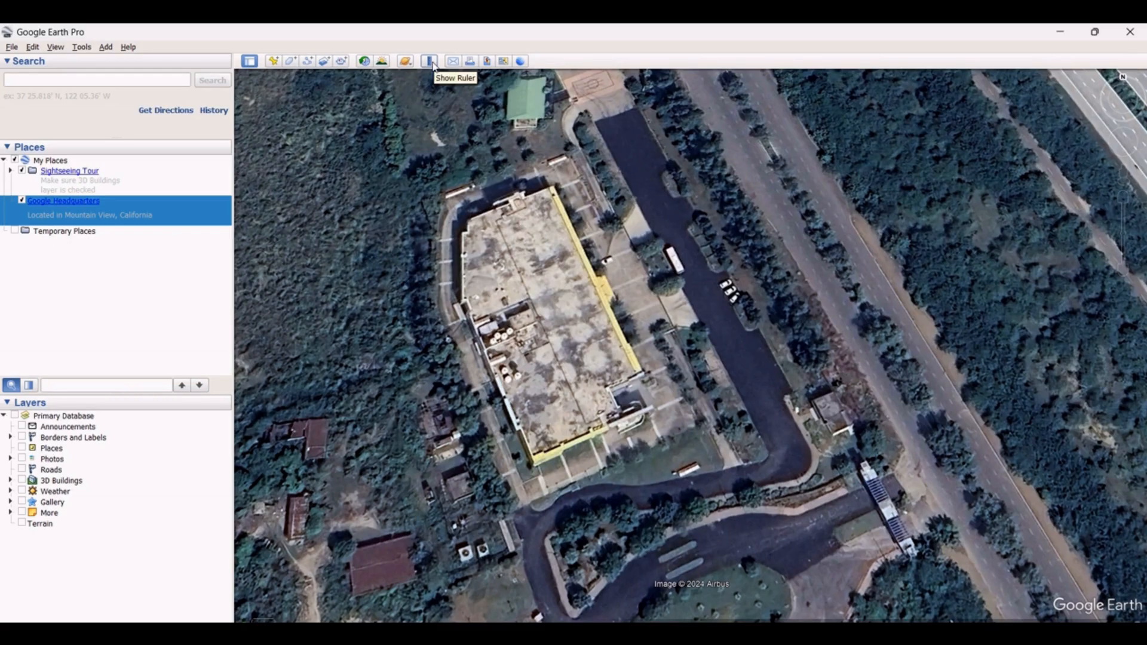
# Measure a straight line along the building's long eastern edge with the Ruler and save it
pyautogui.click(431, 61)
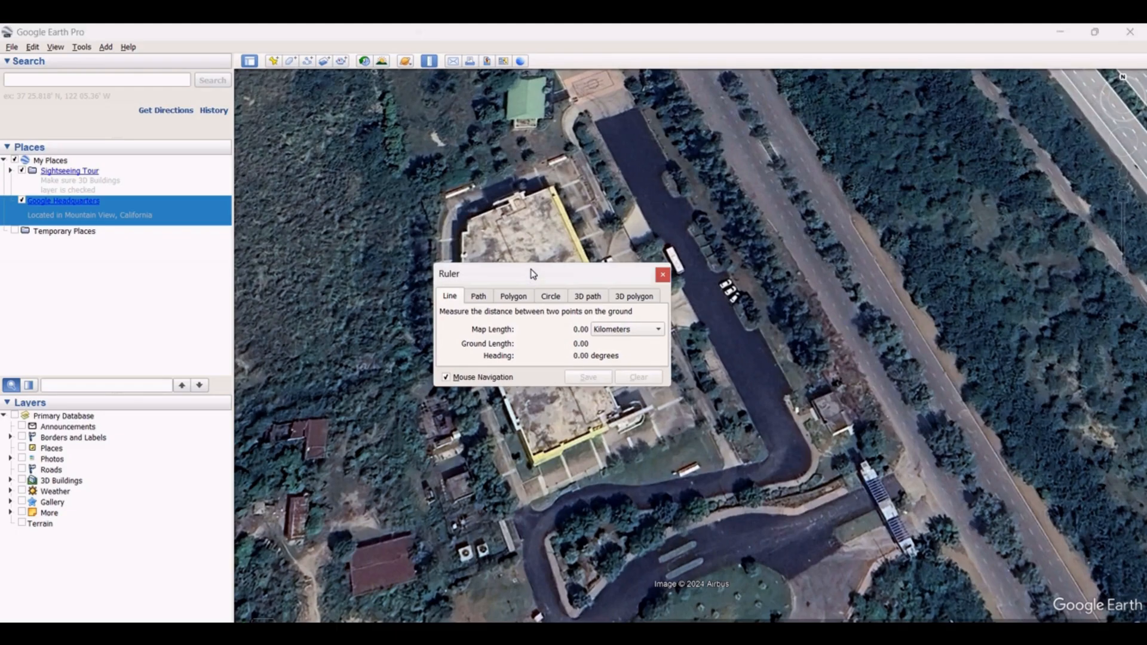
pyautogui.moveTo(534, 273); pyautogui.dragTo(172, 133)
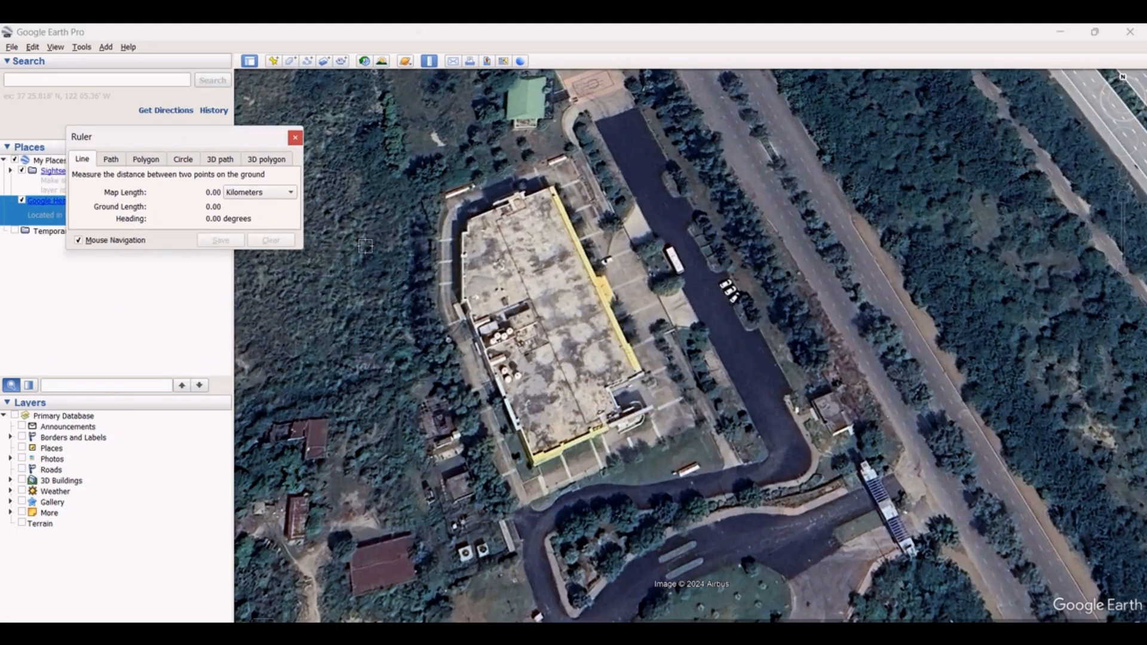
pyautogui.scroll(3, 559, 213)
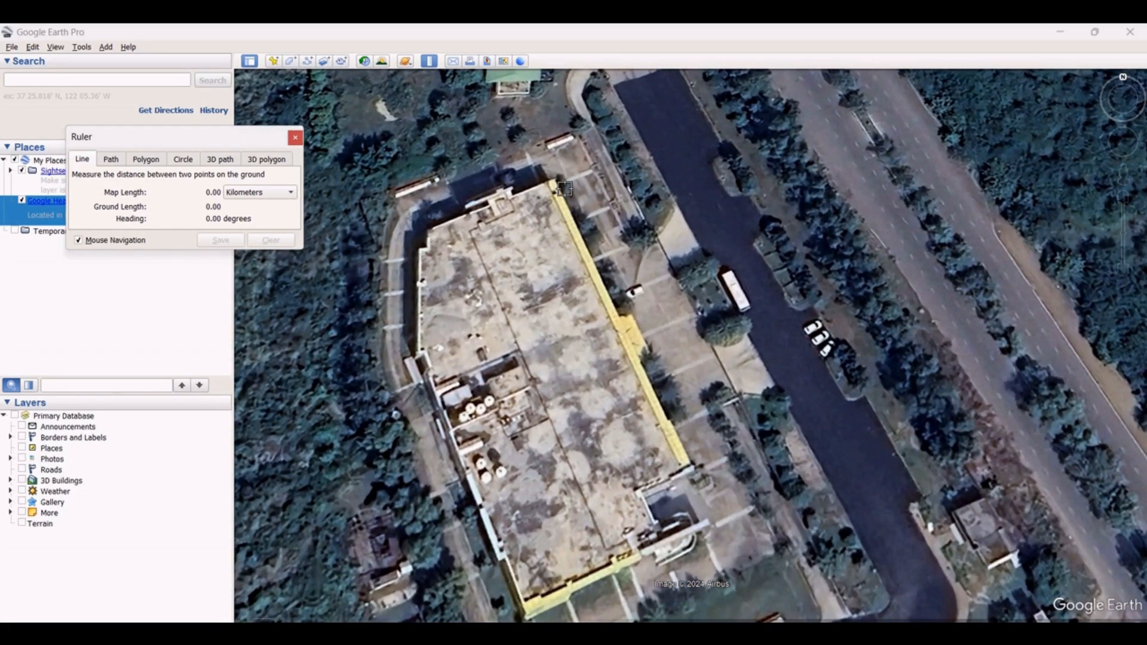
pyautogui.click(564, 188)
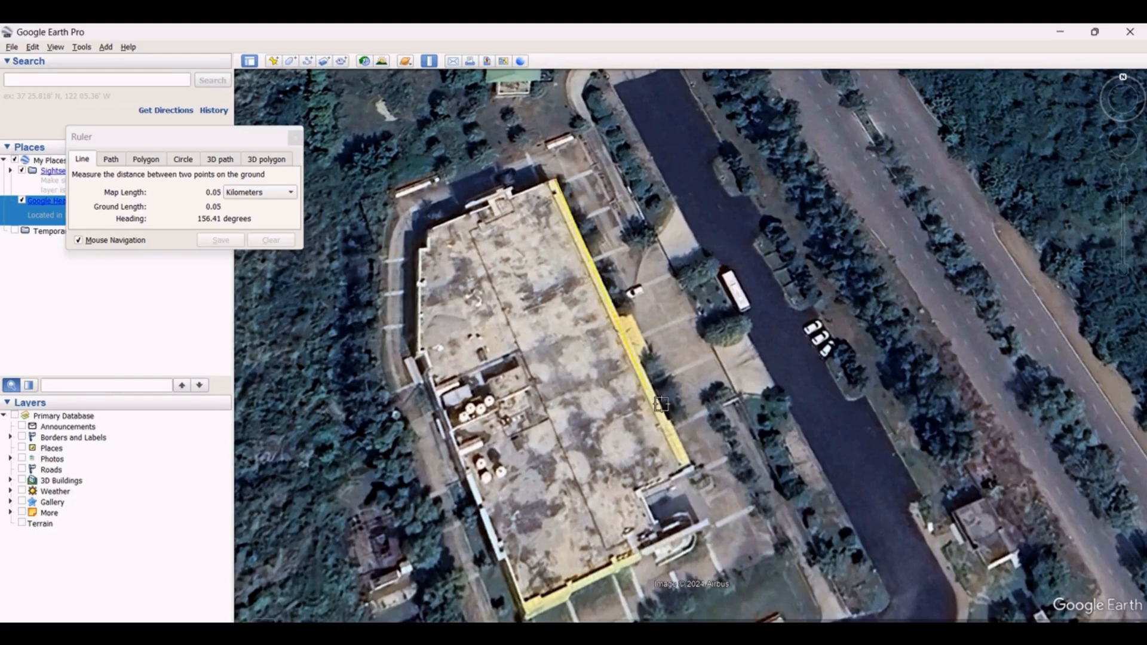
pyautogui.click(692, 466)
pyautogui.click(221, 240)
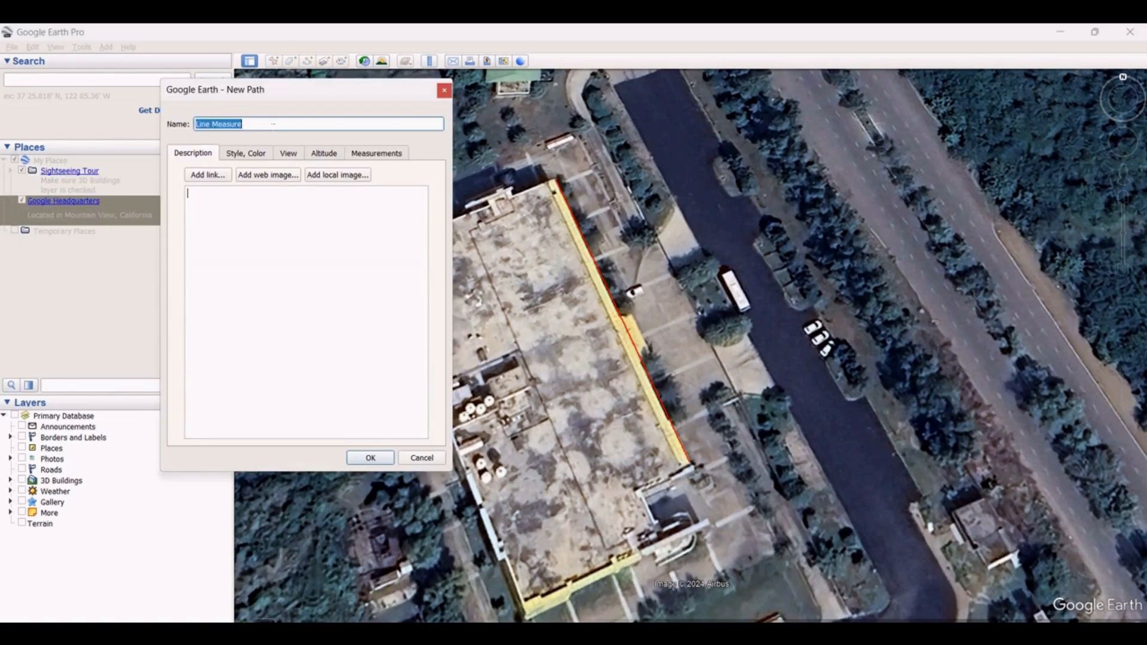
# Name the saved line "Line 1" and give it the description "Line 1"
pyautogui.moveTo(262, 125); pyautogui.dragTo(89, 135)
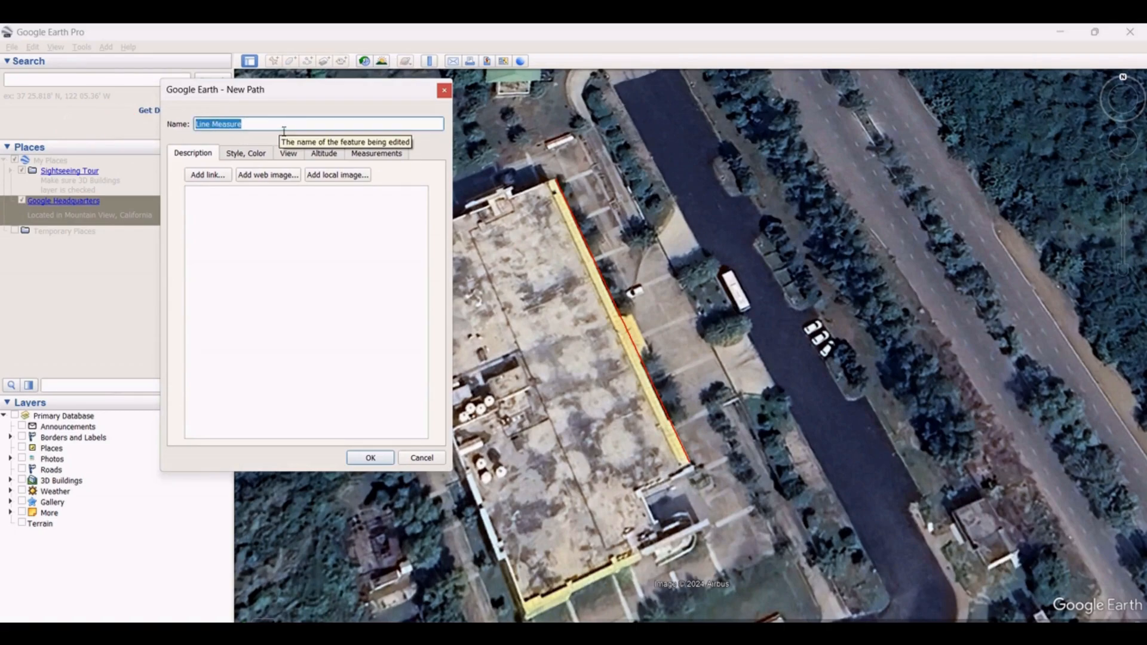
pyautogui.write('Line 1')
pyautogui.click(199, 198)
pyautogui.click(225, 192)
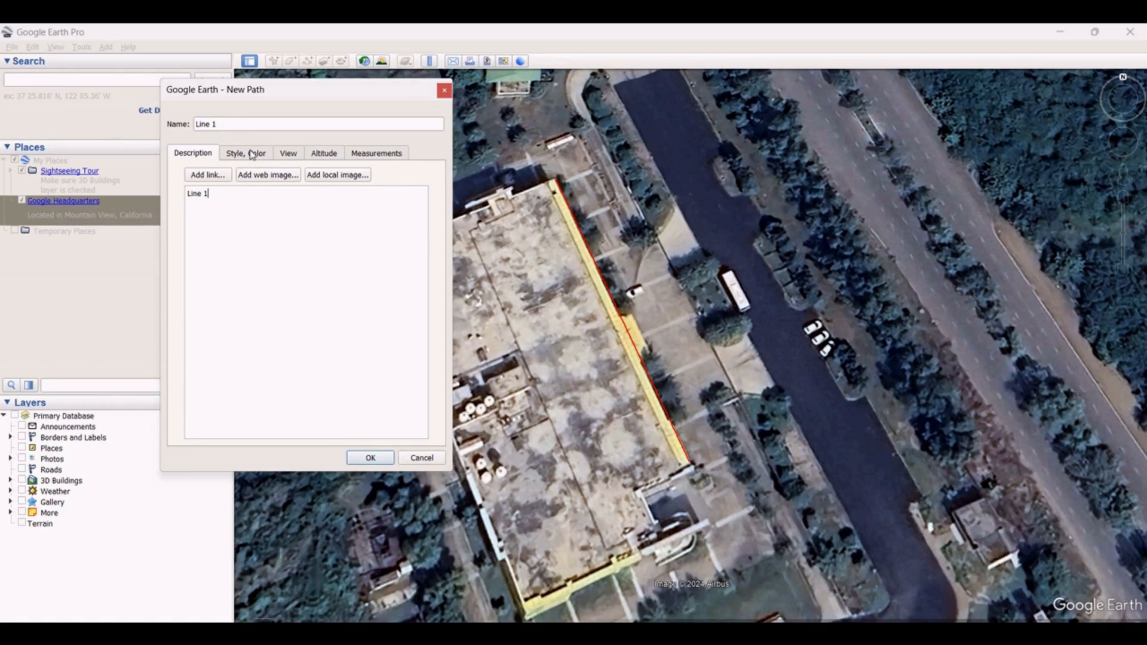
# Show the line's measured length in Meters
pyautogui.click(381, 156)
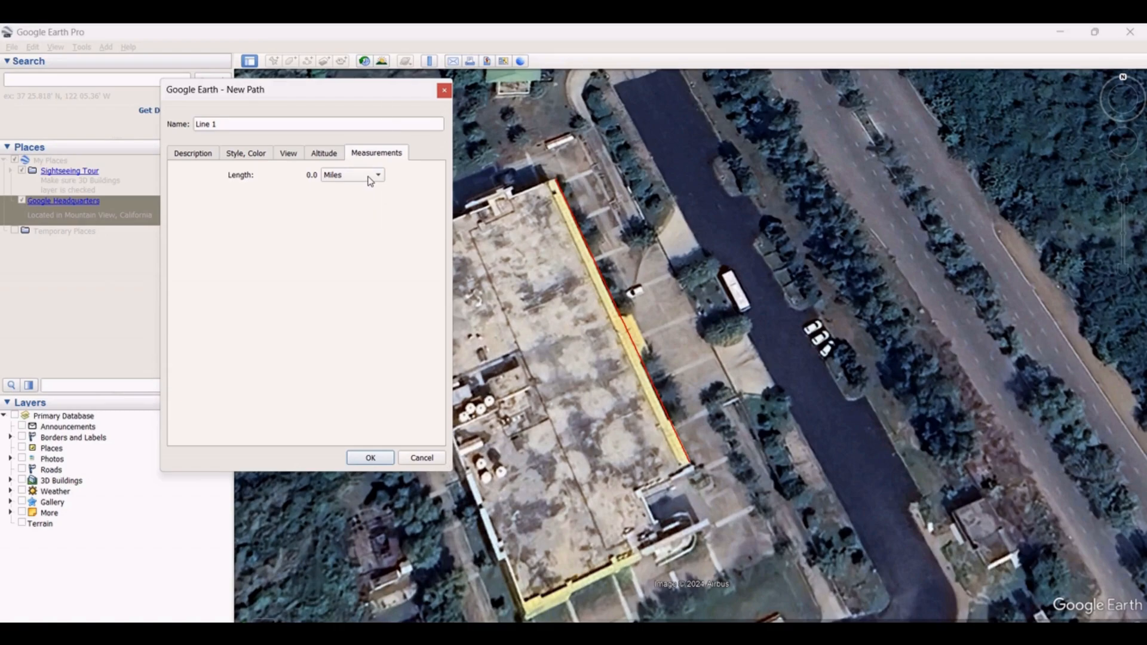
pyautogui.click(373, 175)
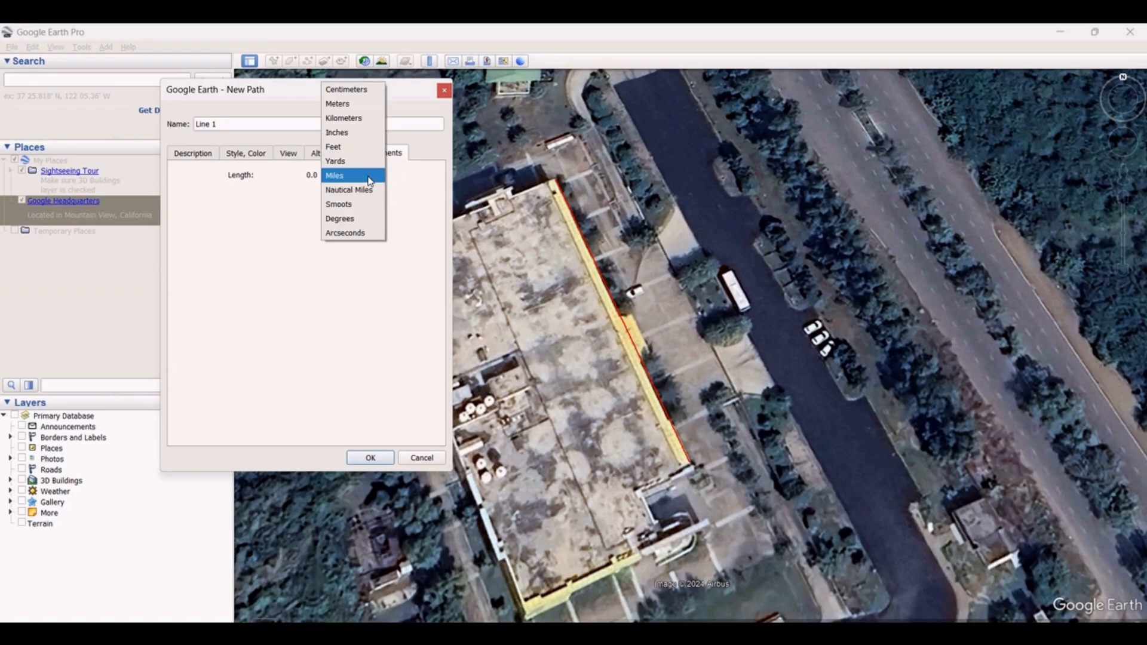
pyautogui.click(341, 104)
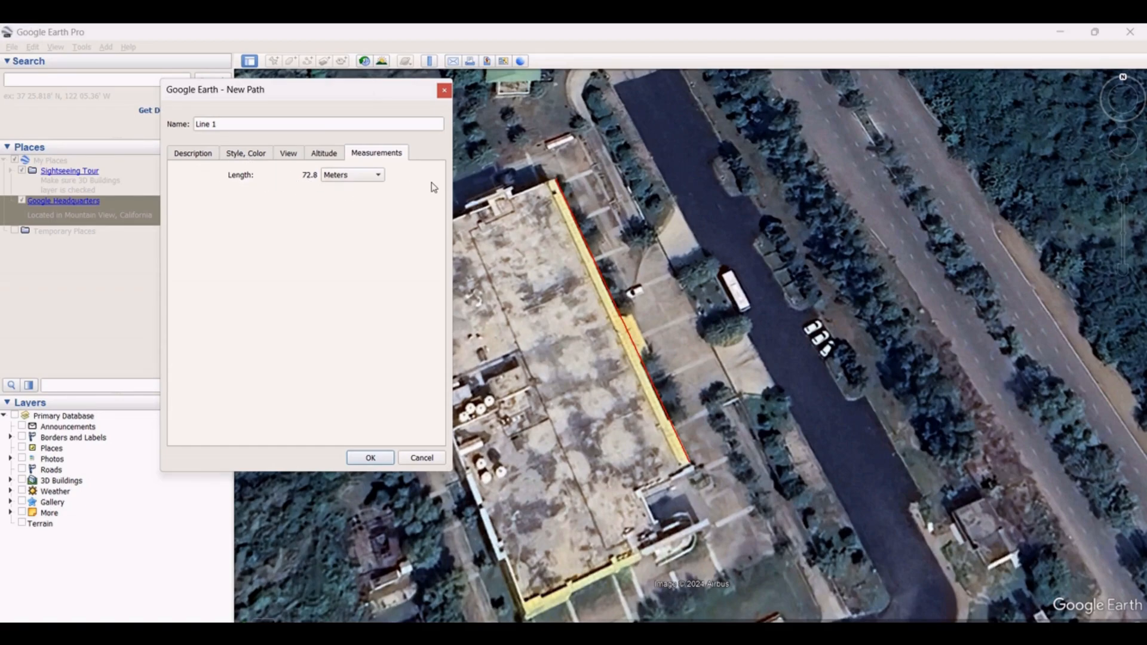
# Change the line color to blue
pyautogui.click(252, 155)
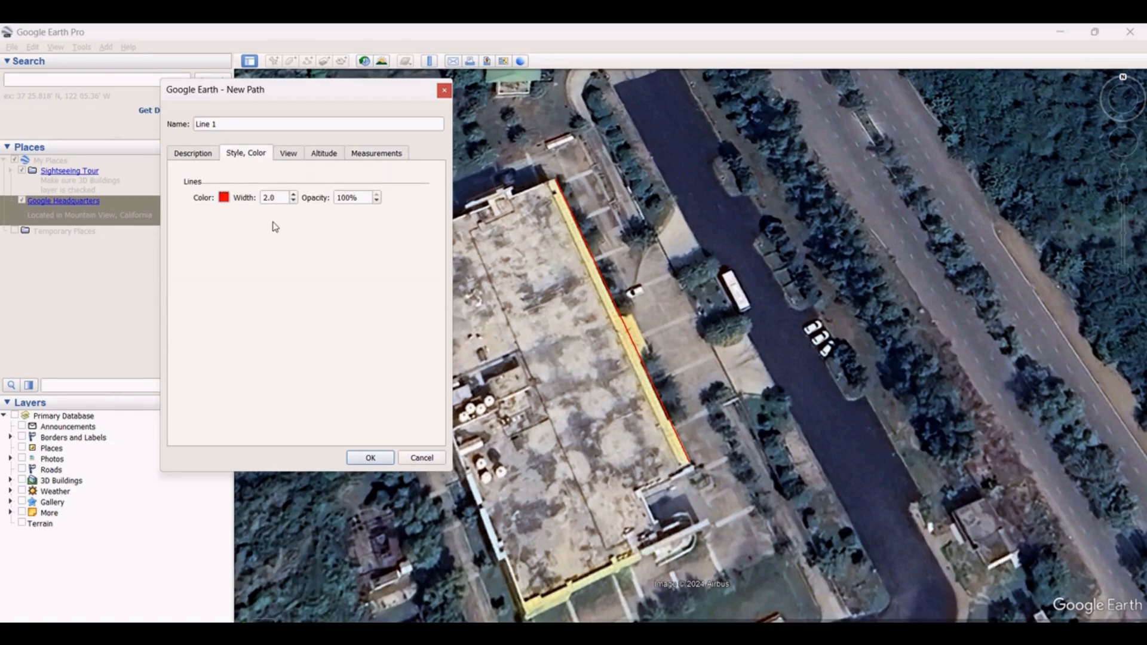
pyautogui.click(224, 198)
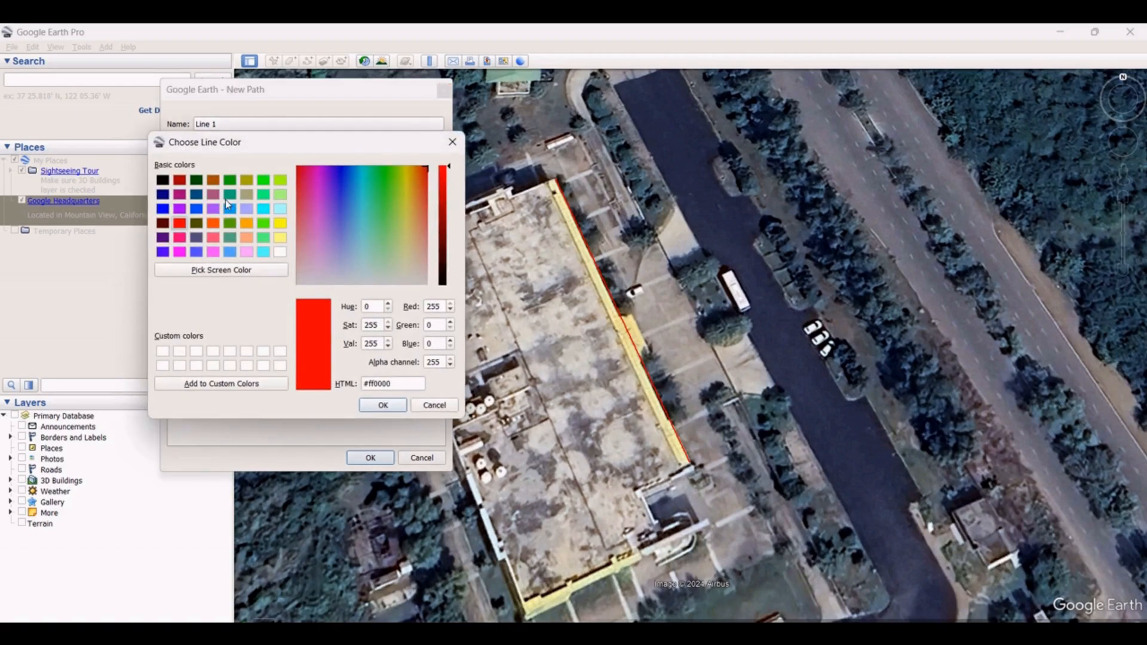
pyautogui.click(163, 208)
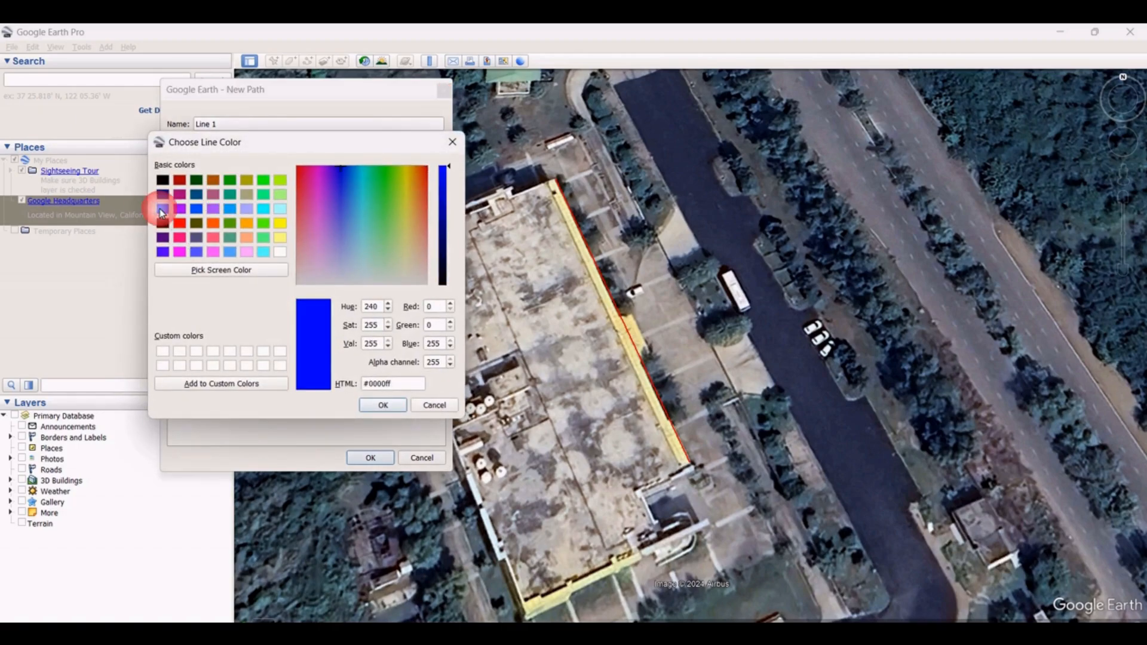
pyautogui.click(383, 405)
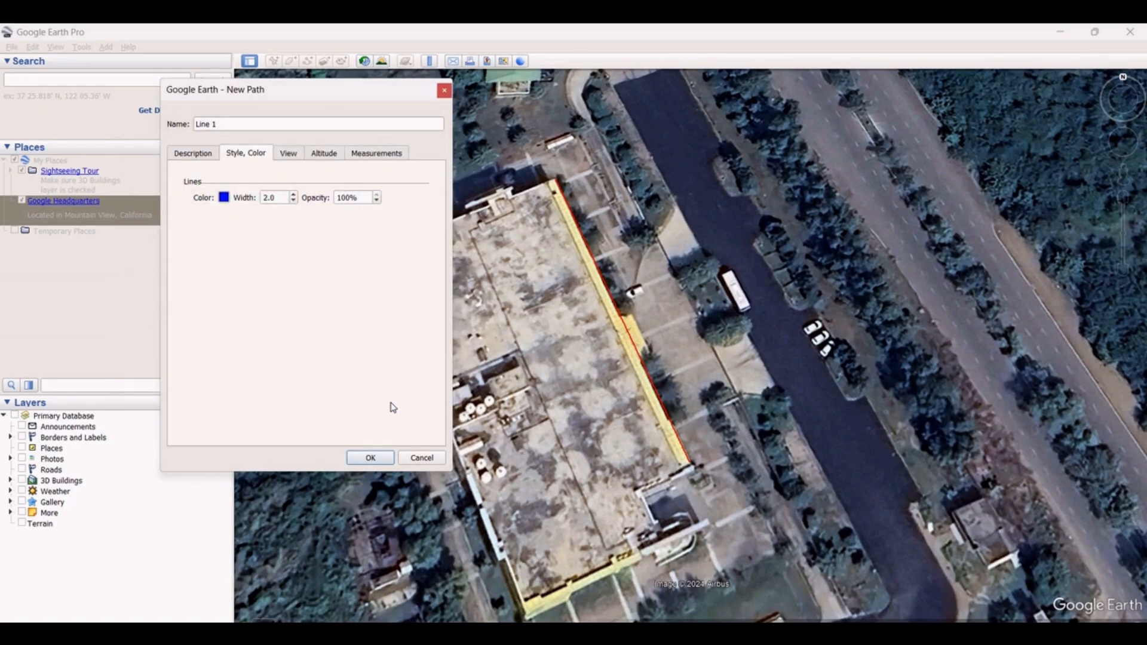
# Set the line width to 4 and the opacity to 50%
pyautogui.click(285, 202)
pyautogui.moveTo(285, 203); pyautogui.dragTo(263, 198)
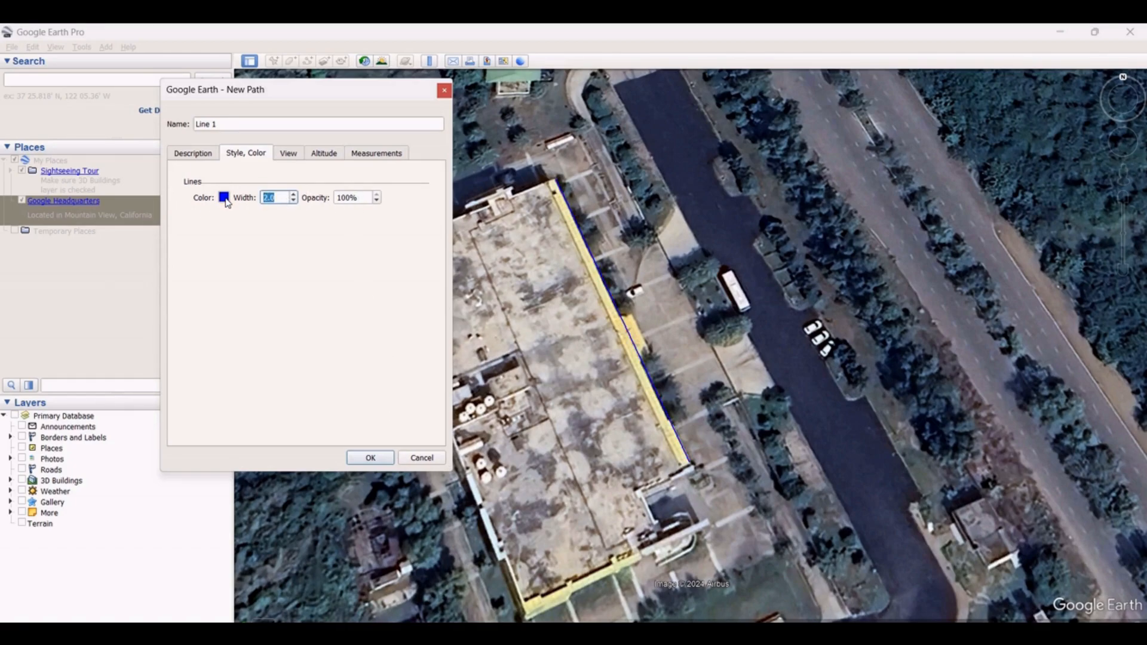
pyautogui.write('4')
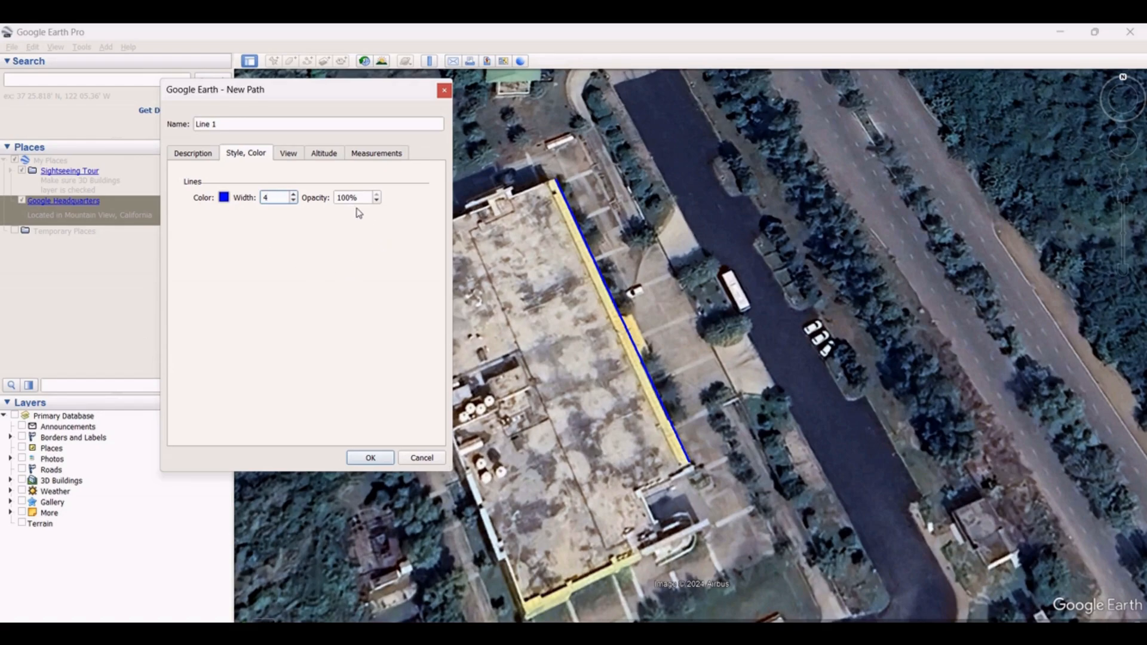
pyautogui.moveTo(368, 201); pyautogui.dragTo(336, 204)
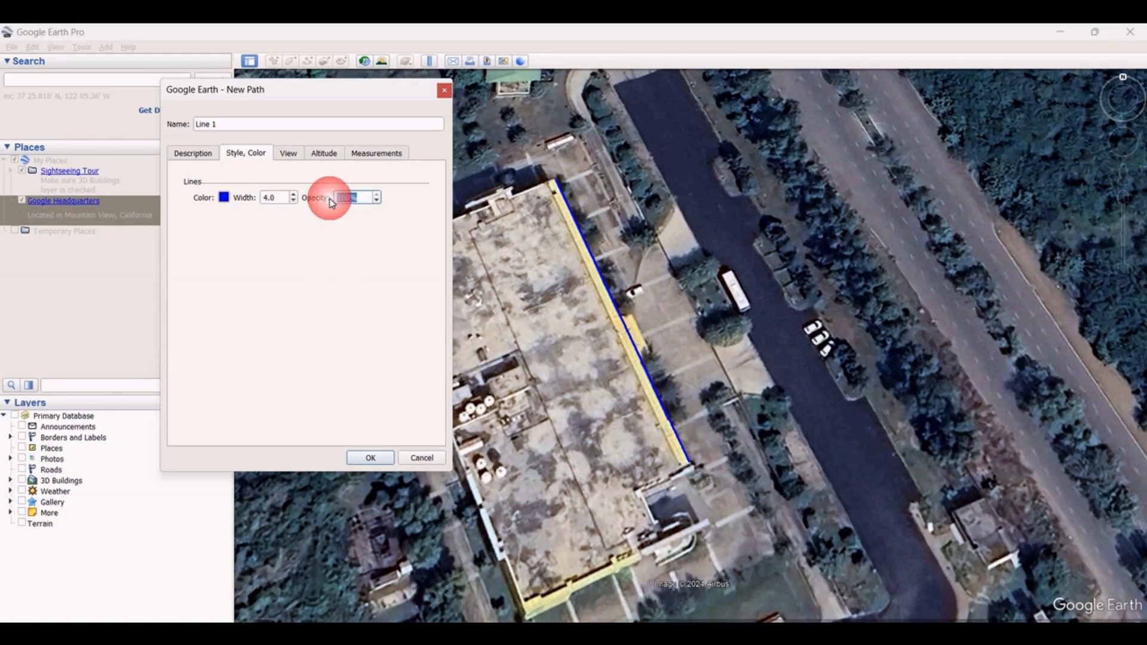
pyautogui.write('50')
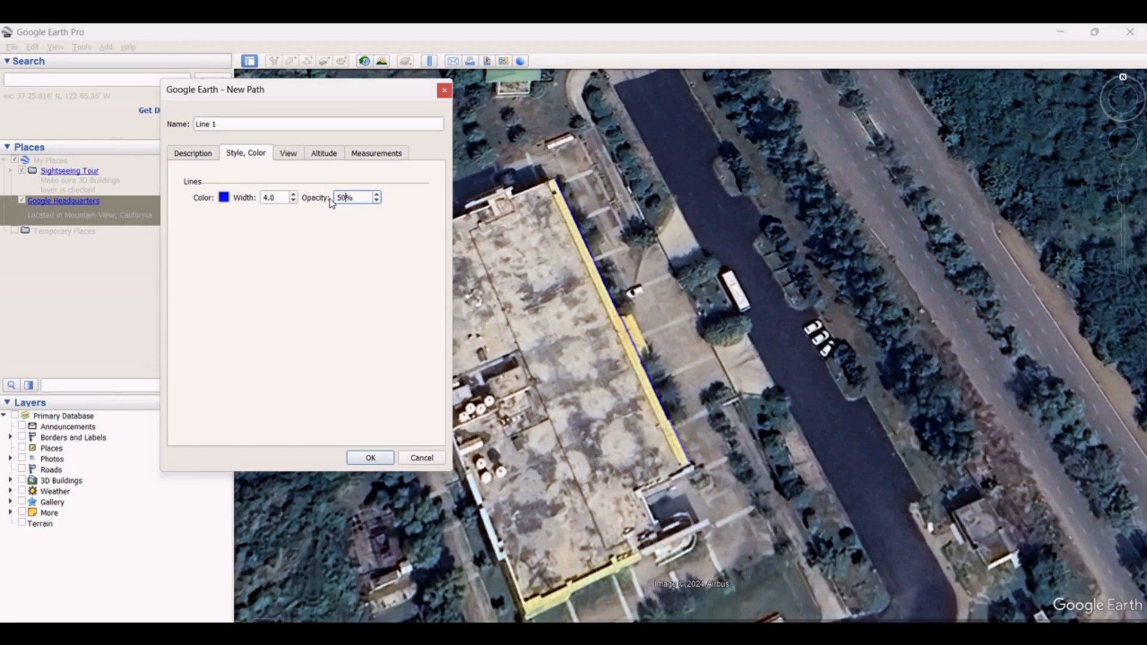
# Set the line opacity back to 100%
pyautogui.moveTo(368, 204); pyautogui.dragTo(280, 208)
pyautogui.write('50')
pyautogui.click(369, 204)
pyautogui.moveTo(369, 203); pyautogui.dragTo(325, 204)
pyautogui.write('100')
# Set the line width to 6 and confirm the new path's properties
pyautogui.moveTo(289, 201); pyautogui.dragTo(232, 203)
pyautogui.write('6')
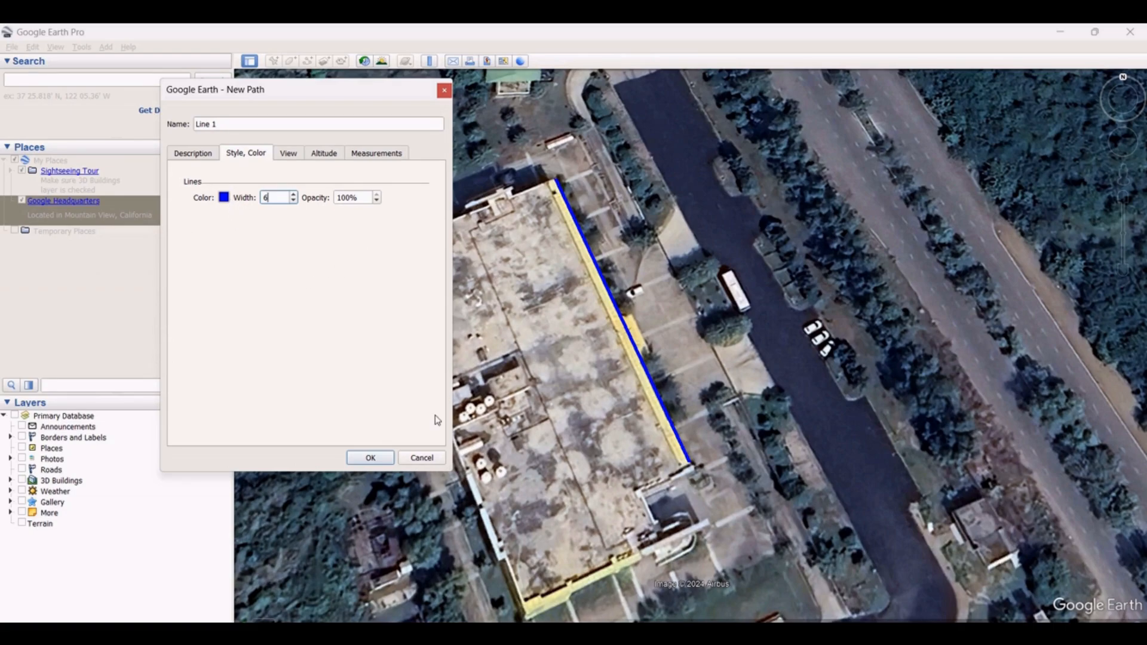
pyautogui.click(370, 458)
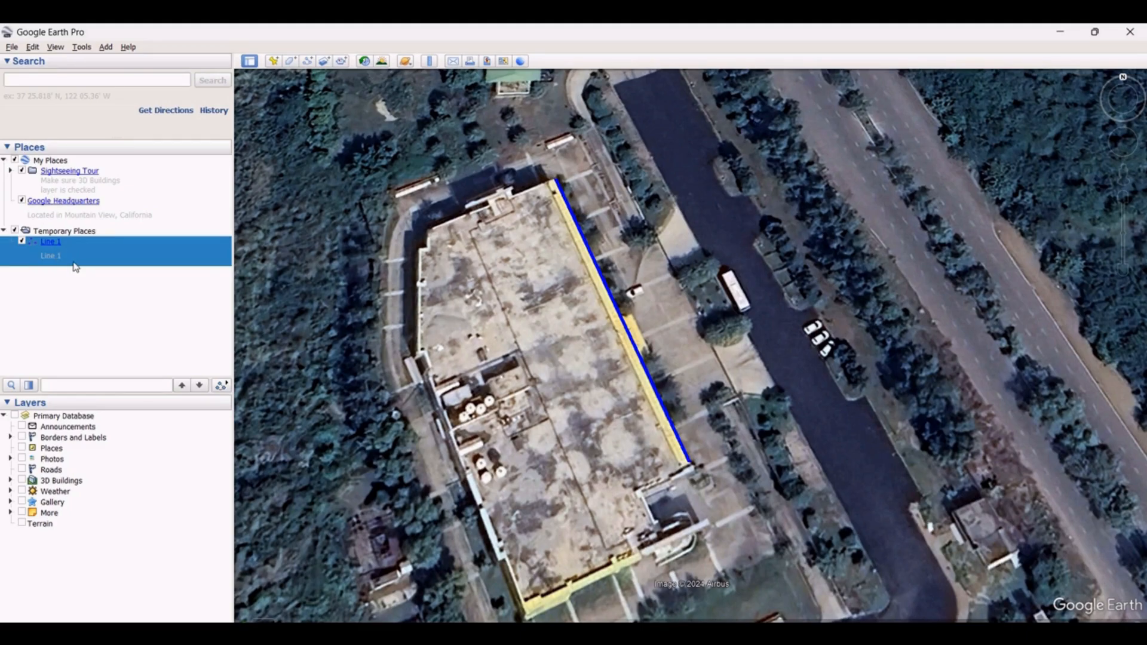
# Reopen the Ruler and switch it to path measurement
pyautogui.click(429, 61)
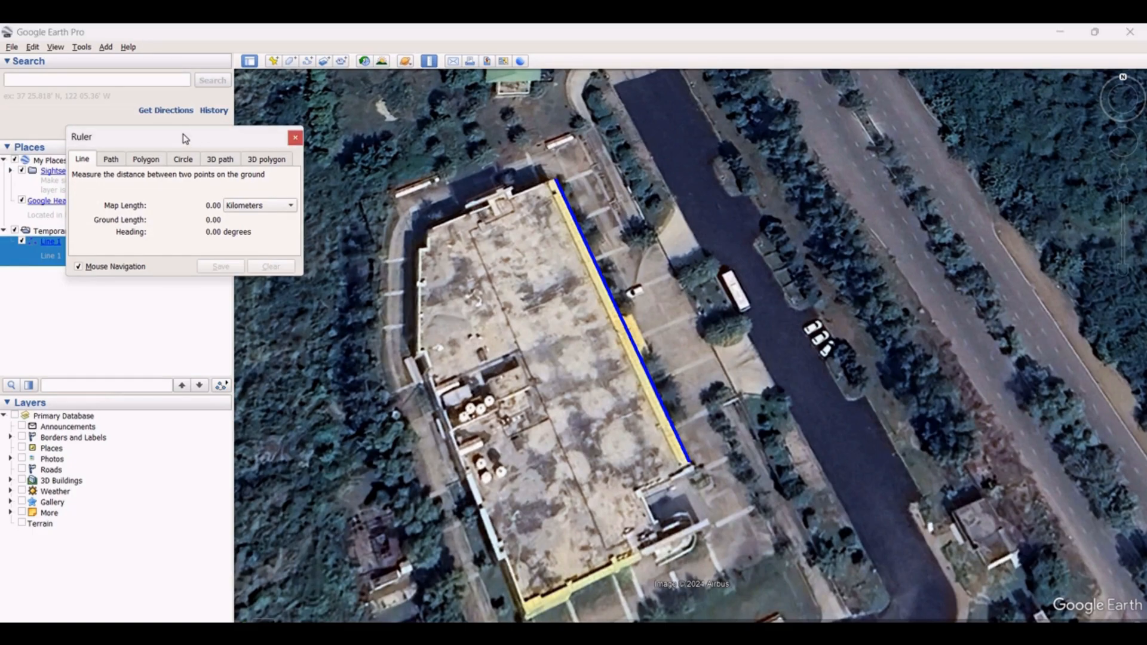
pyautogui.moveTo(185, 139); pyautogui.dragTo(841, 87)
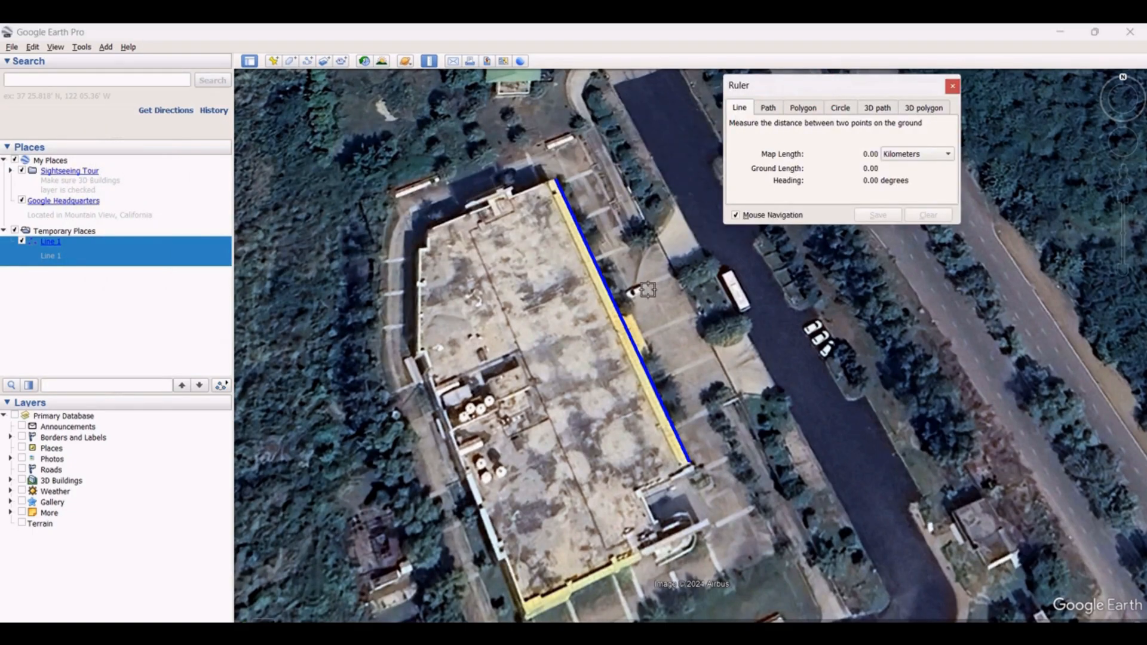
pyautogui.scroll(-2, 492, 424)
pyautogui.scroll(1, 539, 593)
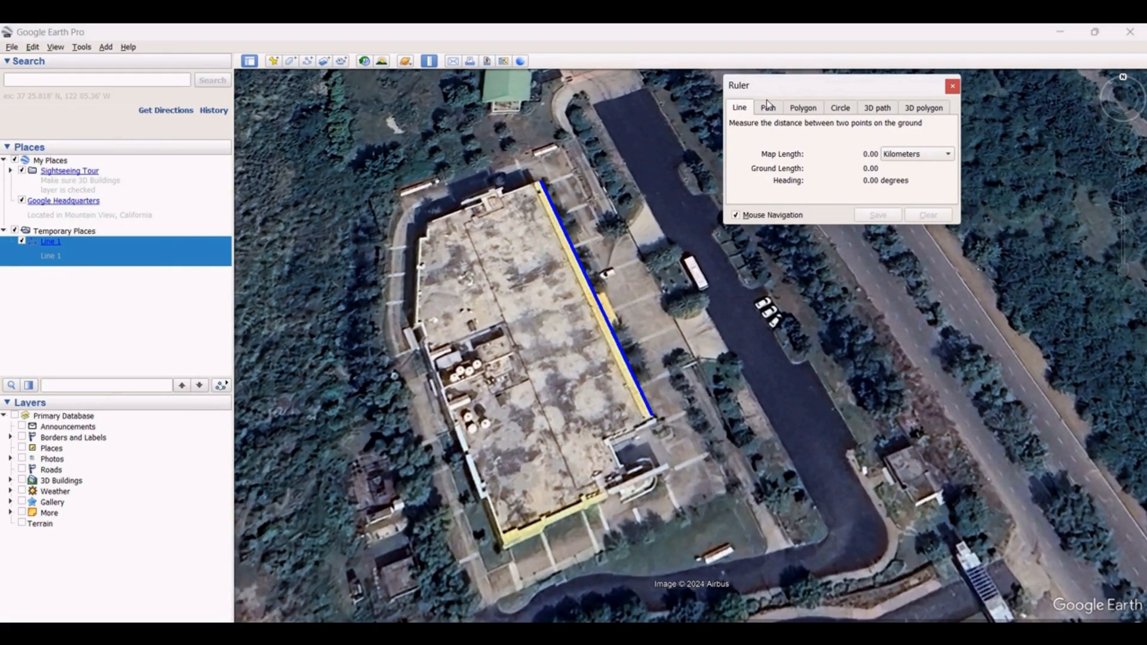
pyautogui.click(769, 108)
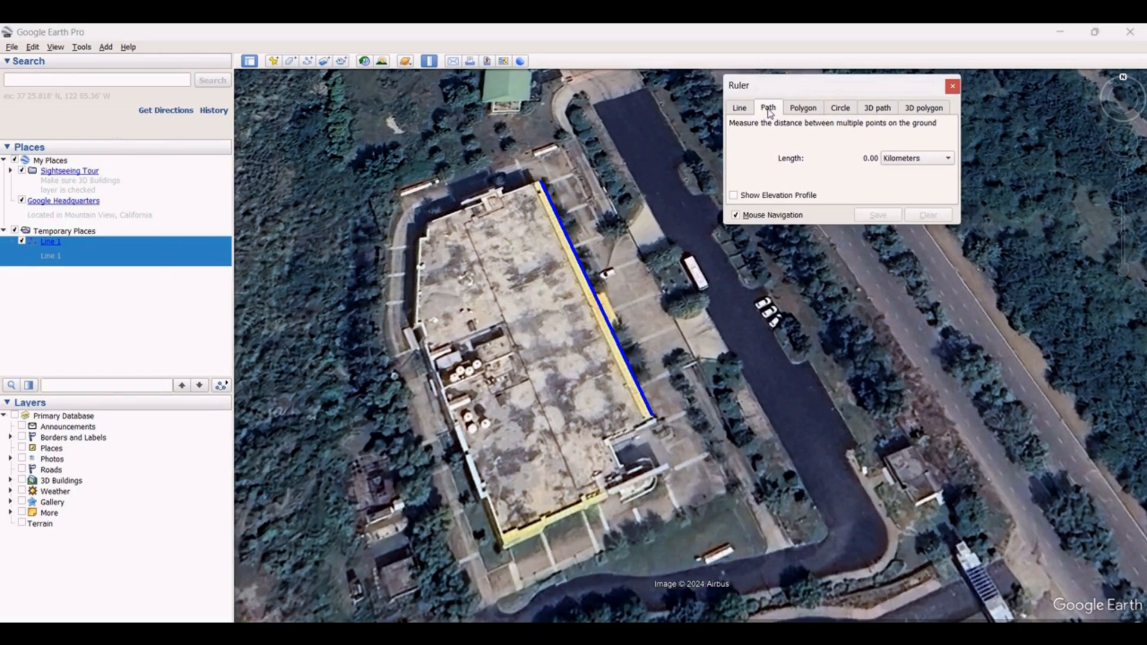
# Start a measuring path at the building's northeast corner, placing points along its north and west edges
pyautogui.scroll(2, 546, 205)
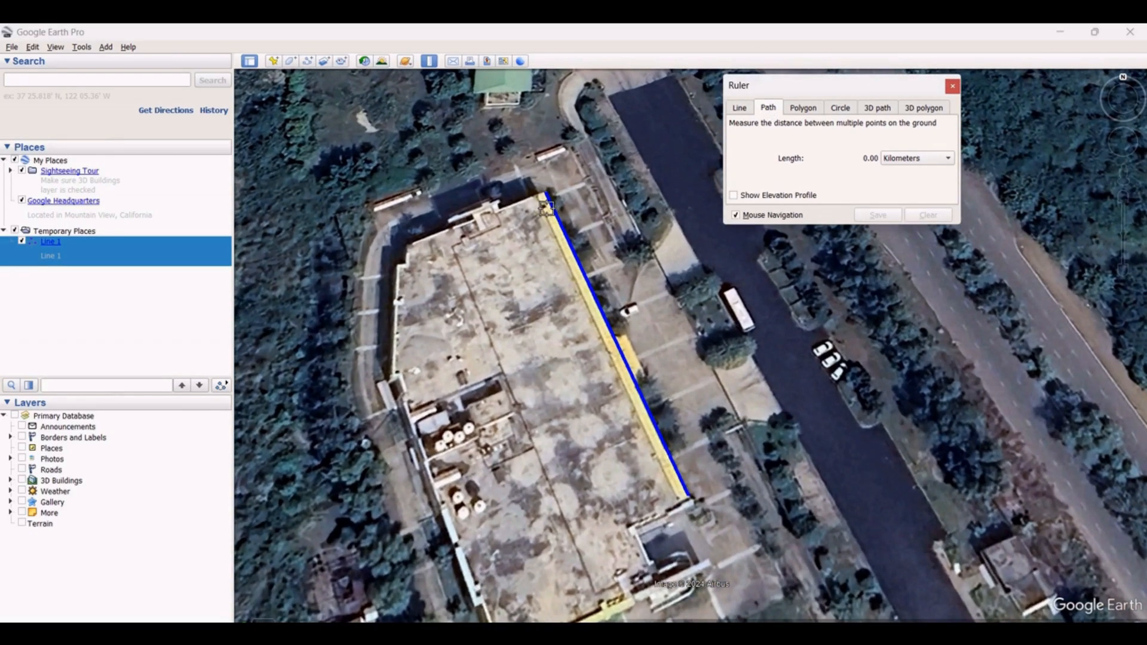
pyautogui.scroll(2, 546, 206)
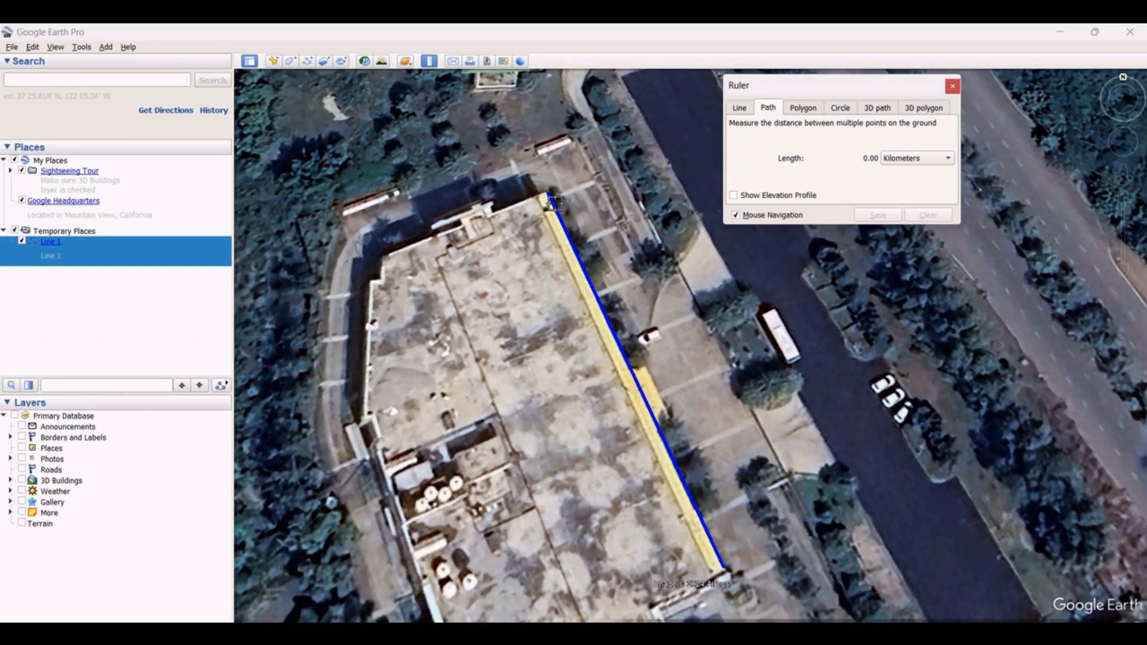
pyautogui.click(384, 258)
pyautogui.click(383, 275)
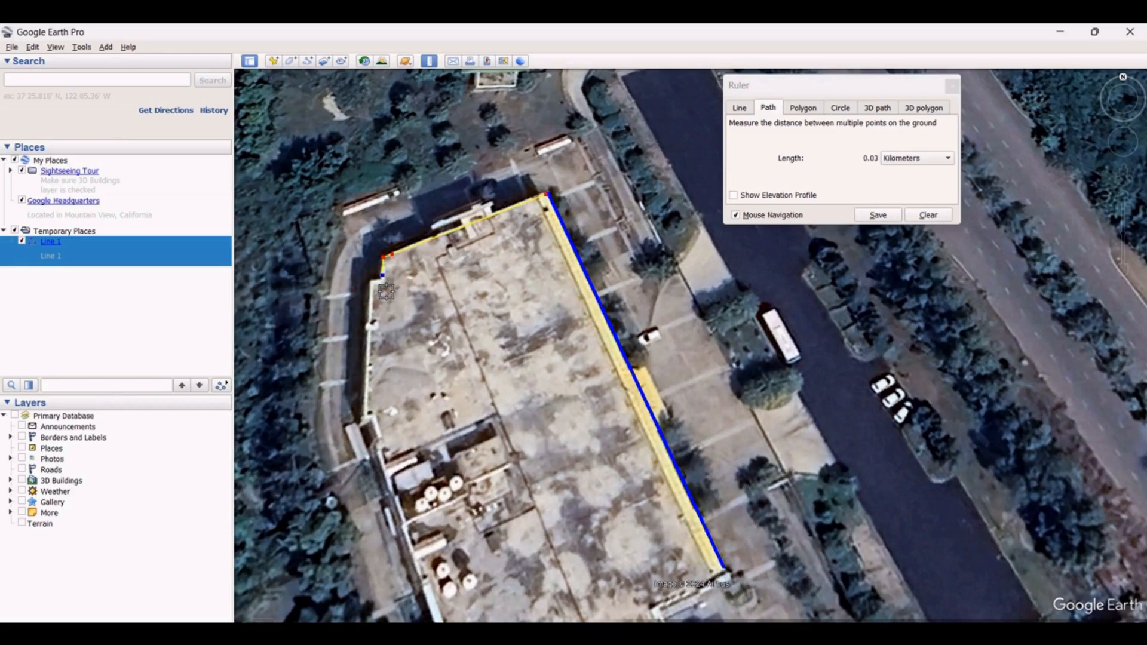
pyautogui.click(380, 285)
pyautogui.click(370, 285)
pyautogui.click(364, 419)
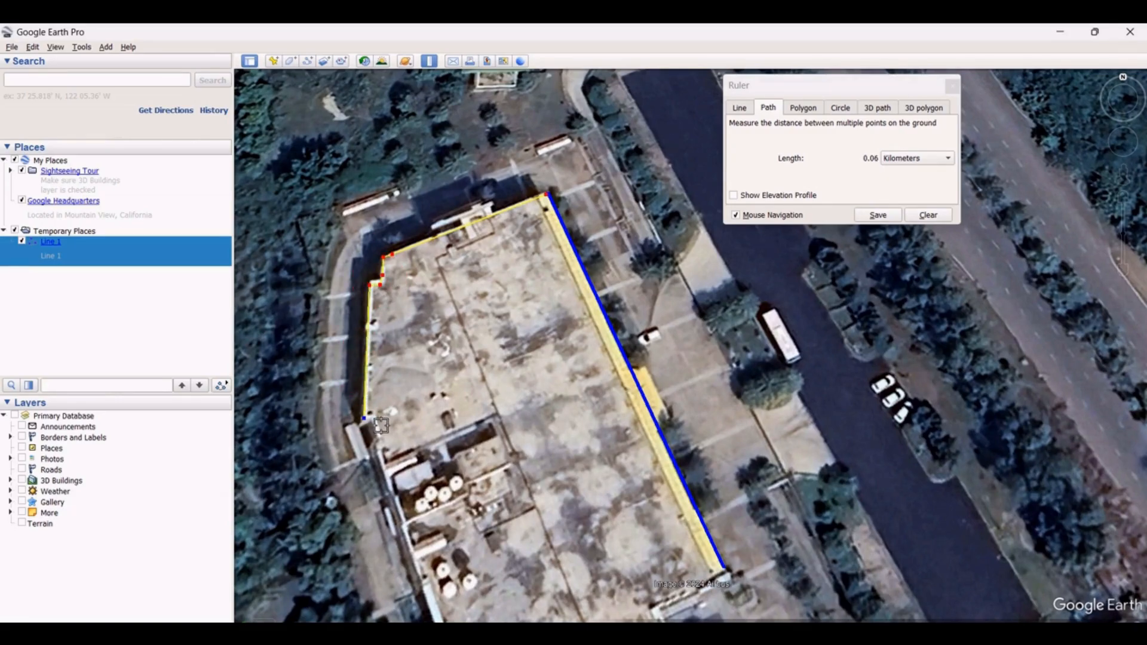
pyautogui.click(370, 415)
pyautogui.click(380, 442)
# Continue the path with points along the building's south edge toward the southeast corner
pyautogui.scroll(1, 394, 478)
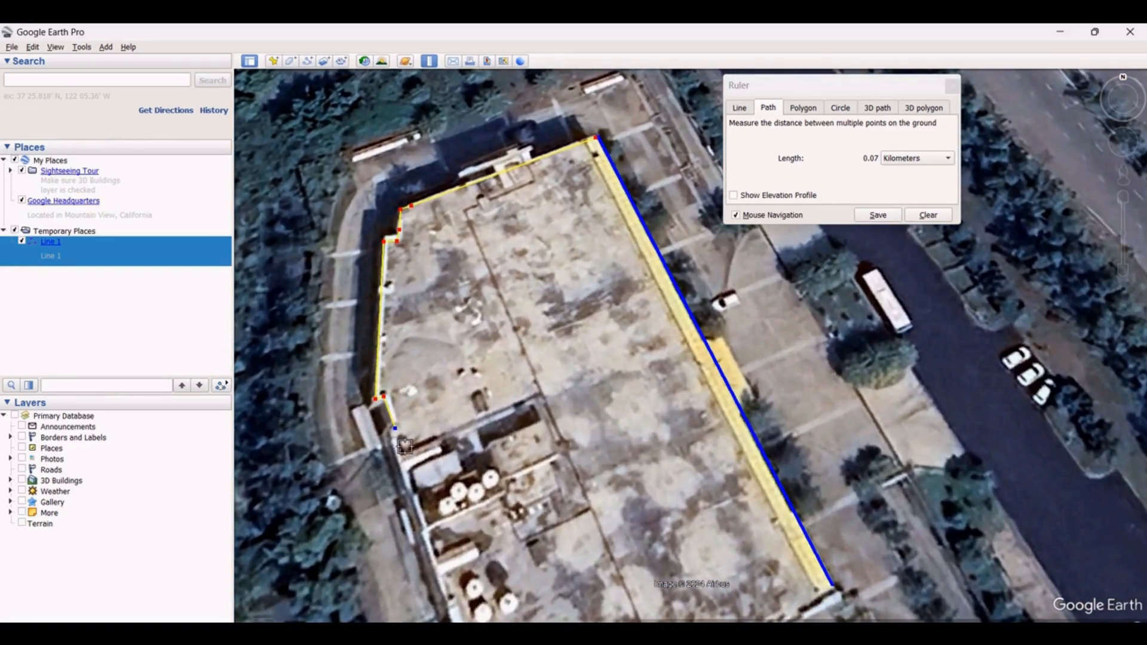
pyautogui.scroll(-3, 401, 442)
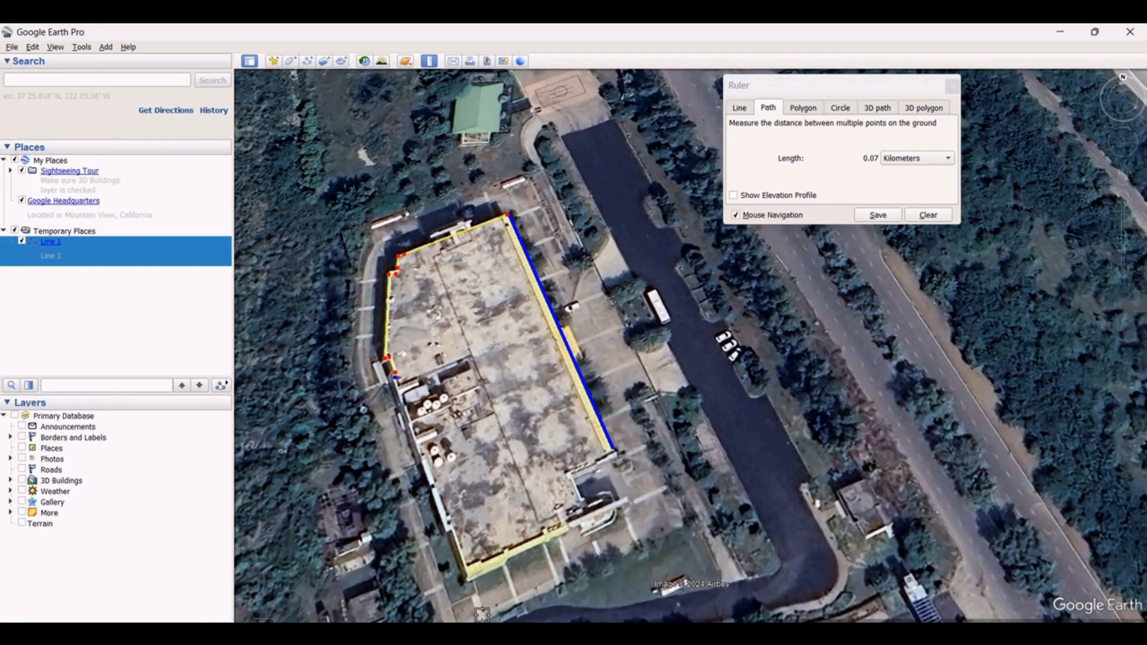
pyautogui.scroll(2, 481, 613)
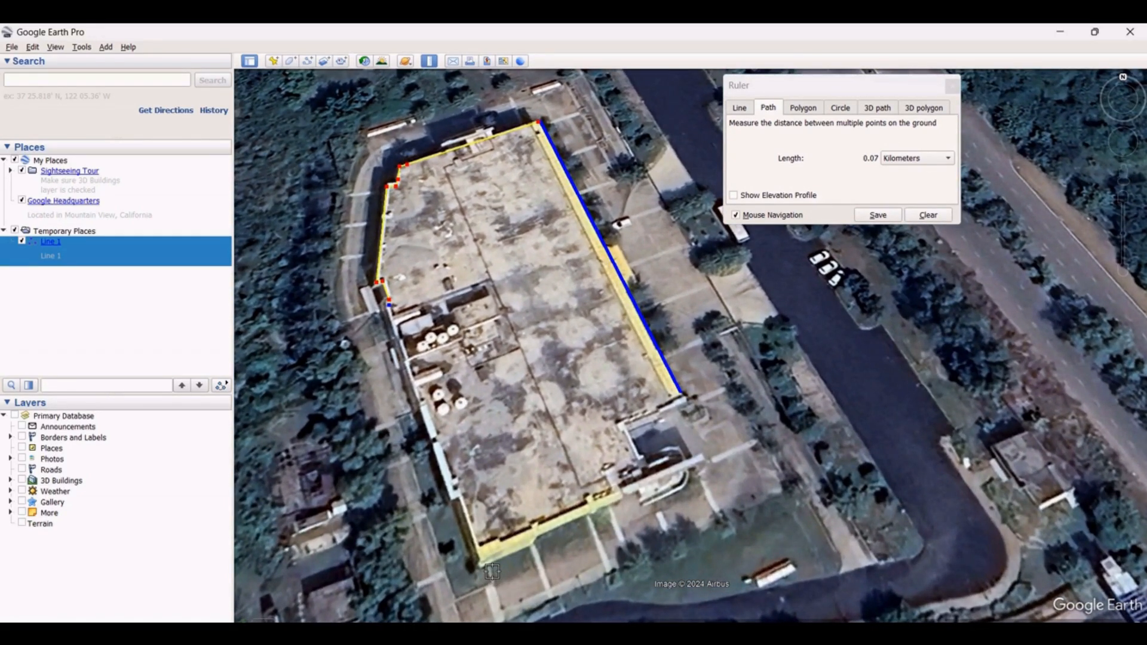
pyautogui.click(483, 562)
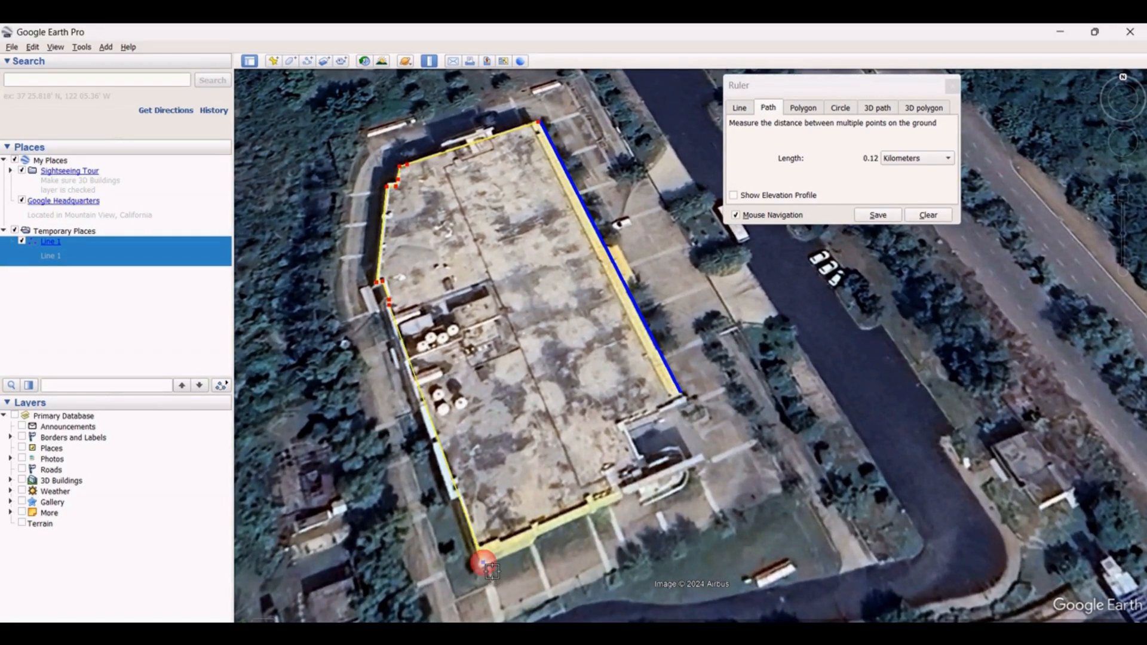
pyautogui.click(620, 499)
pyautogui.click(638, 489)
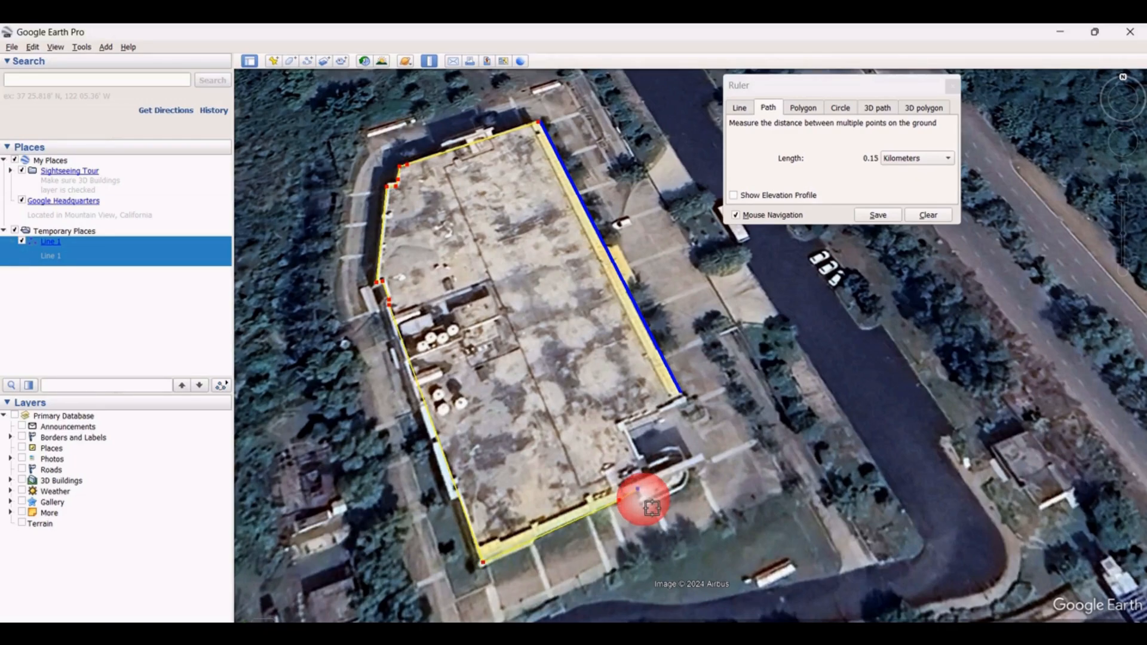
pyautogui.click(642, 501)
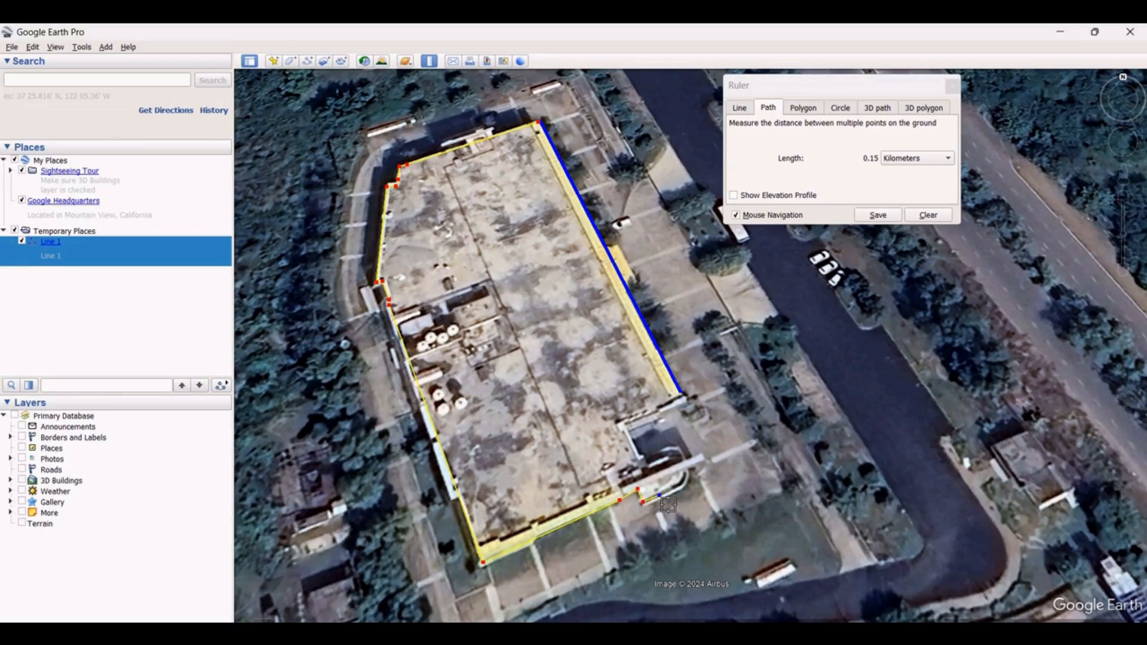
# Extend the path around the southeast corner structure and up the east edge back to the northeast corner
pyautogui.click(675, 490)
pyautogui.click(687, 481)
pyautogui.click(689, 467)
pyautogui.click(666, 452)
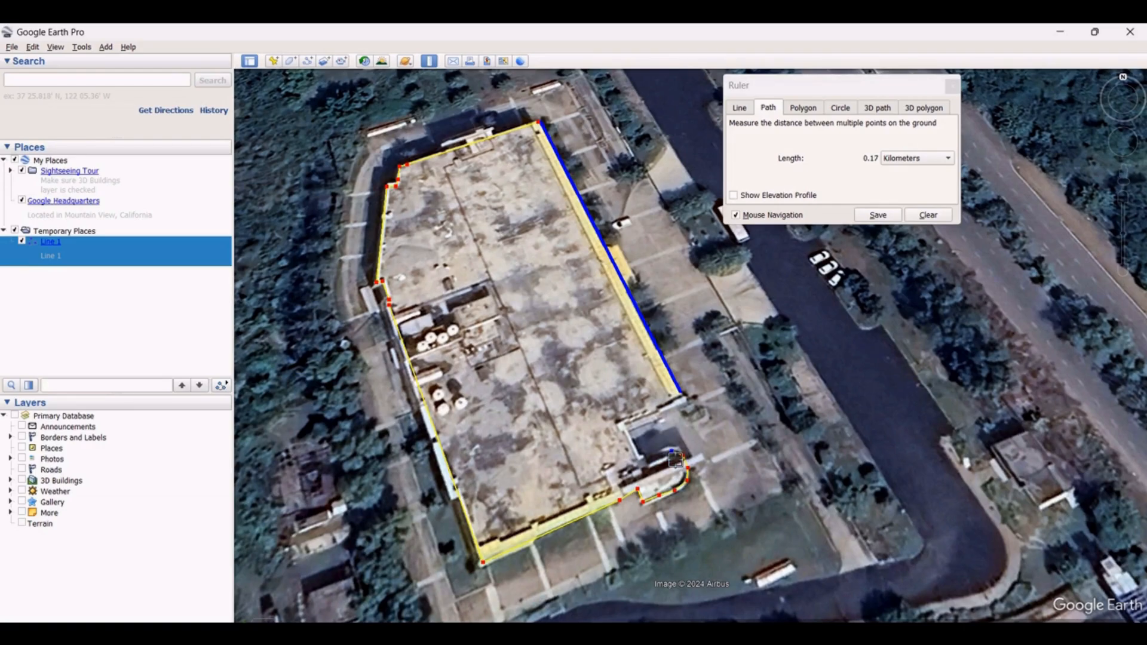
pyautogui.click(642, 459)
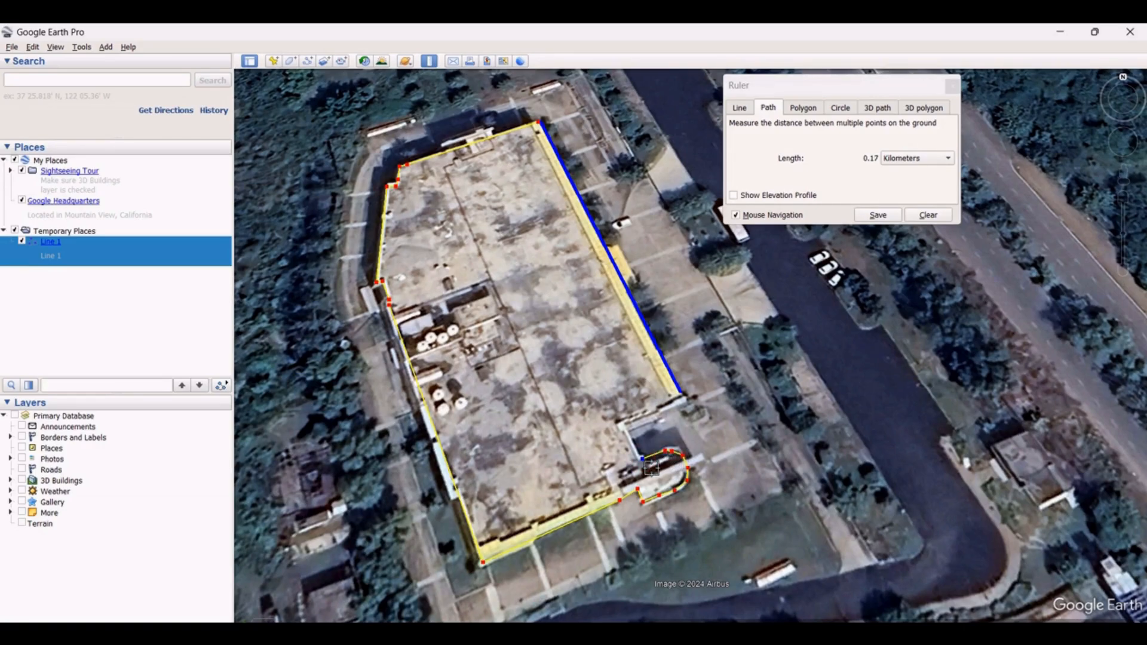
pyautogui.click(623, 424)
pyautogui.click(686, 397)
pyautogui.scroll(2, 533, 134)
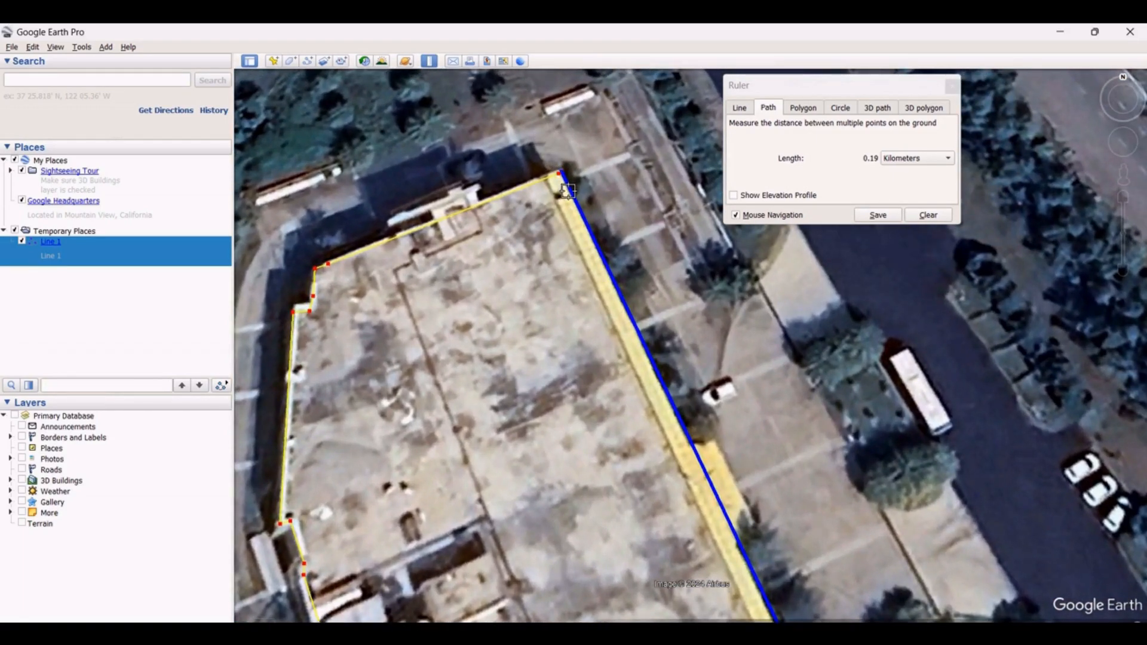
pyautogui.click(560, 179)
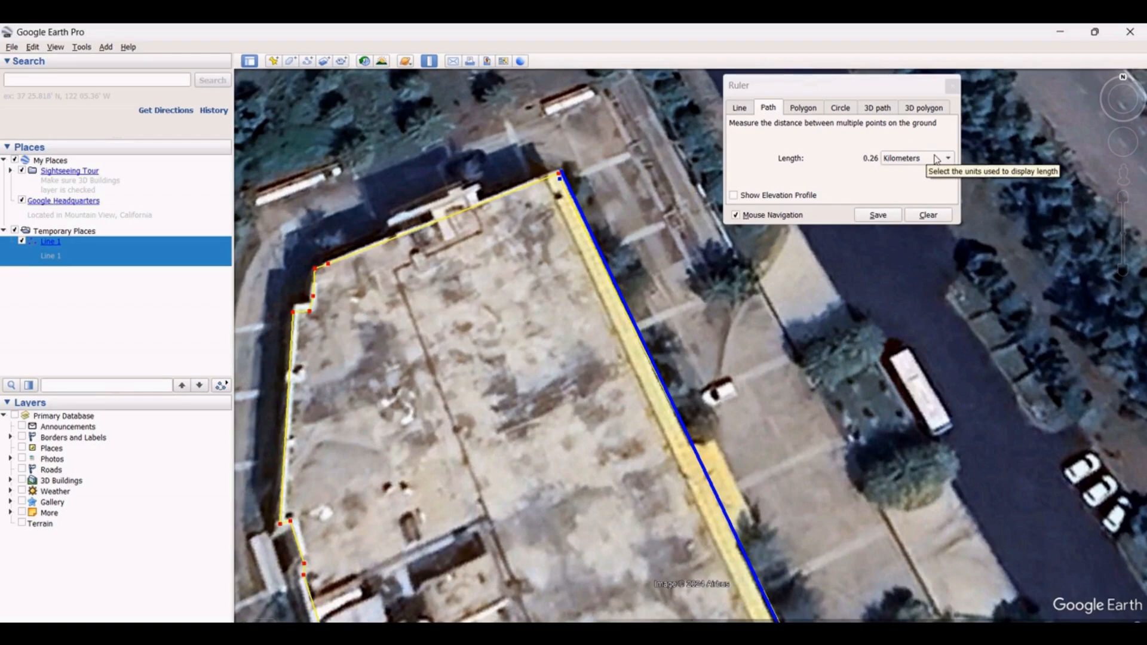
# Save the path measurement, naming it "Path 1Path Measure" with the description "Path Measure 1"
pyautogui.click(886, 218)
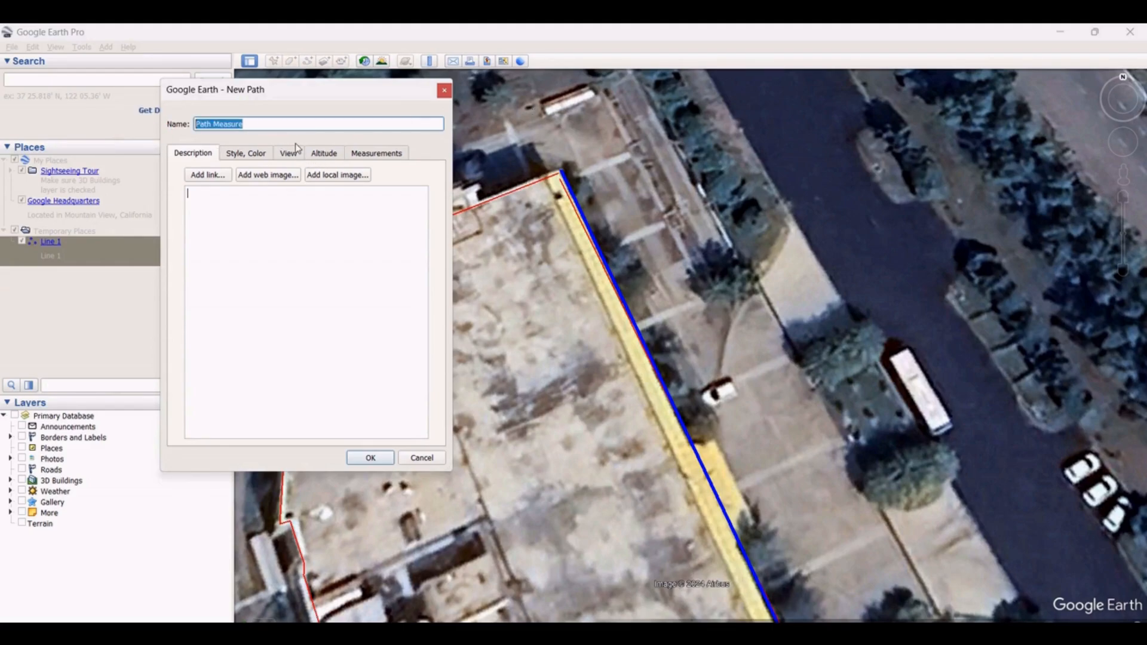
pyautogui.press('Right')
pyautogui.press('Right')
pyautogui.press('BackSpace')
pyautogui.press('BackSpace')
pyautogui.press('BackSpace')
pyautogui.press('BackSpace')
pyautogui.press('BackSpace')
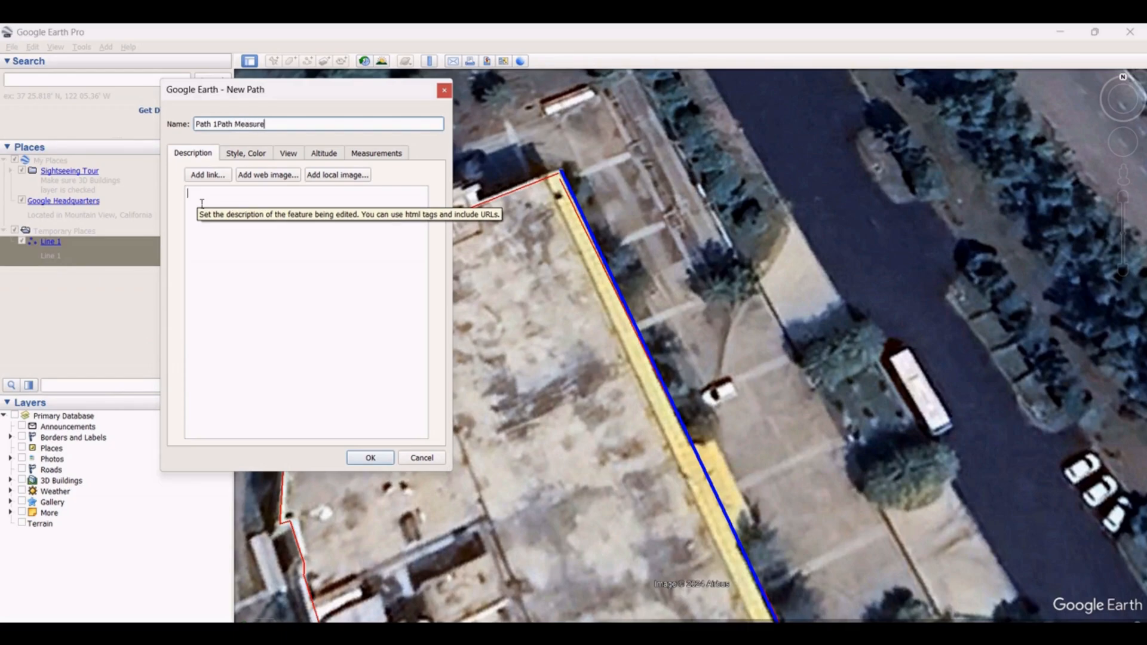
pyautogui.click(202, 203)
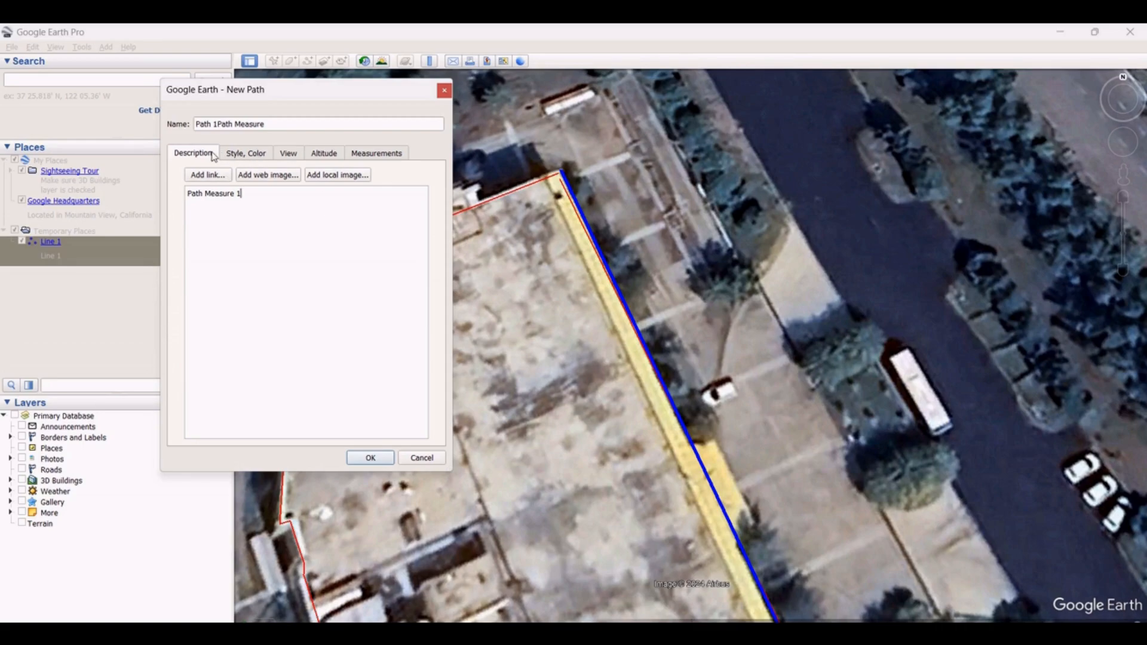
# Set the saved path's line colour to light blue #00aaff
pyautogui.click(251, 156)
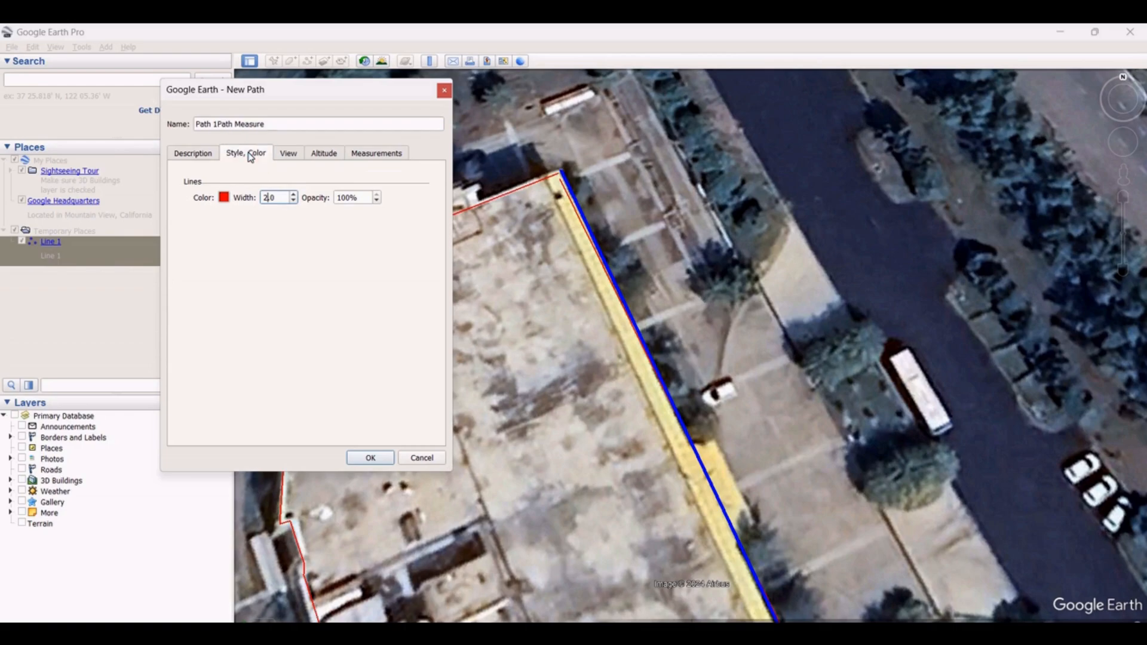
pyautogui.click(224, 198)
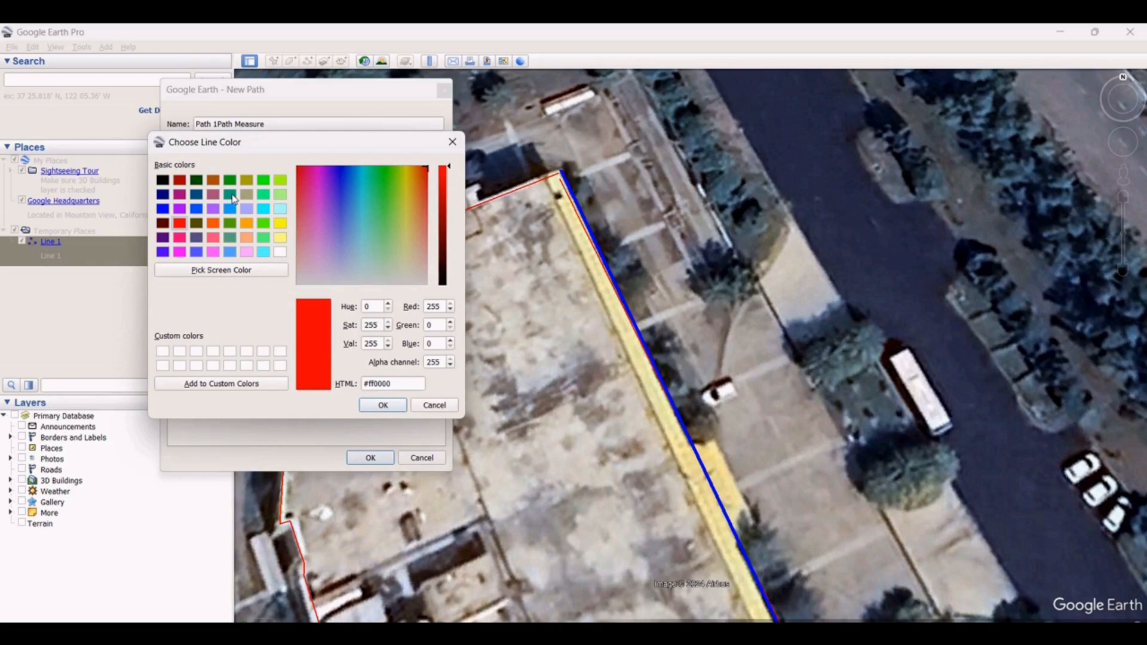
pyautogui.click(230, 209)
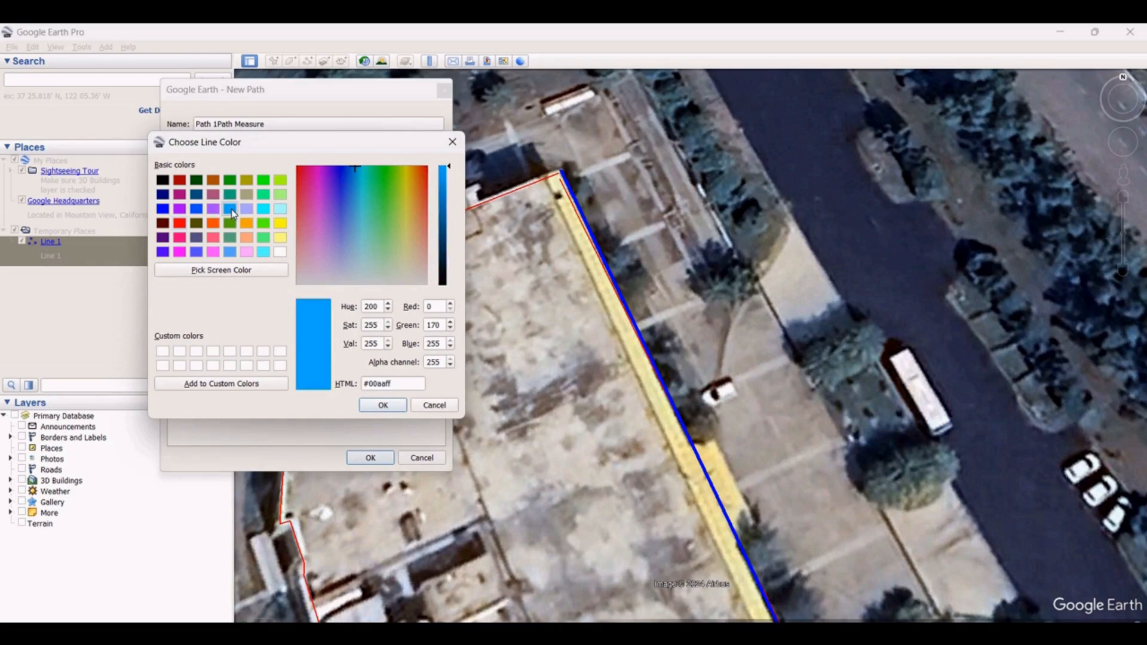
pyautogui.click(383, 405)
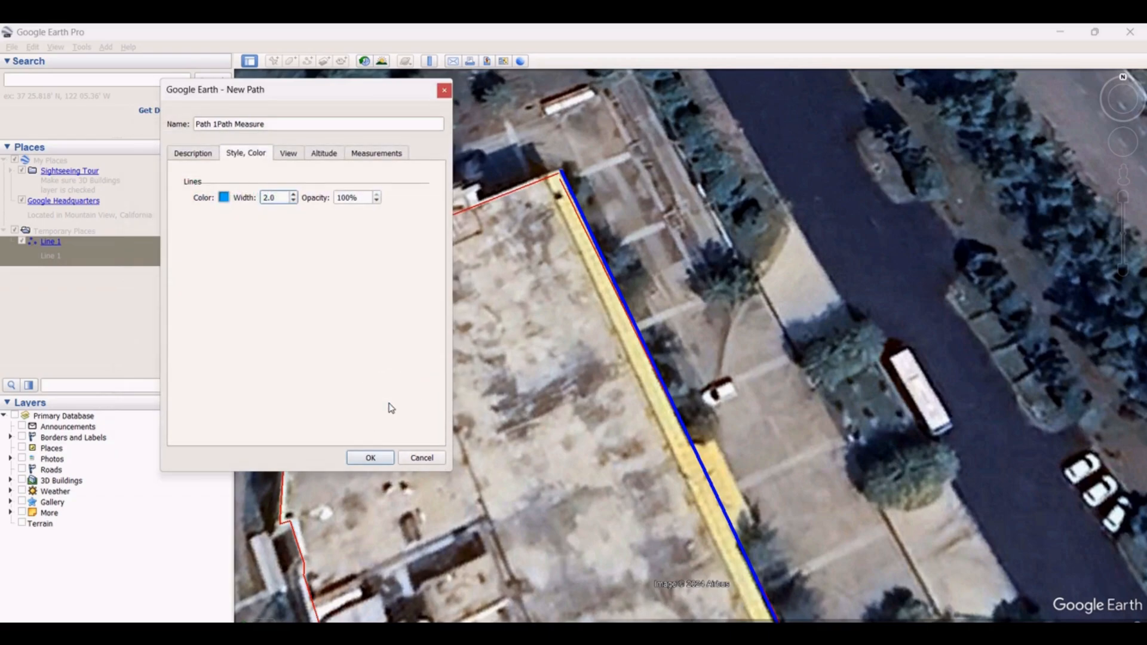
# Set the path's line width to 6 and opacity to 100%, check its measurements, and save the styled path
pyautogui.moveTo(292, 201); pyautogui.dragTo(237, 203)
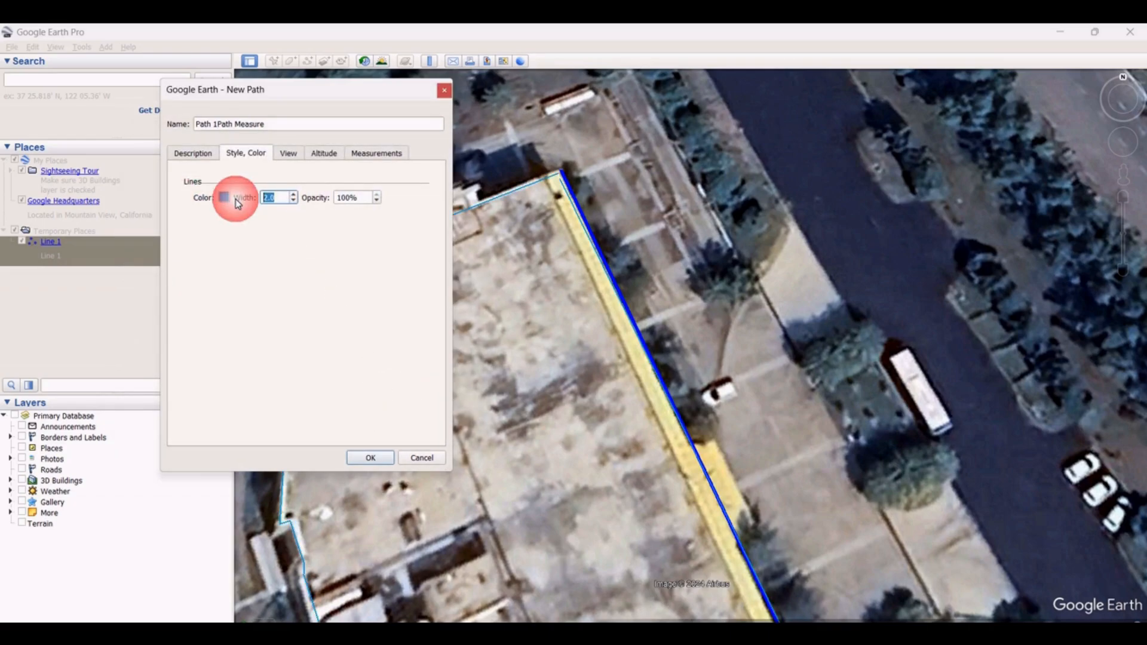
pyautogui.write('6')
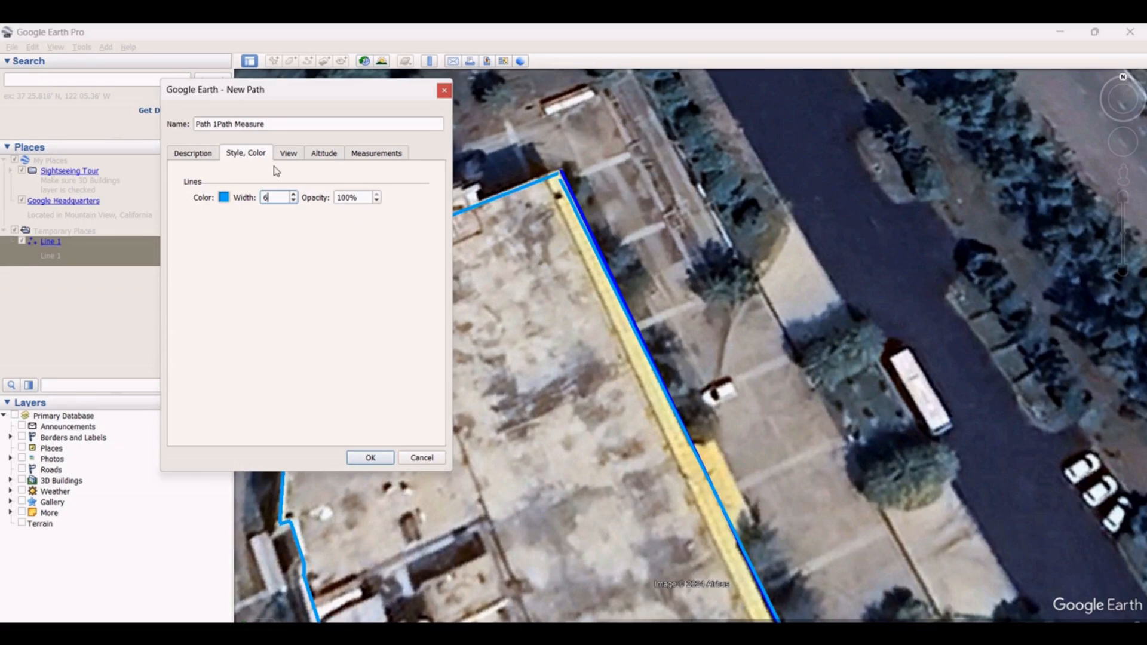
pyautogui.moveTo(373, 198); pyautogui.dragTo(336, 197)
pyautogui.write('50')
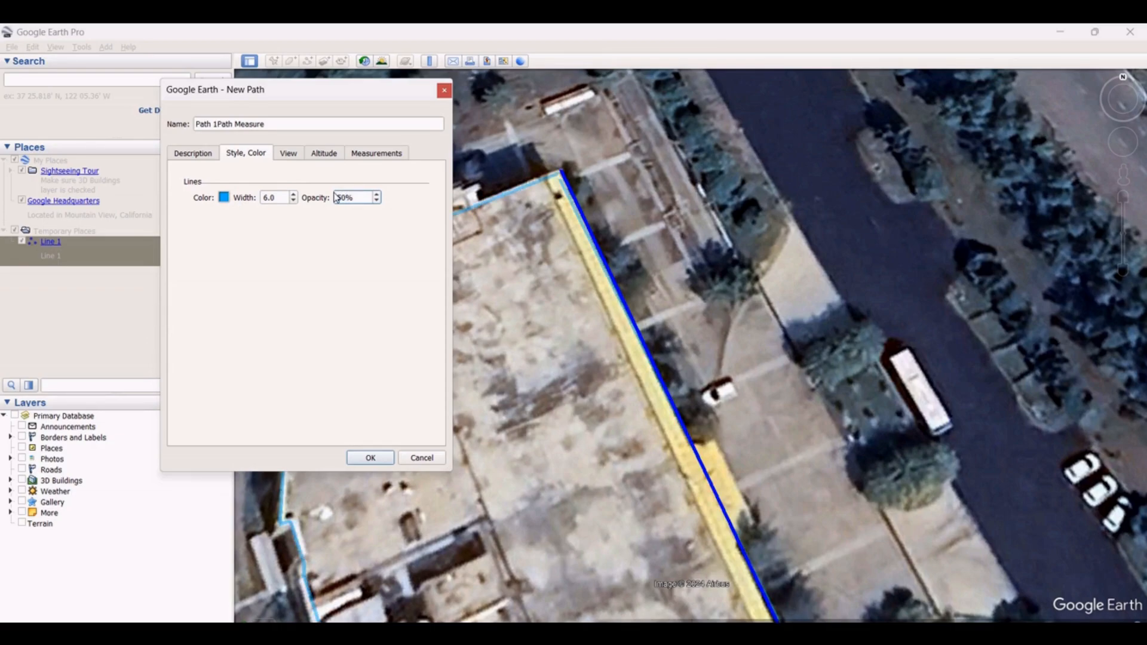
pyautogui.moveTo(364, 203); pyautogui.dragTo(288, 206)
pyautogui.write('100')
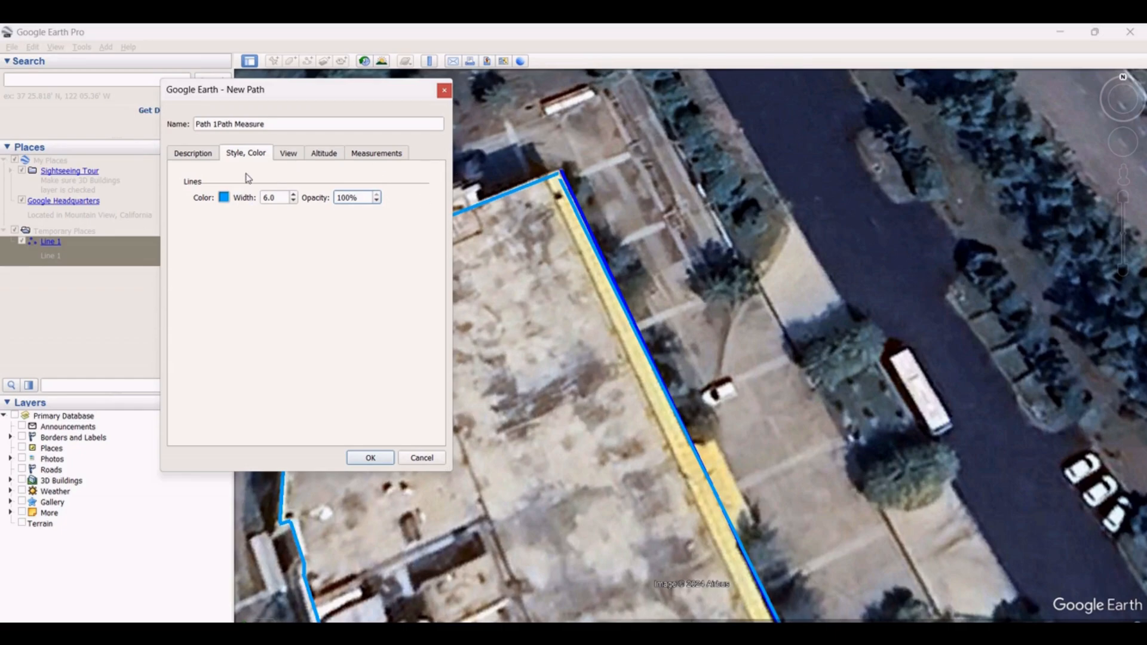
pyautogui.click(387, 153)
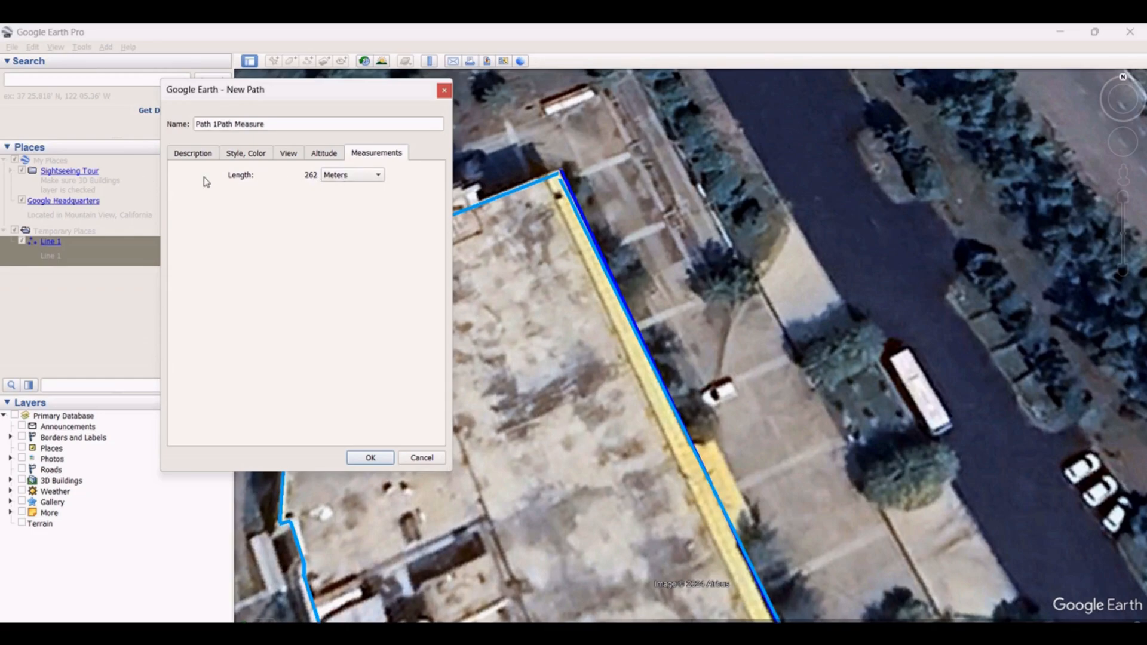
pyautogui.click(362, 458)
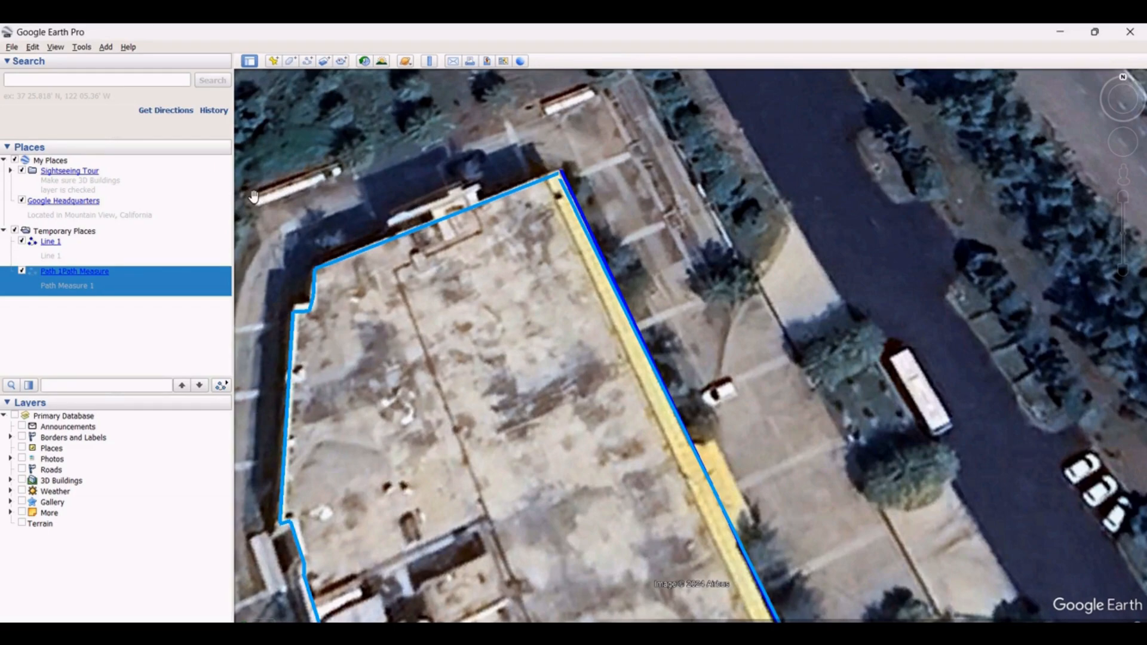
# Open the Ruler in Polygon mode, move to the oval lawn south of the building, and trace points along its northern edge
pyautogui.click(427, 63)
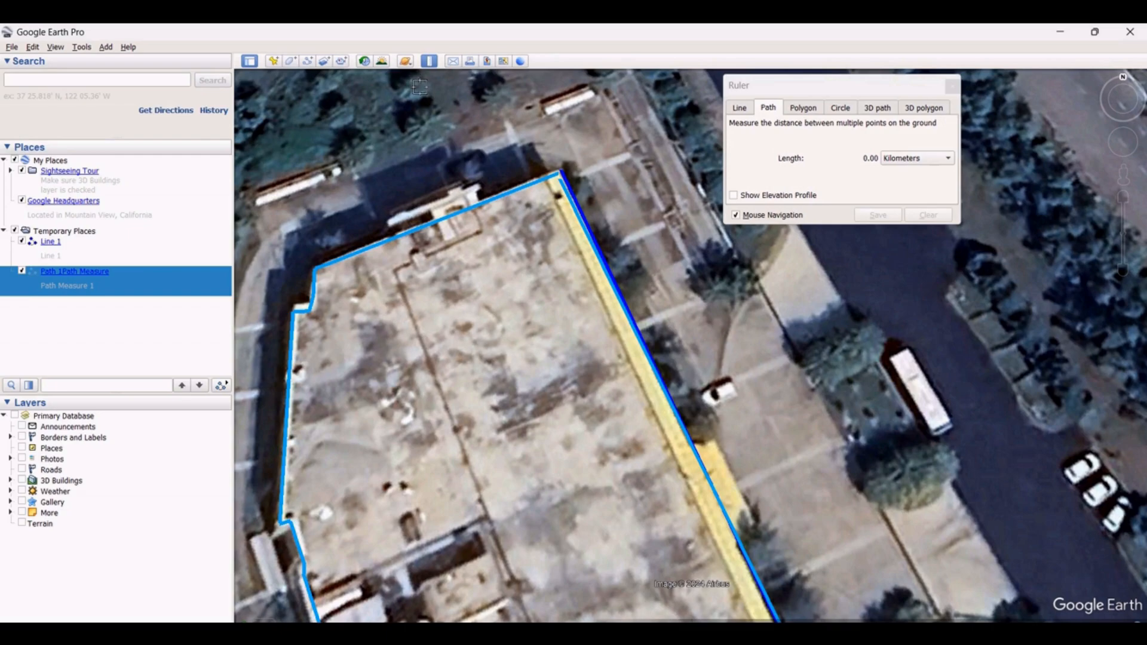
pyautogui.click(812, 112)
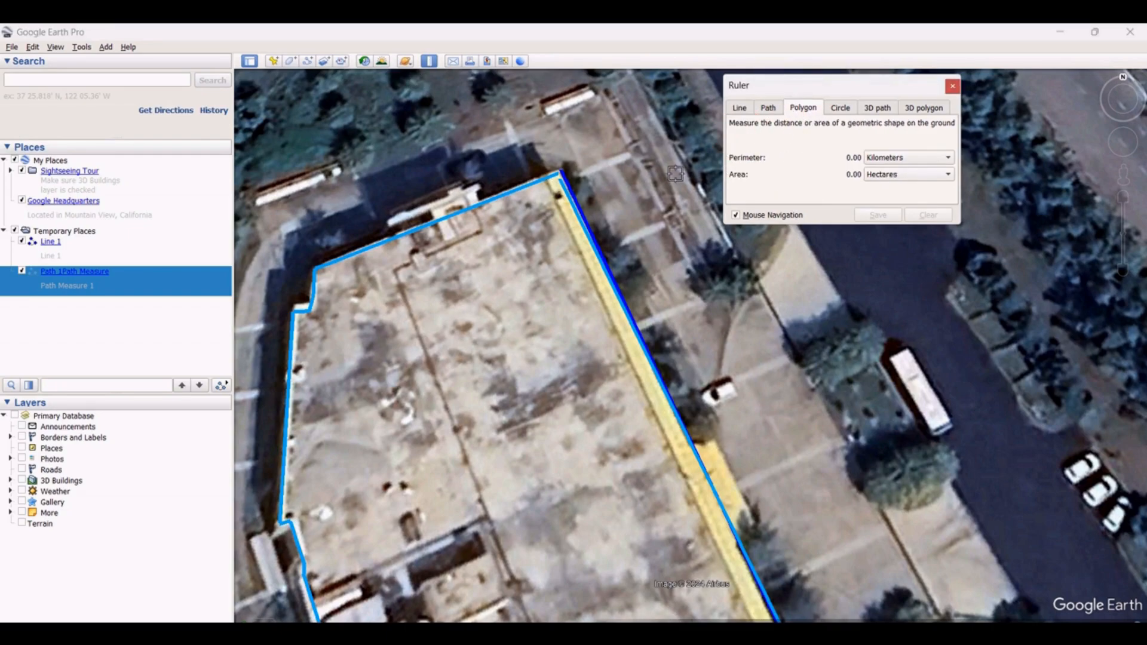
pyautogui.moveTo(856, 91); pyautogui.dragTo(996, 58)
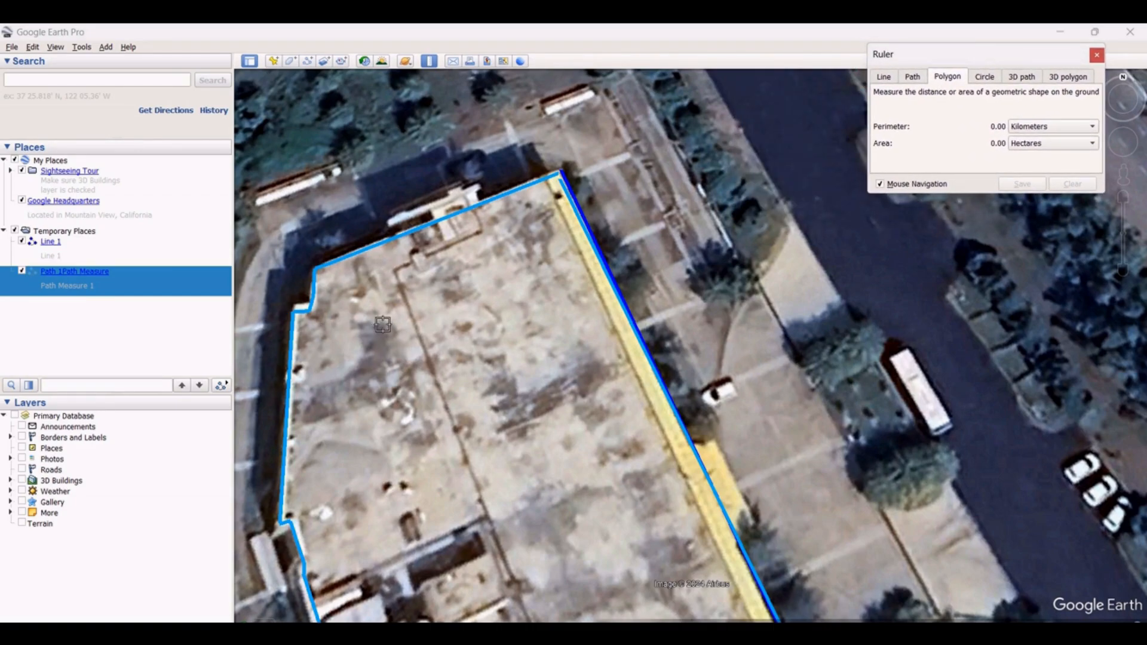
pyautogui.scroll(-5, 382, 326)
pyautogui.scroll(-5, 461, 299)
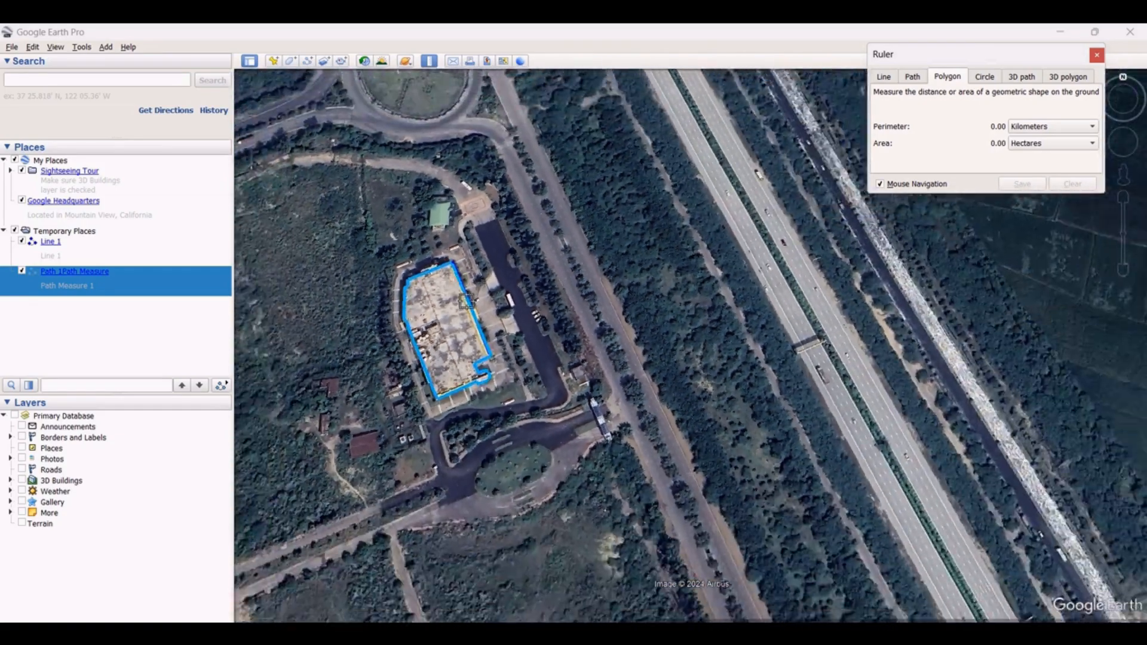
pyautogui.scroll(3, 507, 418)
pyautogui.scroll(6, 508, 417)
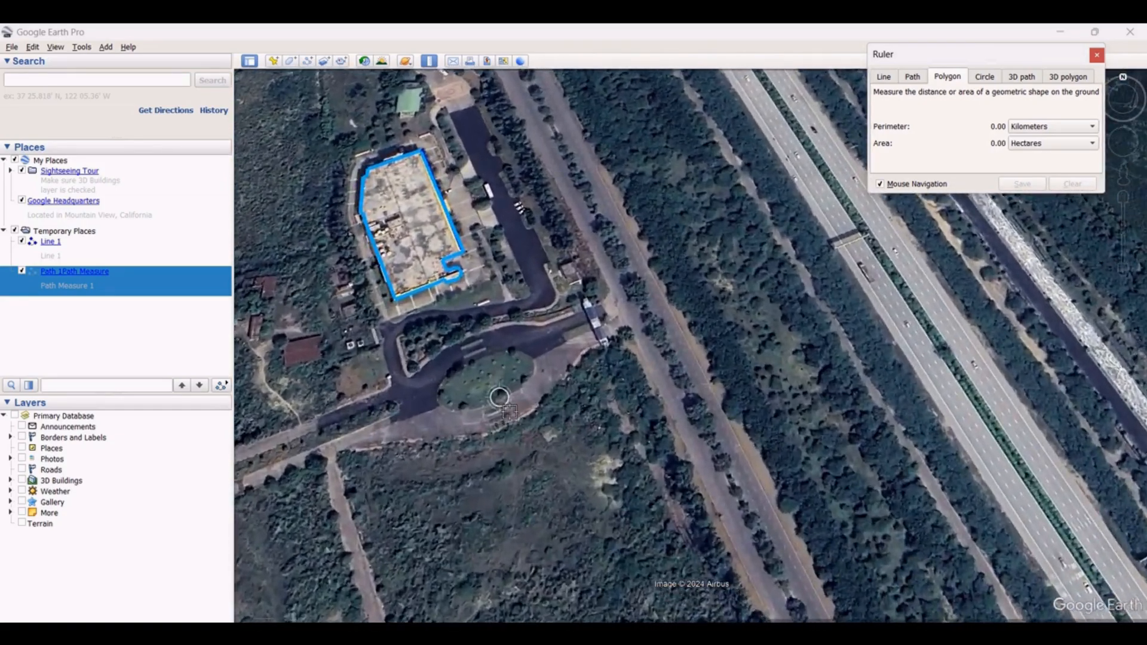
pyautogui.scroll(4, 511, 406)
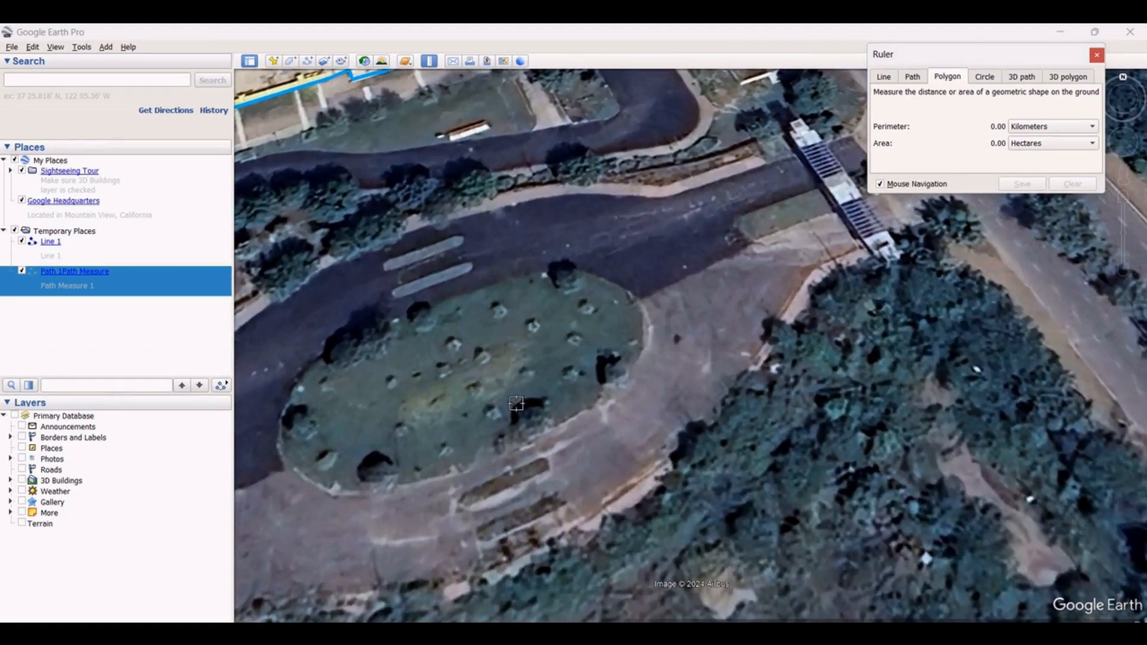
pyautogui.click(421, 311)
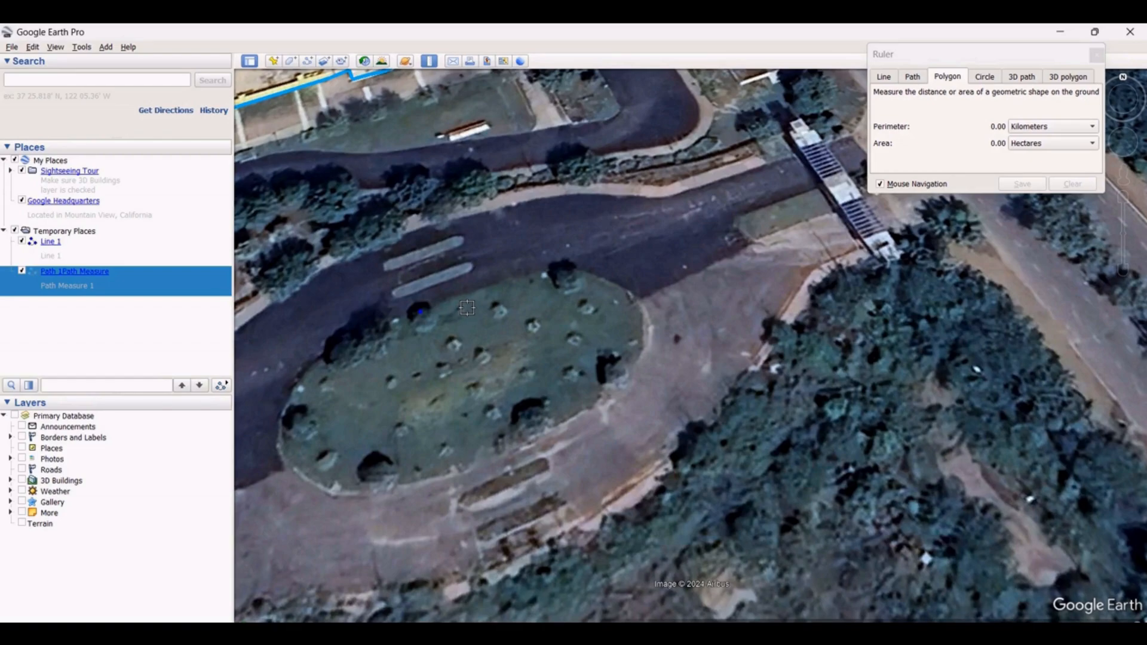
pyautogui.click(458, 297)
pyautogui.click(485, 287)
pyautogui.click(512, 279)
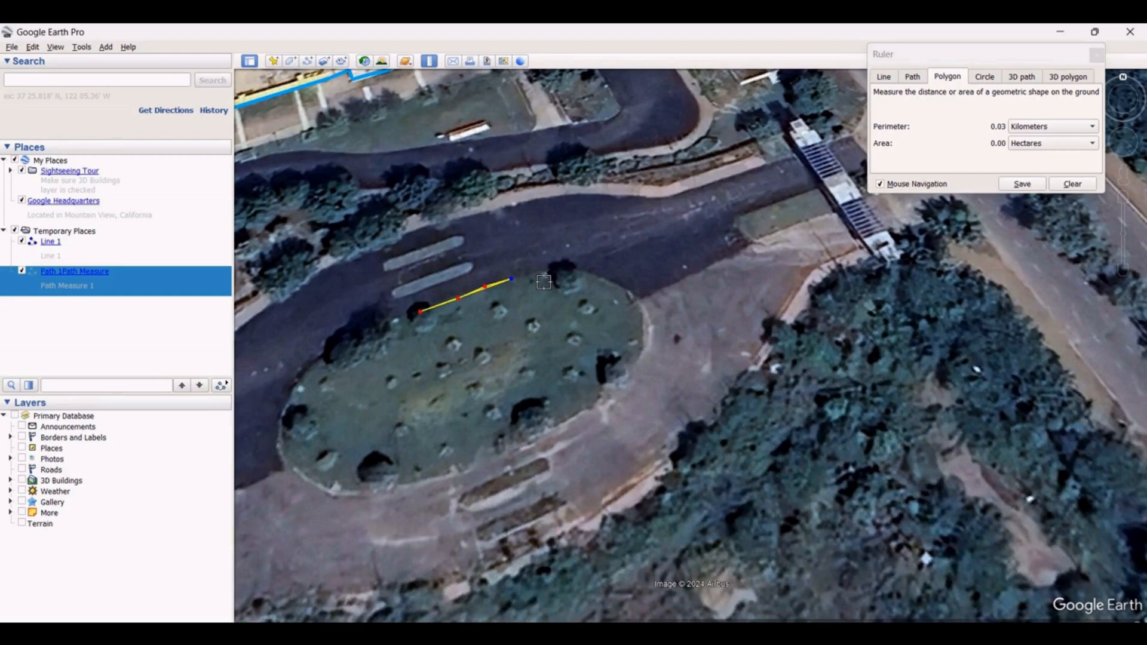
pyautogui.click(534, 273)
pyautogui.click(550, 269)
pyautogui.click(569, 267)
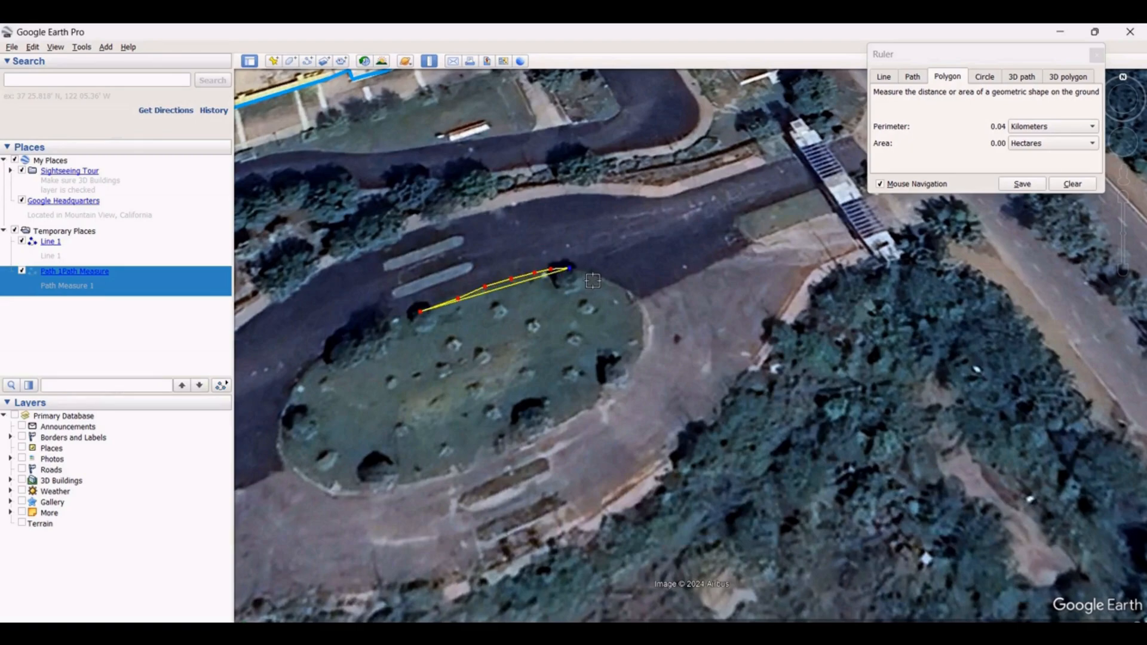
pyautogui.click(584, 272)
pyautogui.click(597, 275)
pyautogui.click(614, 283)
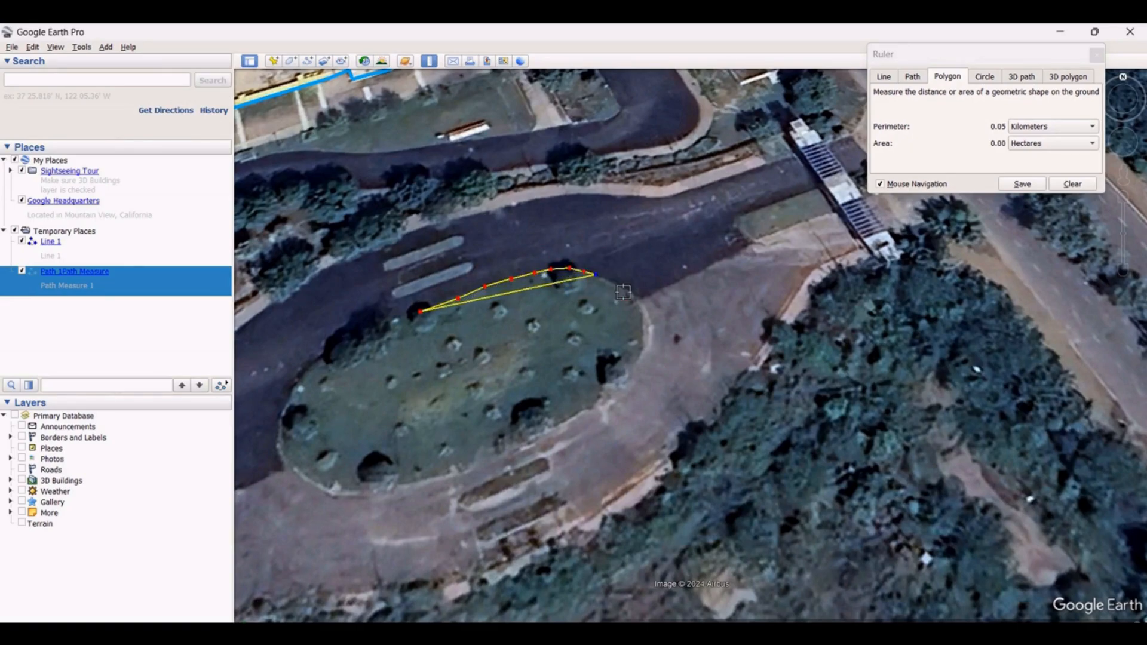
pyautogui.click(631, 294)
pyautogui.click(642, 307)
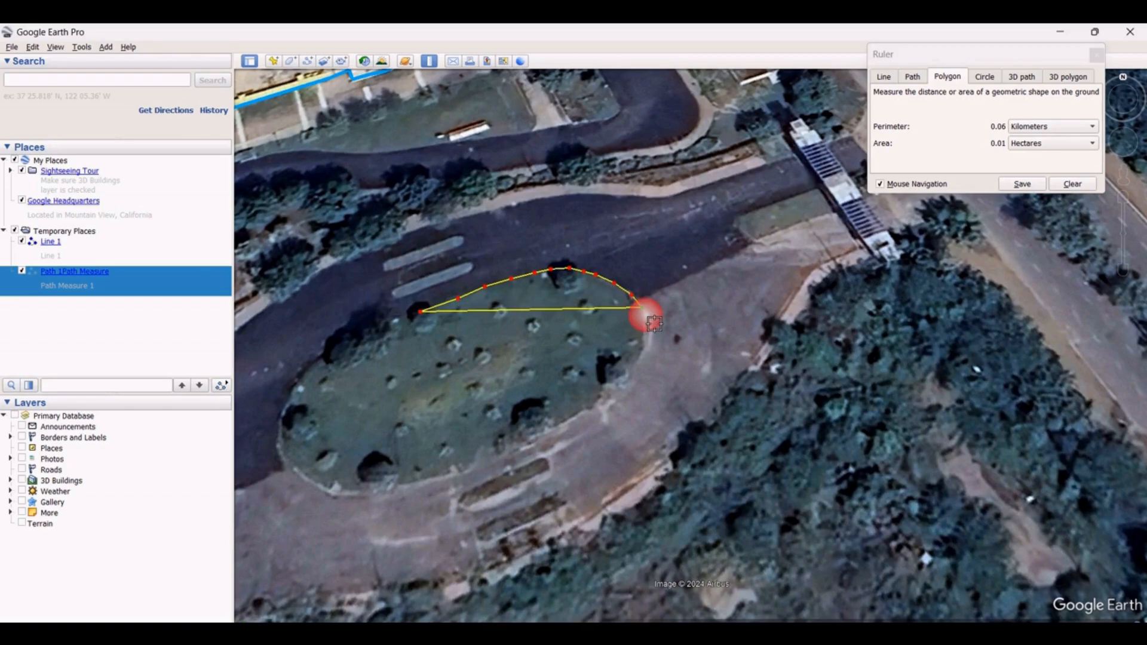
# Continue the polygon with points down the lawn's eastern end and along its southern edge
pyautogui.click(646, 321)
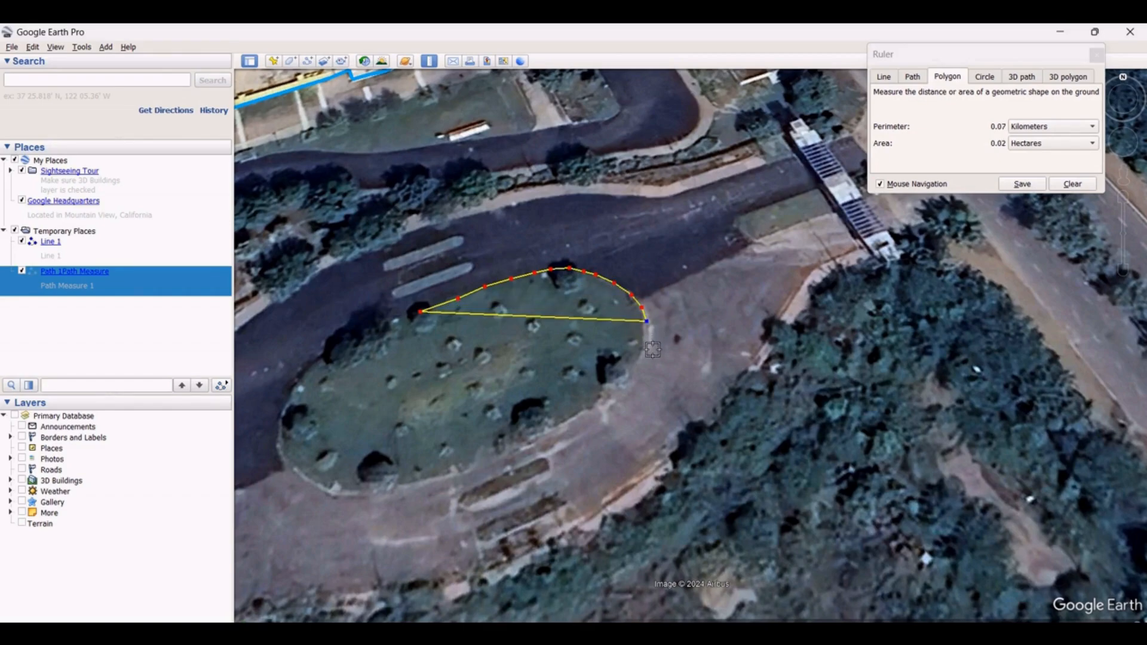
pyautogui.click(643, 340)
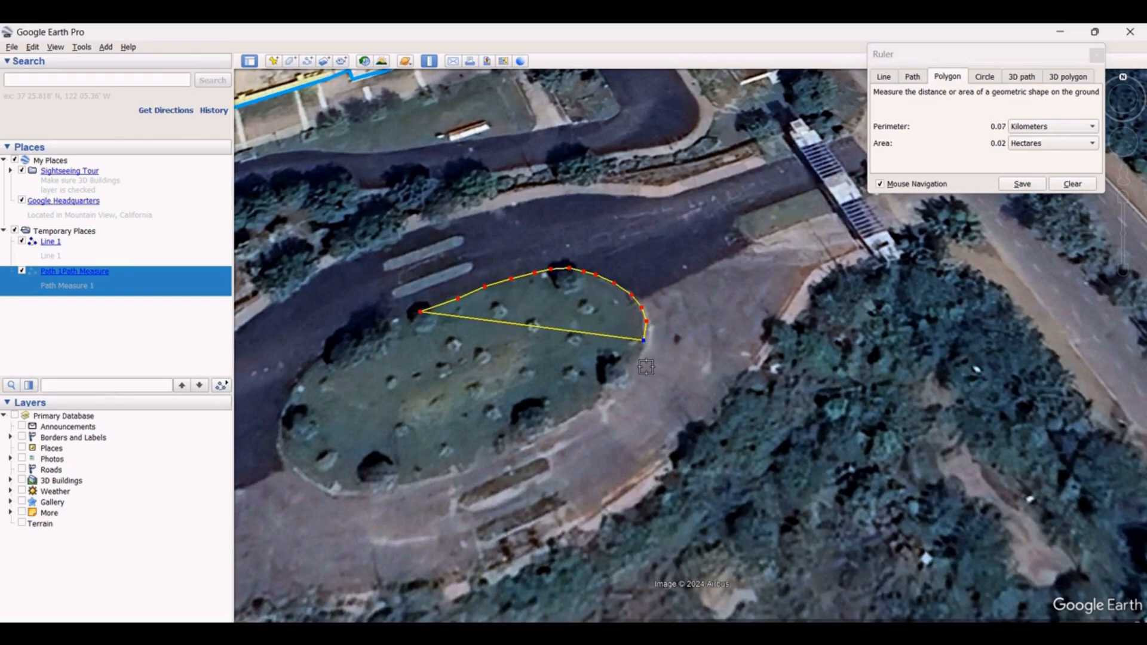
pyautogui.click(637, 357)
pyautogui.click(629, 373)
pyautogui.click(611, 392)
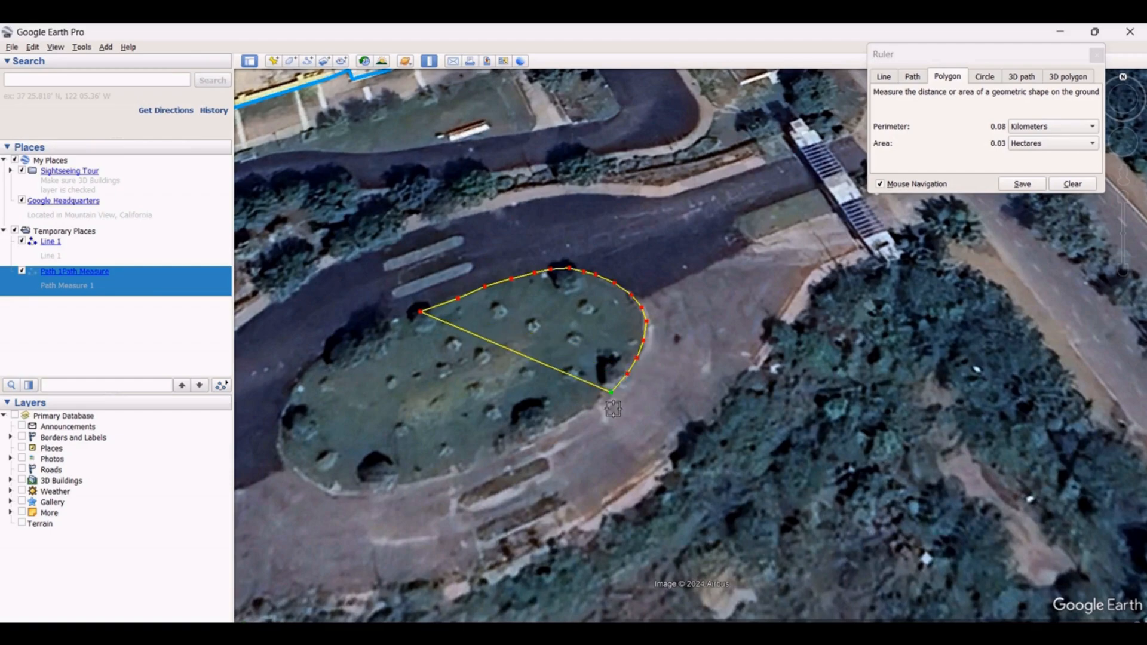
pyautogui.click(583, 412)
pyautogui.click(559, 426)
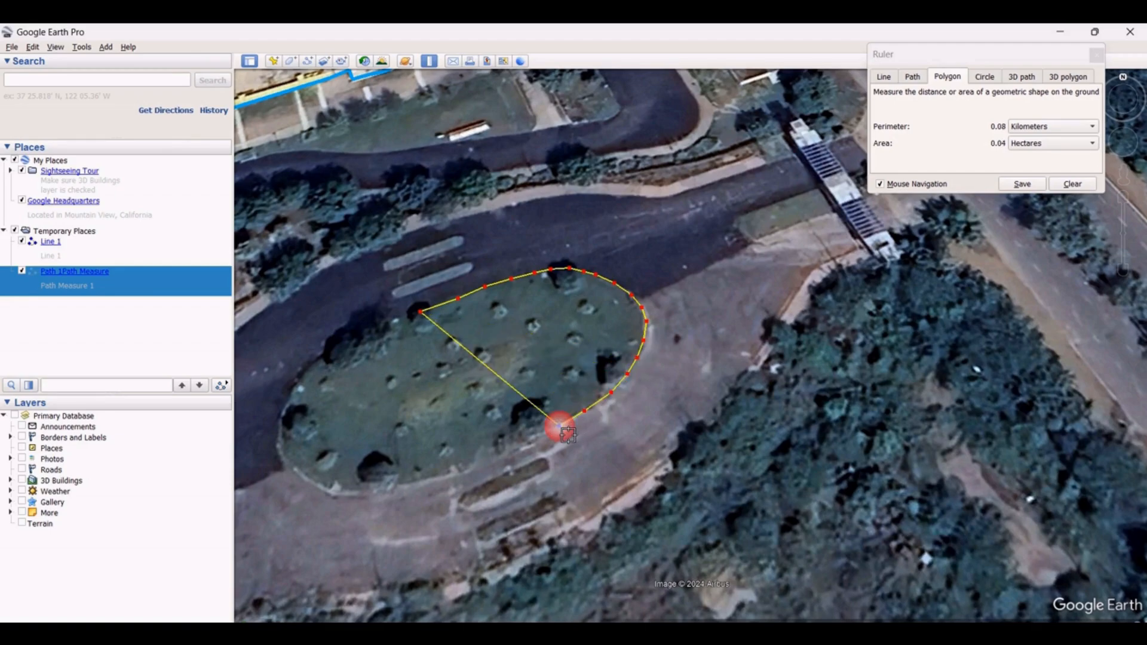
pyautogui.click(520, 445)
pyautogui.click(480, 461)
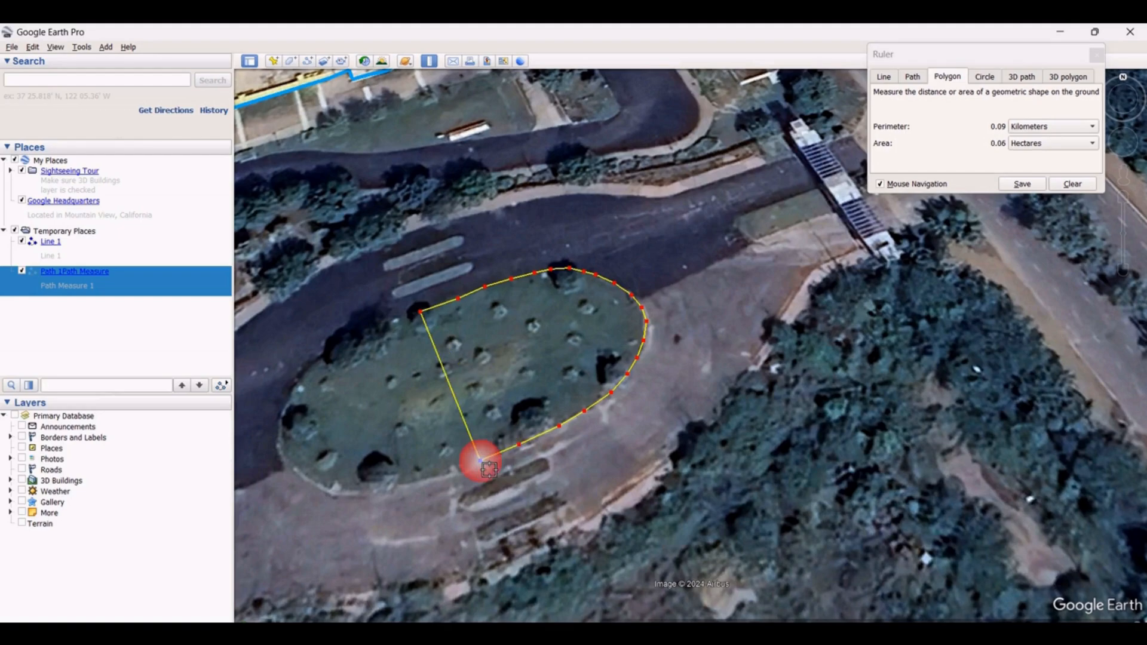
pyautogui.click(445, 476)
pyautogui.click(420, 478)
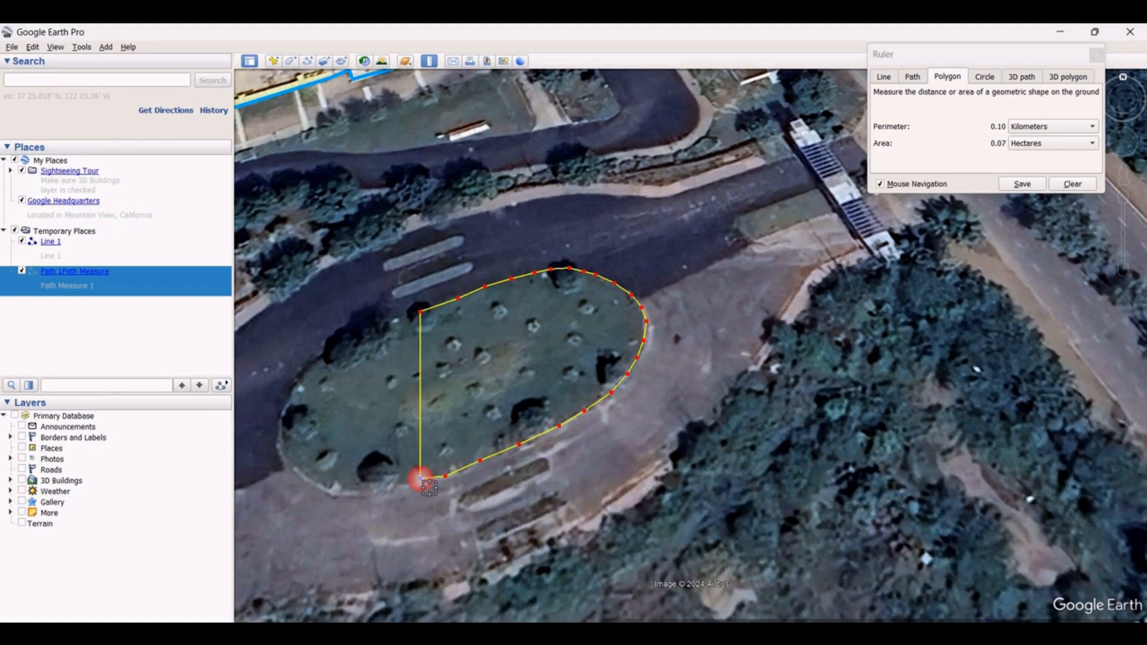
# Close the polygon with points around the lawn's western end and back along its northwestern edge
pyautogui.click(377, 492)
pyautogui.click(338, 491)
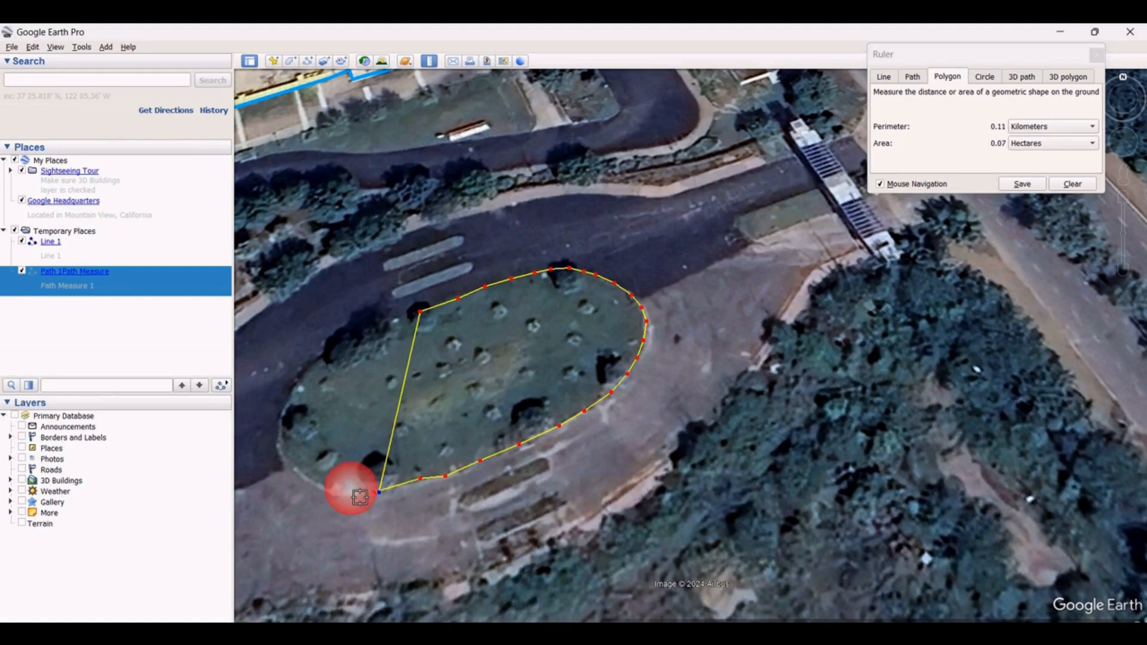
pyautogui.click(339, 491)
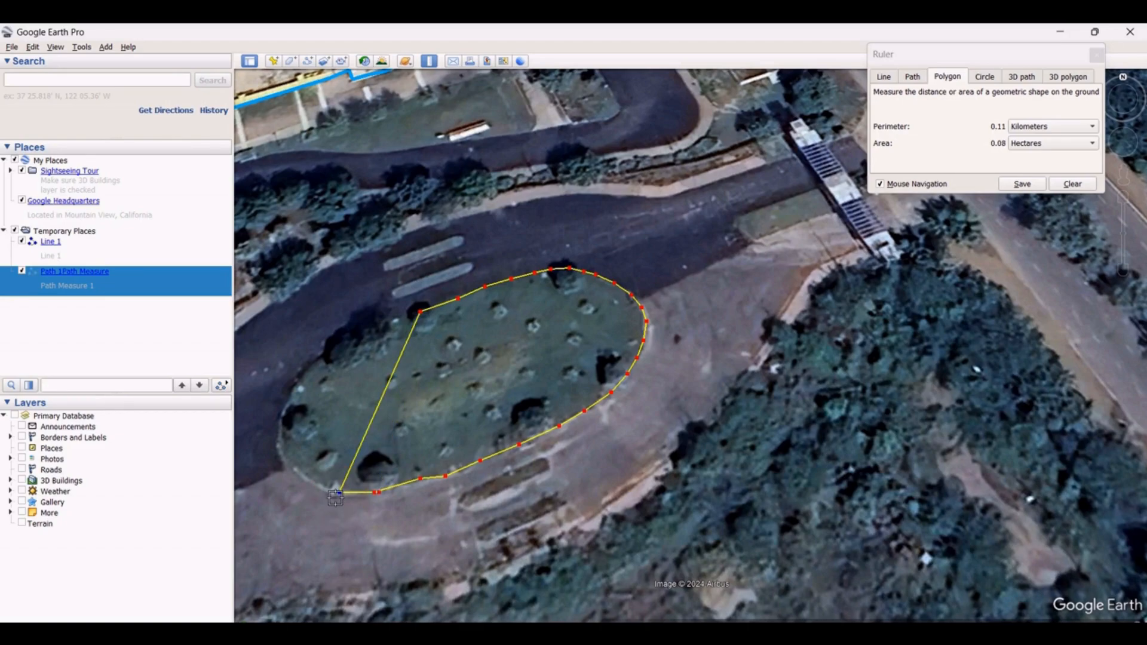
pyautogui.click(313, 483)
pyautogui.click(295, 473)
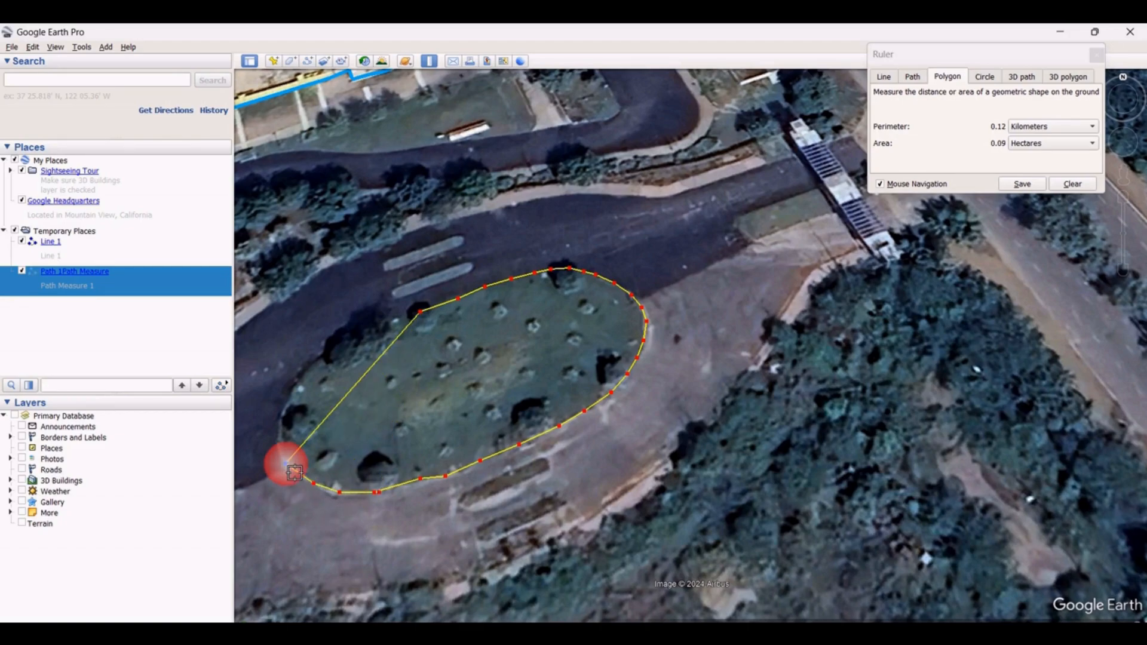
pyautogui.click(285, 463)
pyautogui.click(277, 439)
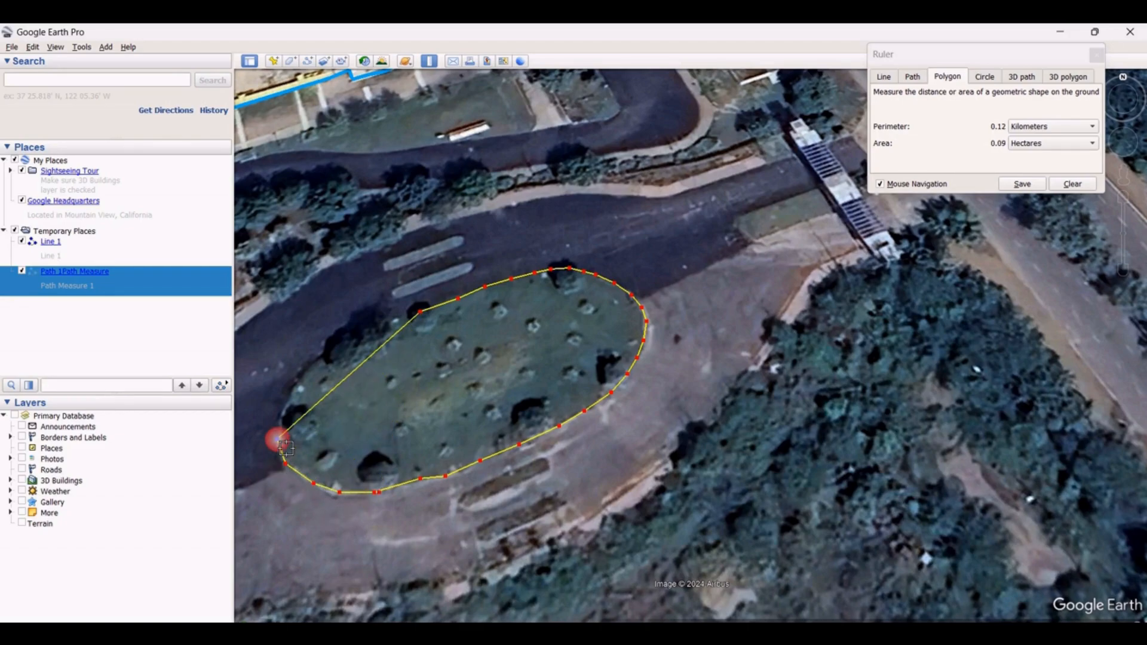
pyautogui.click(291, 393)
pyautogui.click(315, 362)
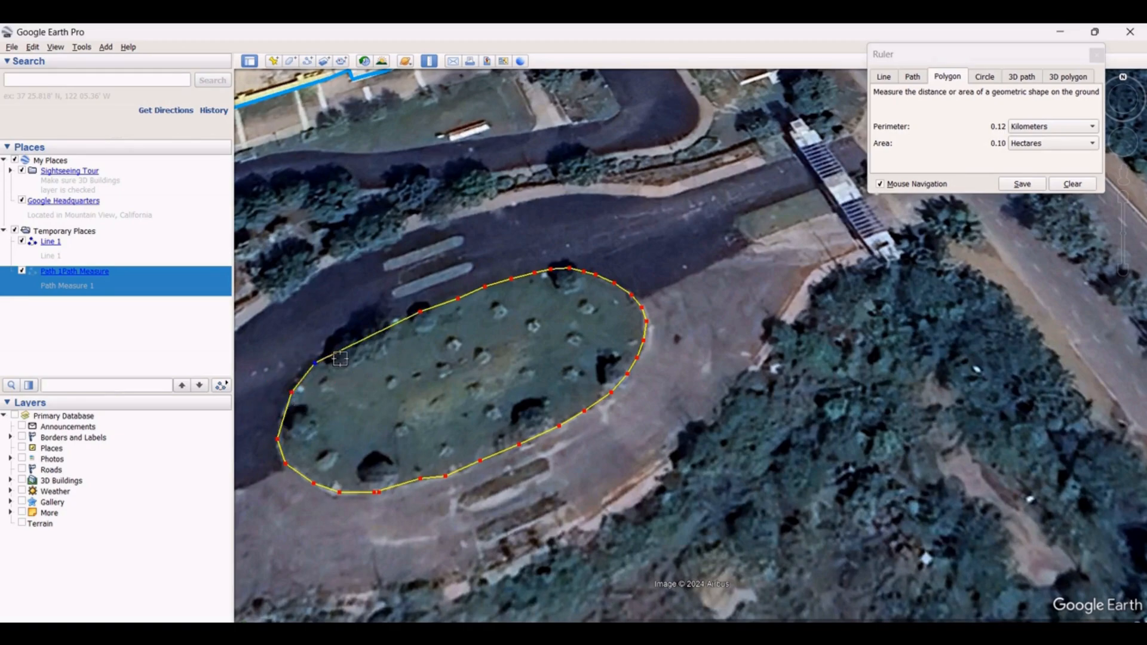
pyautogui.click(342, 341)
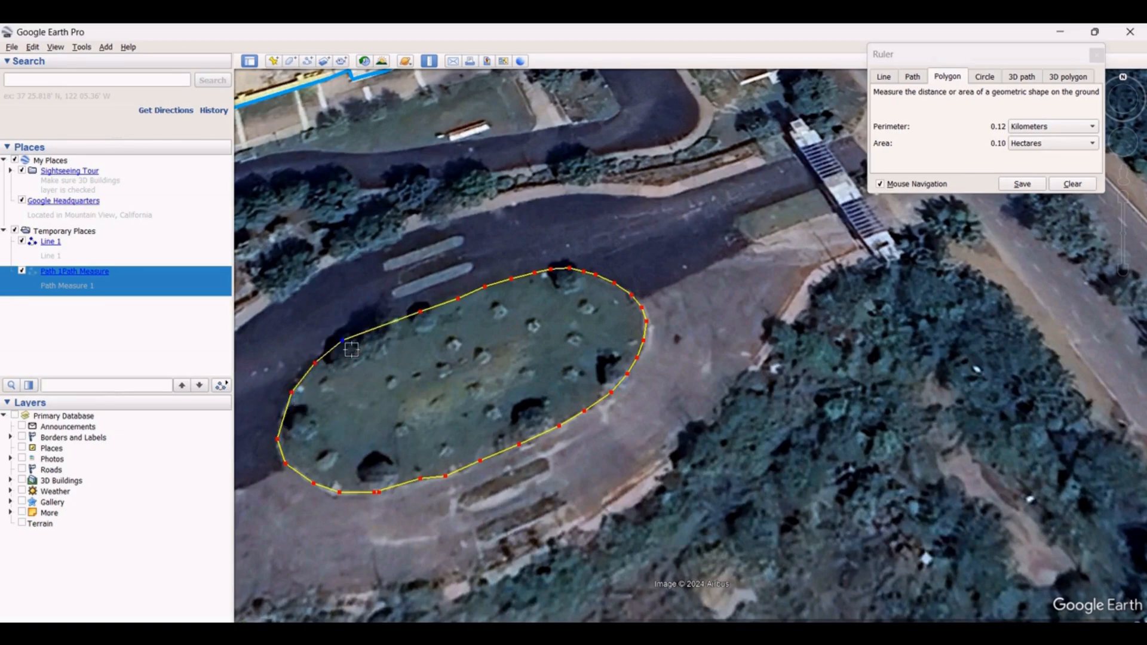
pyautogui.click(377, 325)
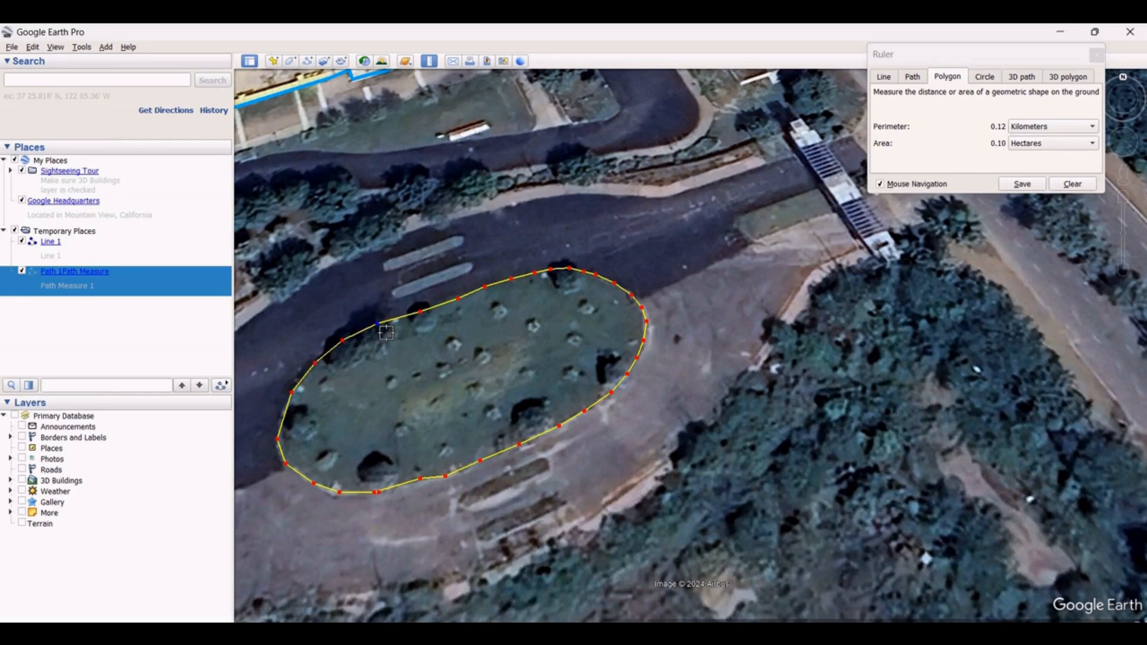
# Switch the polygon's perimeter units to Meters and area units to Square Kilometers
pyautogui.click(1055, 126)
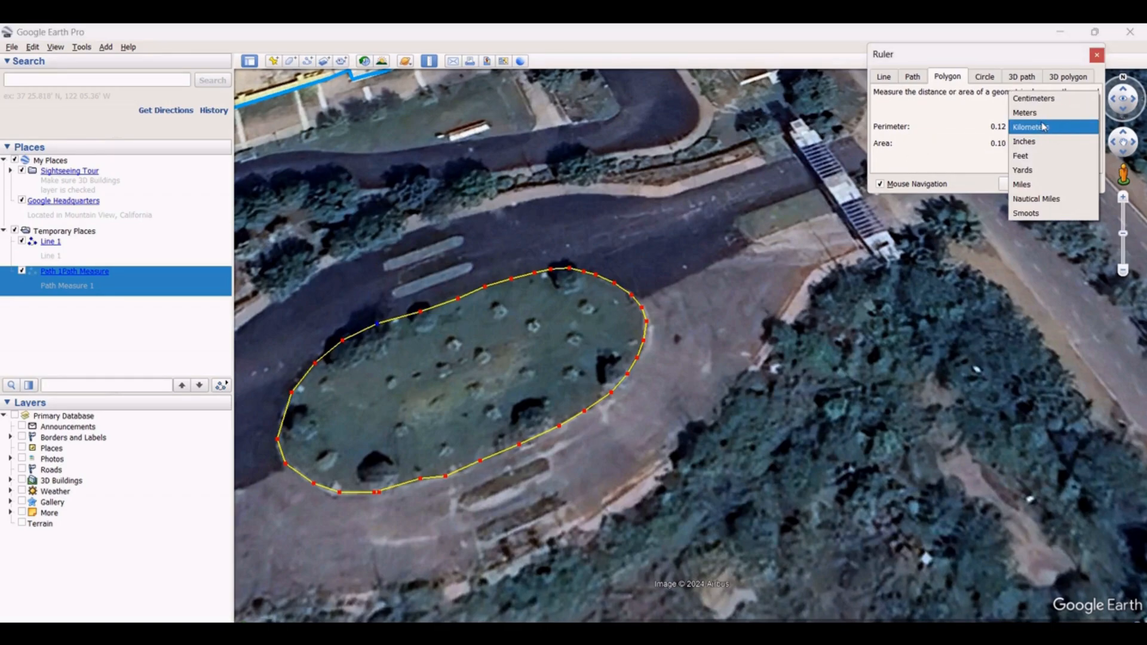
pyautogui.click(1040, 115)
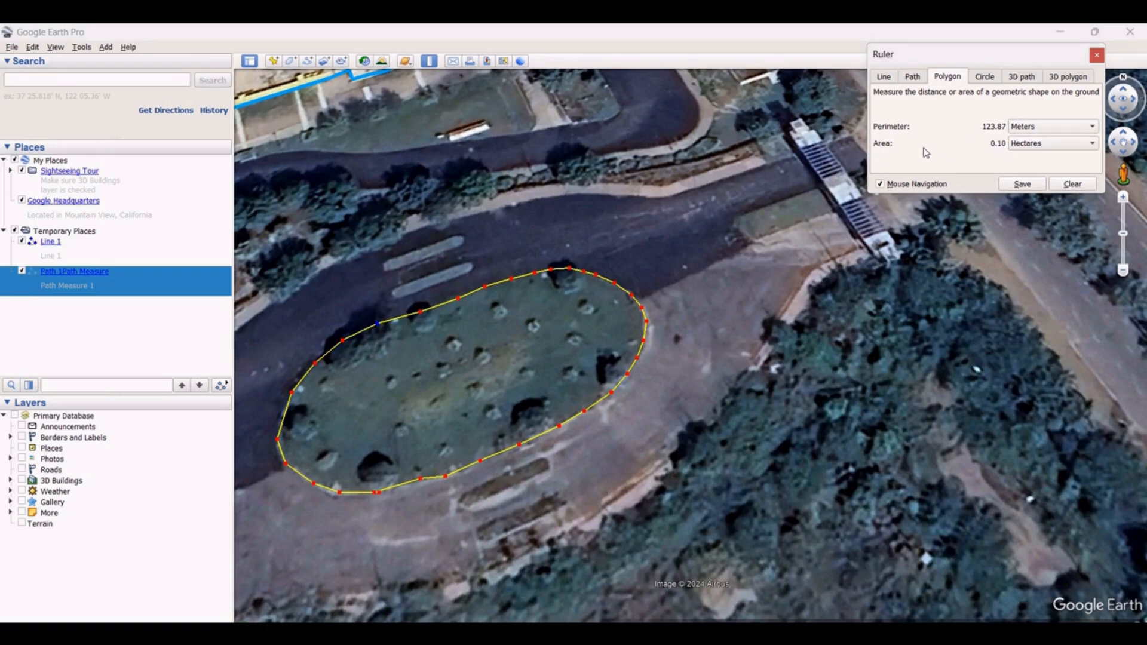
pyautogui.click(1048, 143)
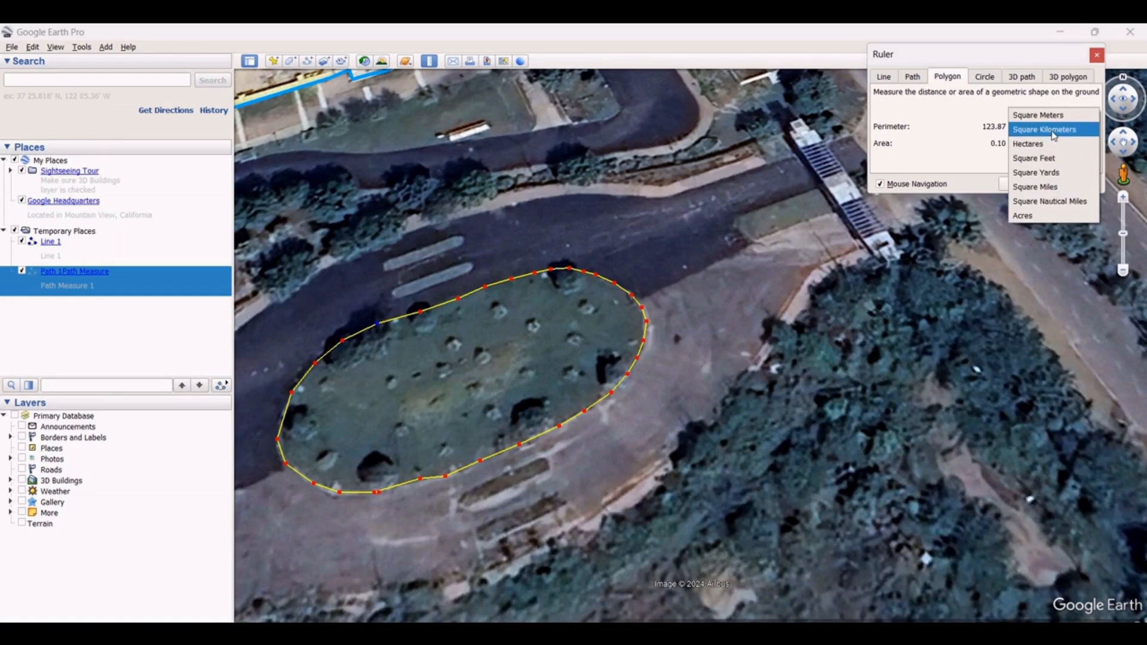
pyautogui.click(1050, 129)
pyautogui.click(1052, 130)
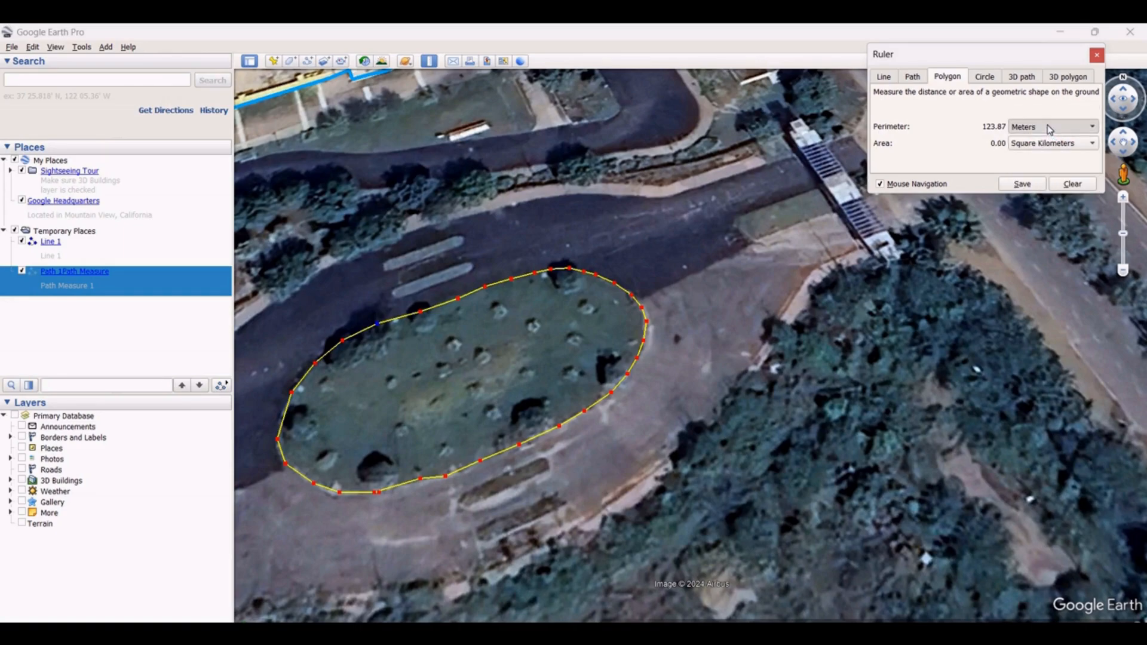
pyautogui.click(1036, 144)
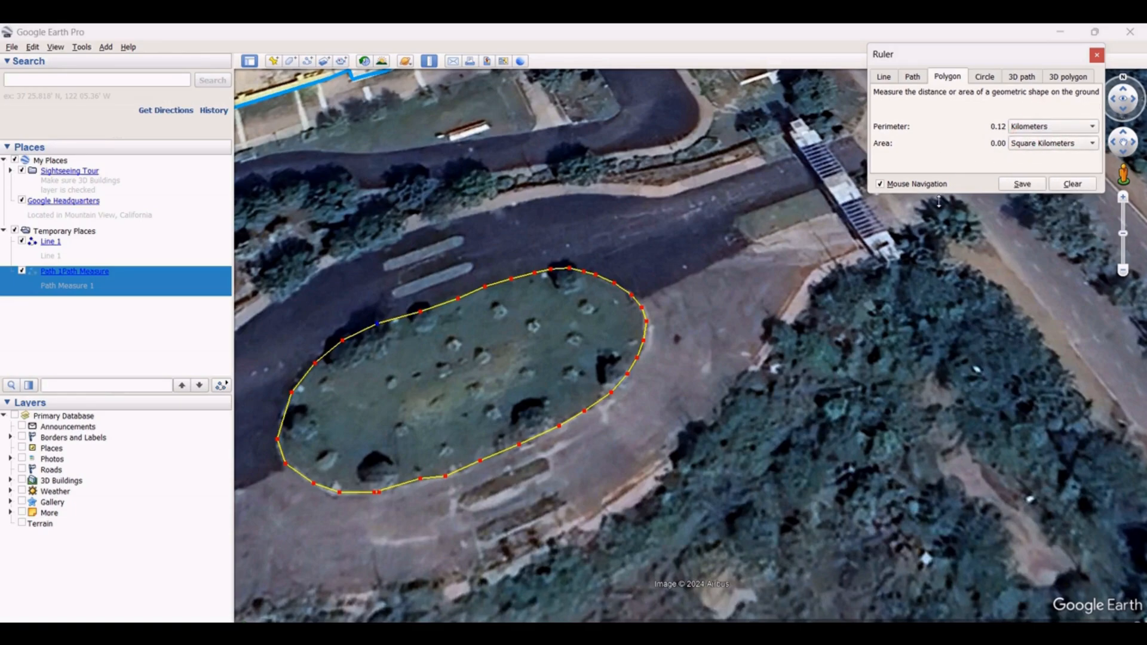
# Save the polygon measurement, naming it Polygon 1 with the description Polygon 1
pyautogui.click(1022, 184)
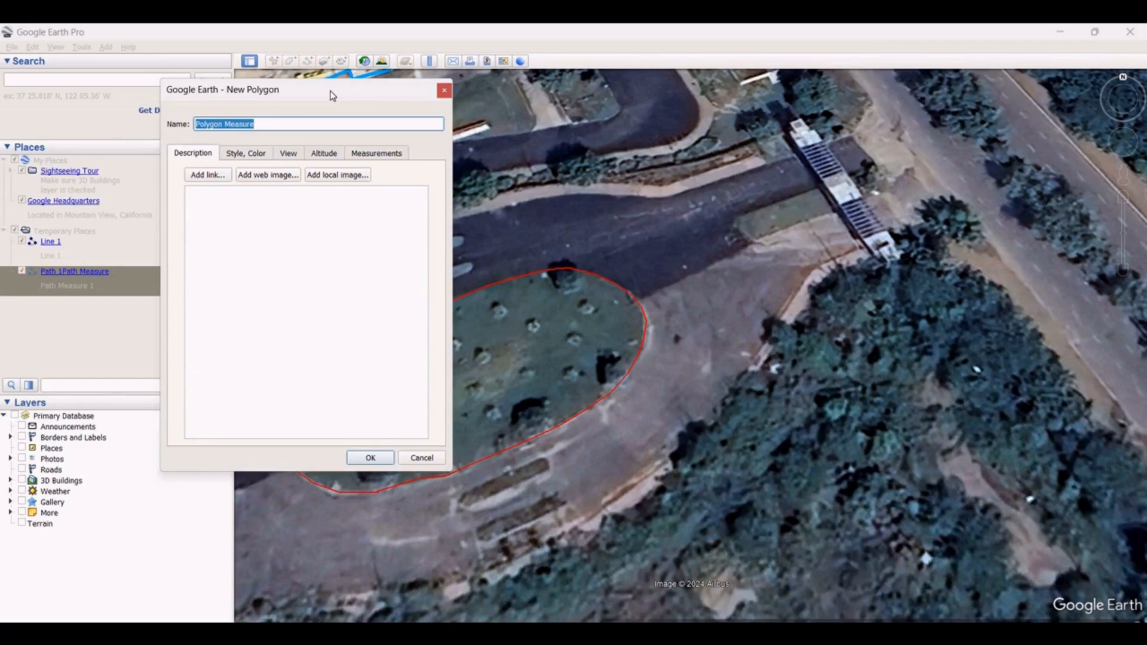
pyautogui.moveTo(330, 94); pyautogui.dragTo(926, 88)
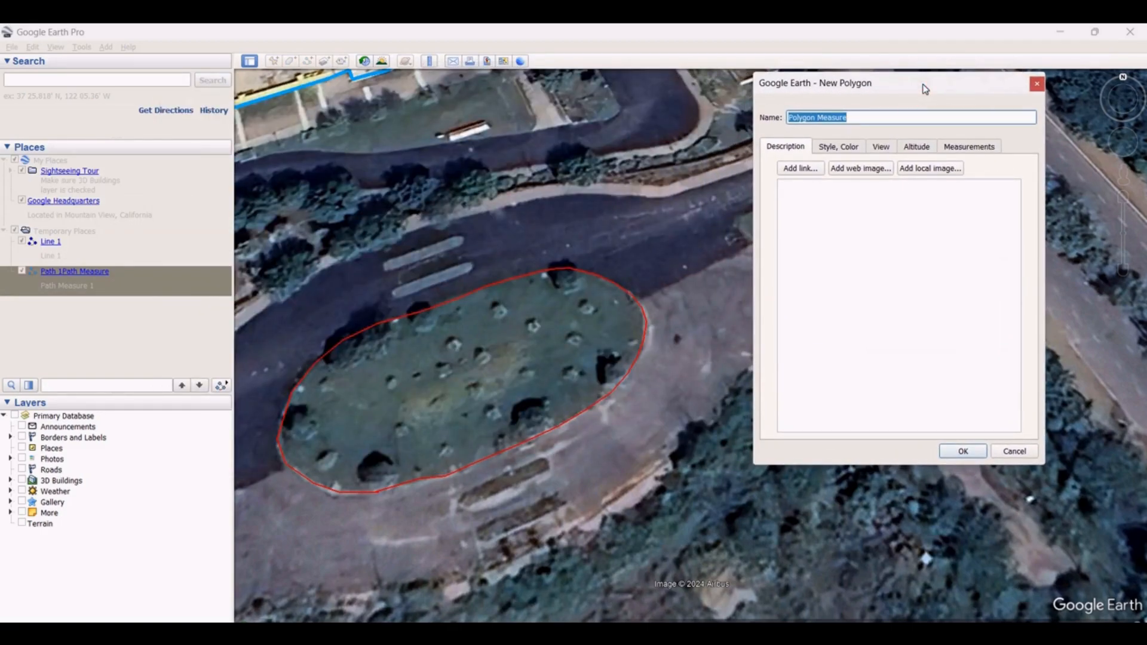
pyautogui.click(883, 124)
pyautogui.click(793, 192)
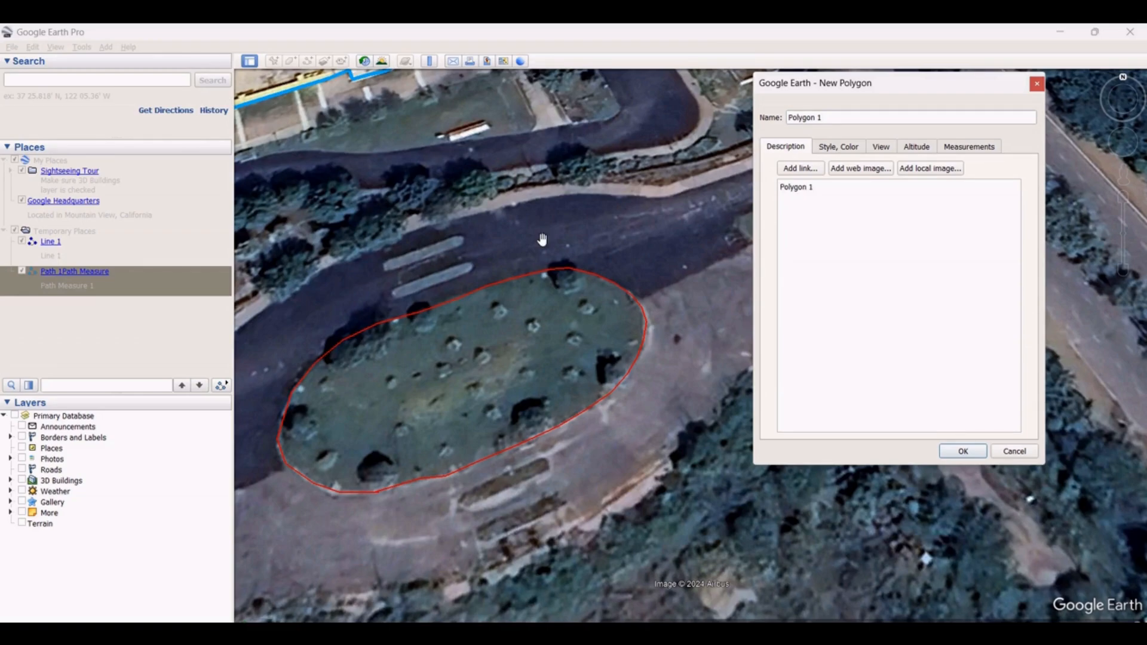
# Set the polygon's line colour to yellow #ffff00 and its line width to 5
pyautogui.click(853, 148)
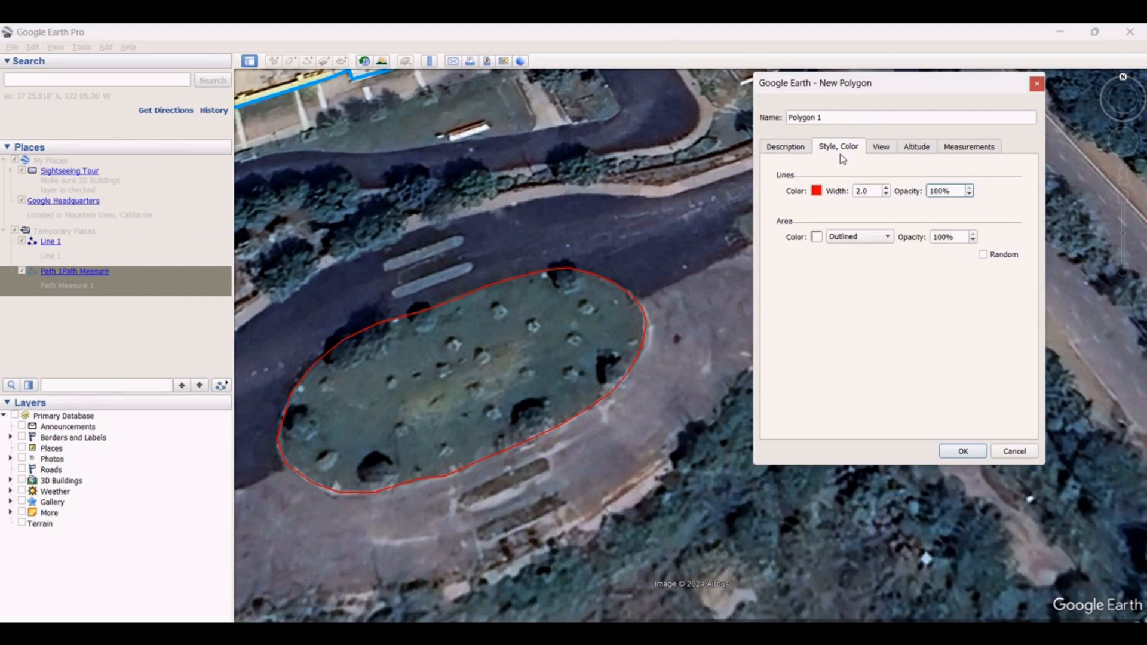
pyautogui.click(816, 192)
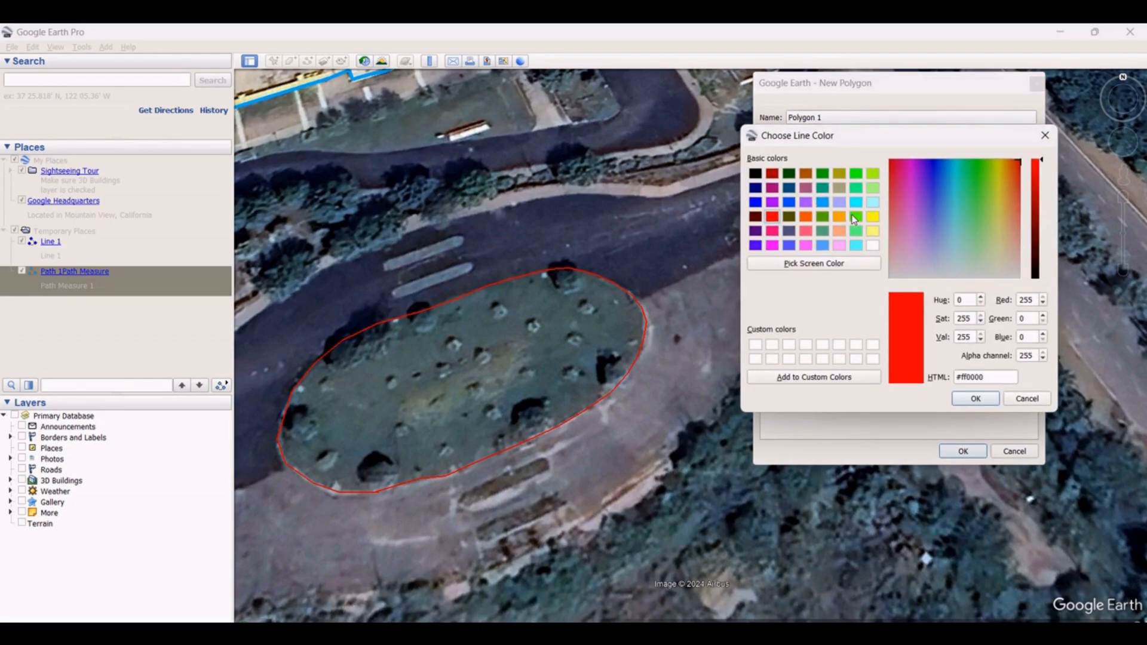
pyautogui.click(875, 219)
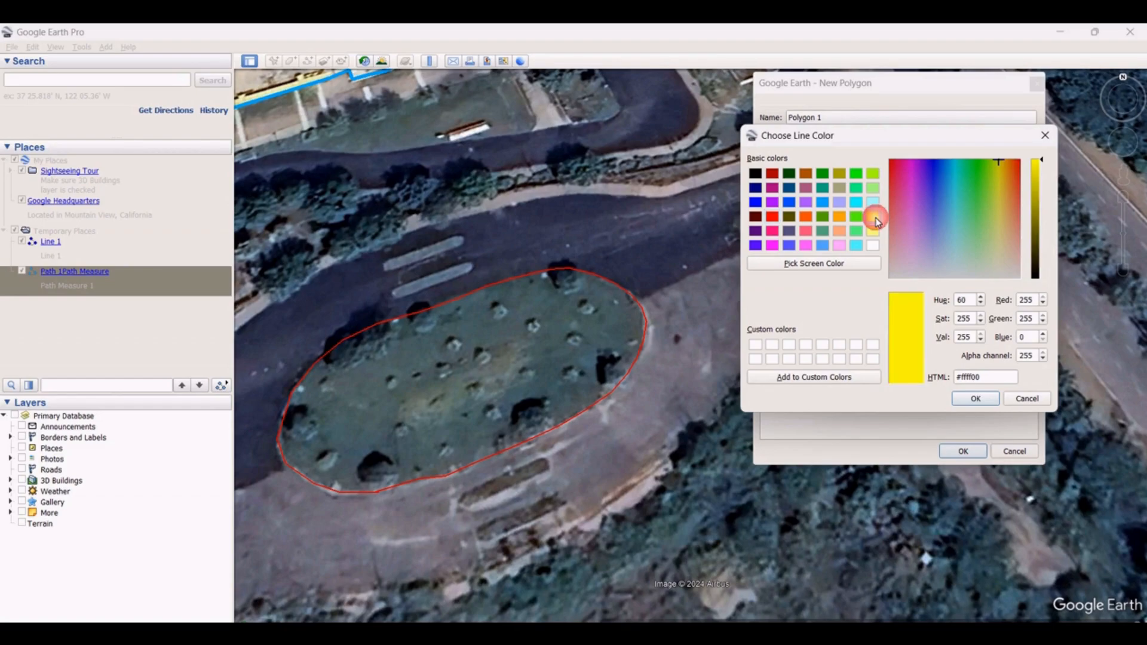
pyautogui.click(971, 404)
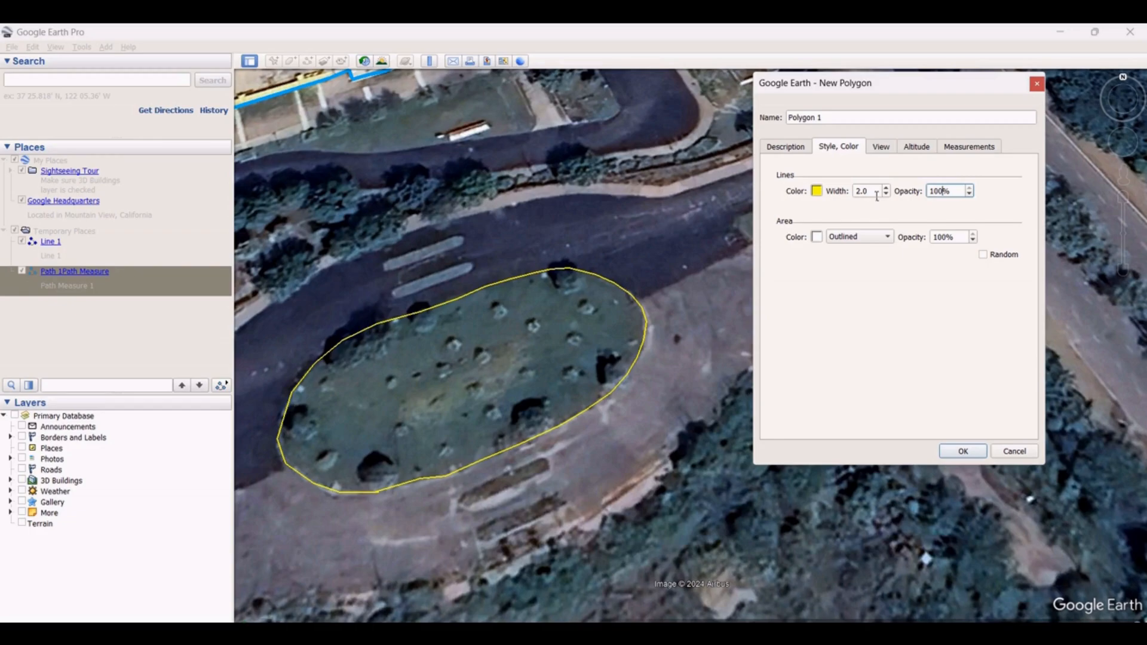
pyautogui.moveTo(878, 197); pyautogui.dragTo(824, 197)
pyautogui.write('5')
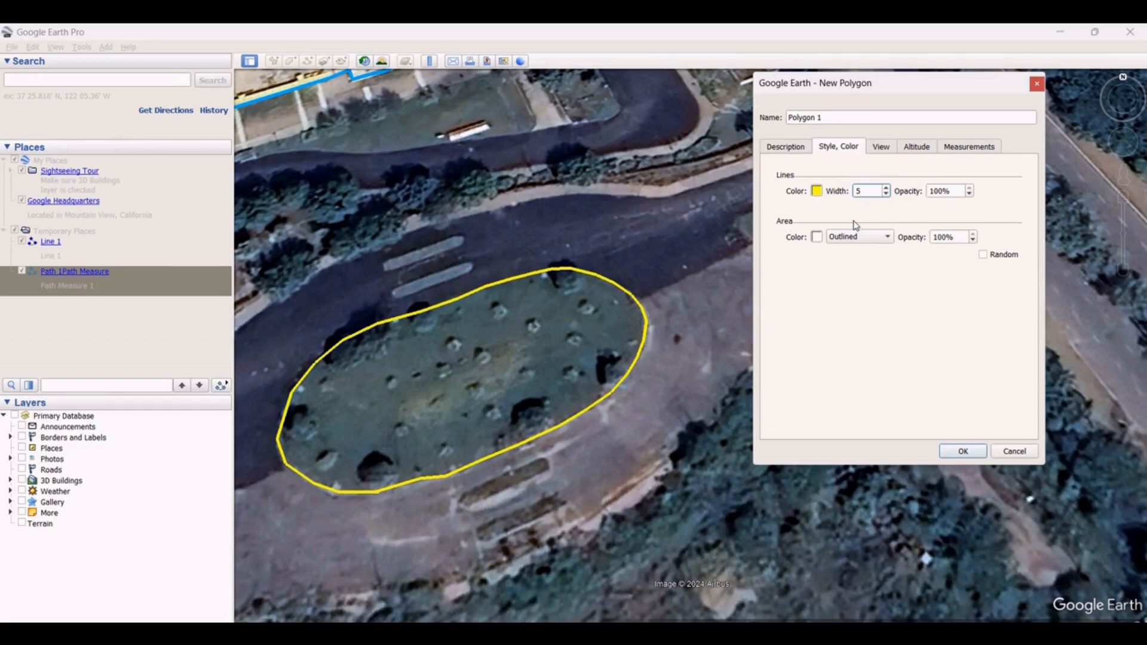
pyautogui.doubleClick(932, 192)
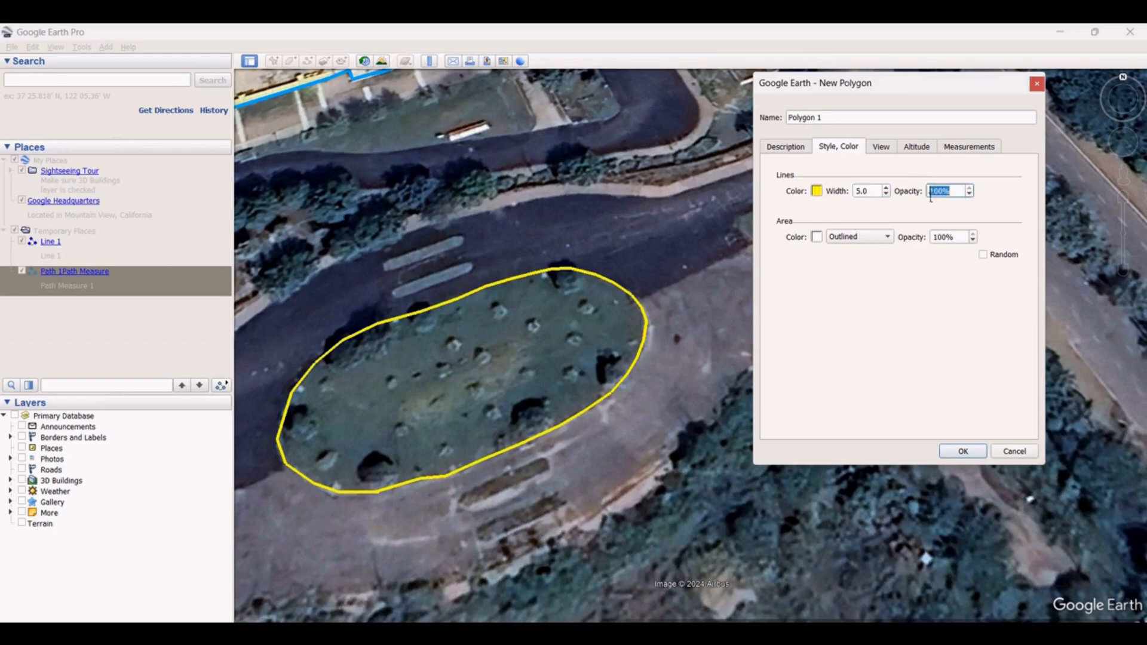
pyautogui.write('50')
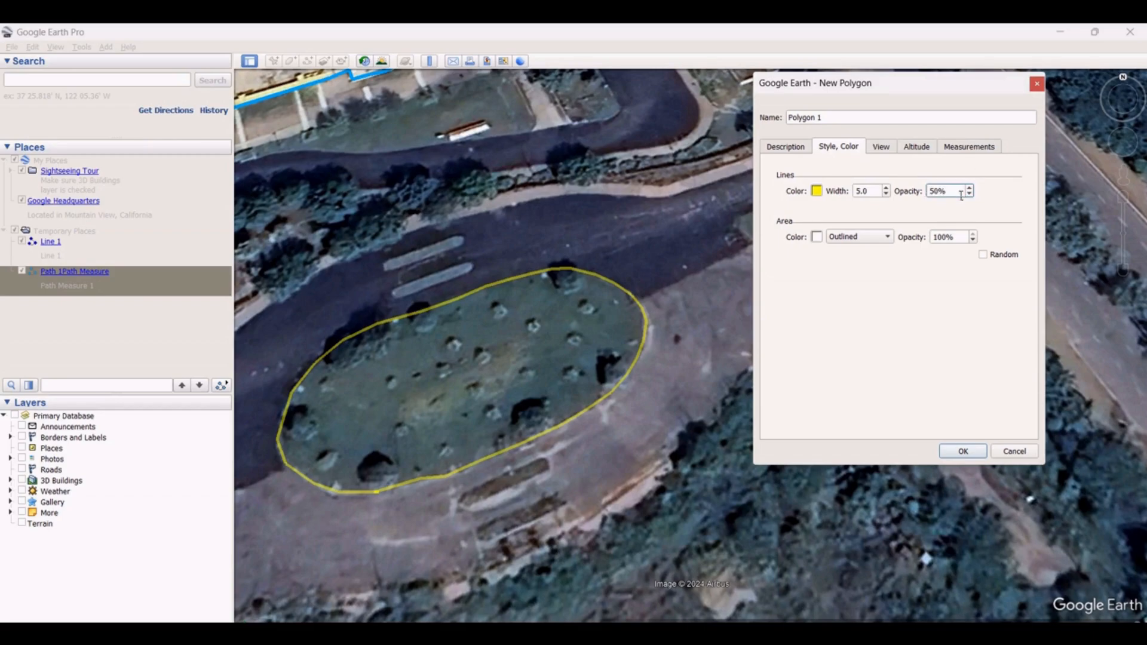
pyautogui.press('BackSpace')
pyautogui.press('BackSpace')
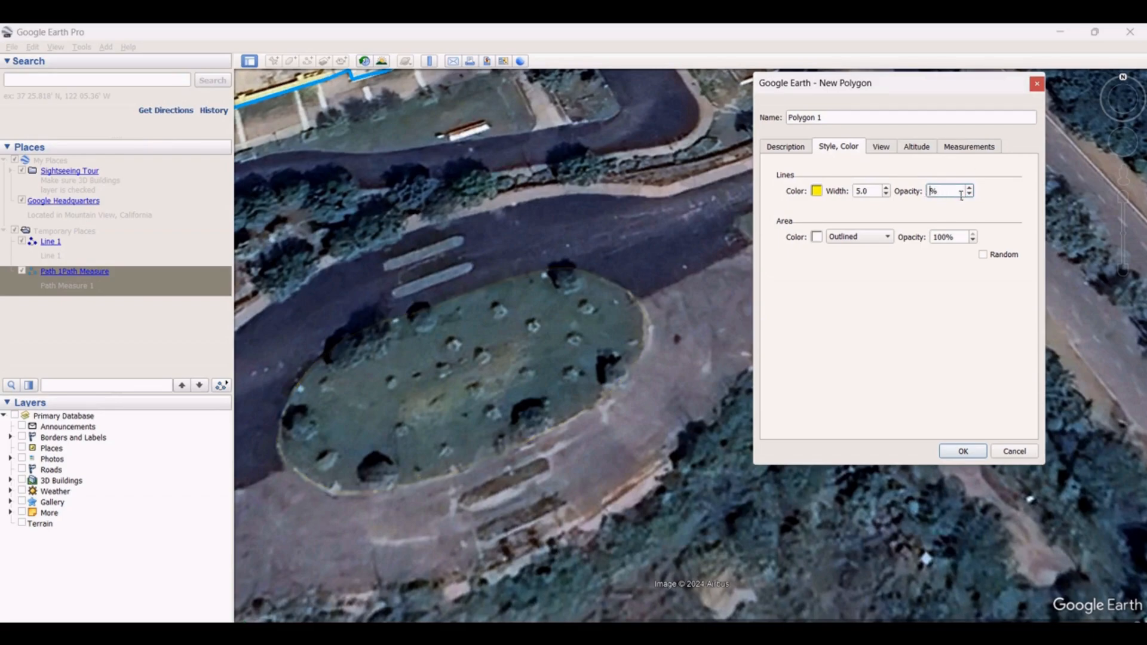
pyautogui.write('100')
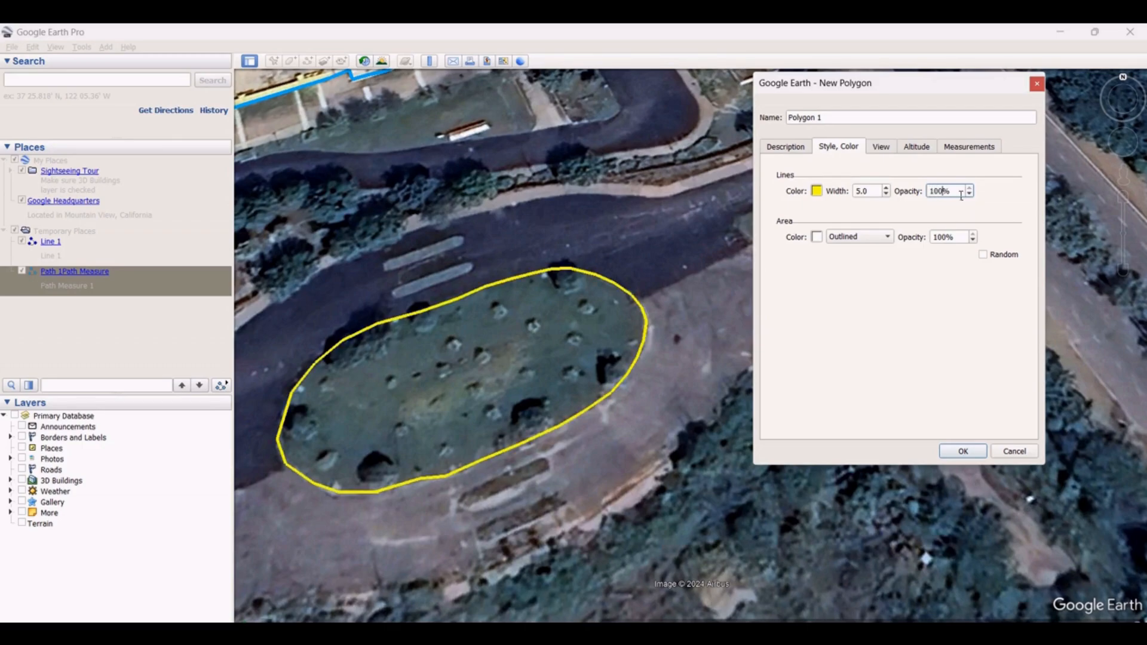
# Make the polygon area Filled+Outlined with a cyan #00ffff fill colour
pyautogui.click(887, 238)
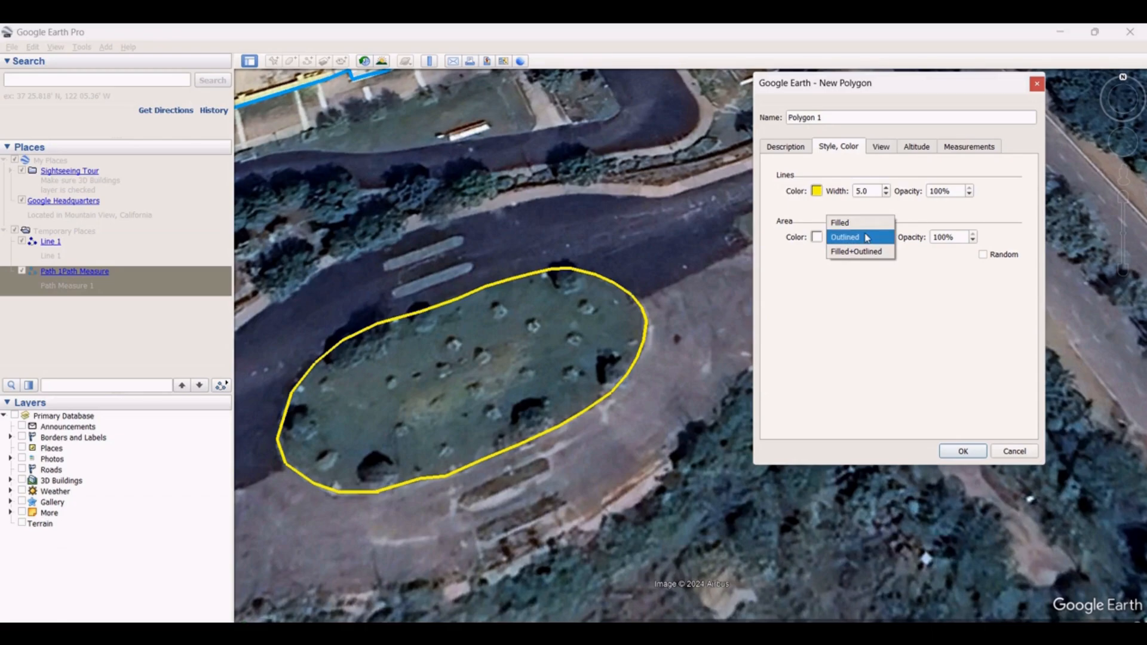
pyautogui.click(851, 252)
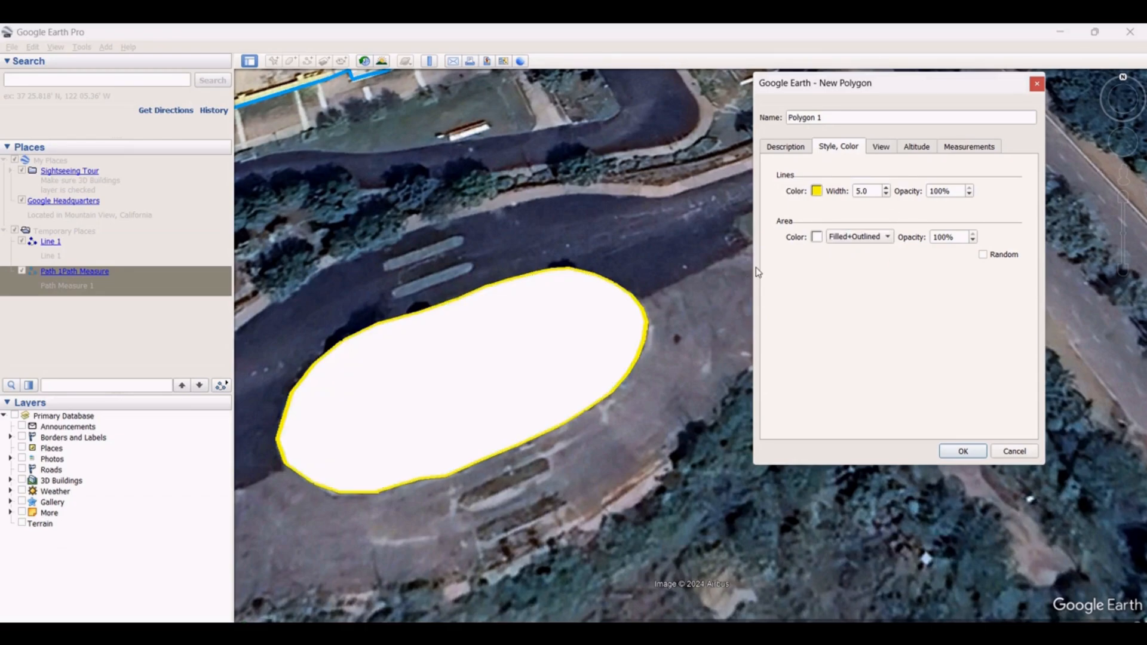
pyautogui.click(816, 236)
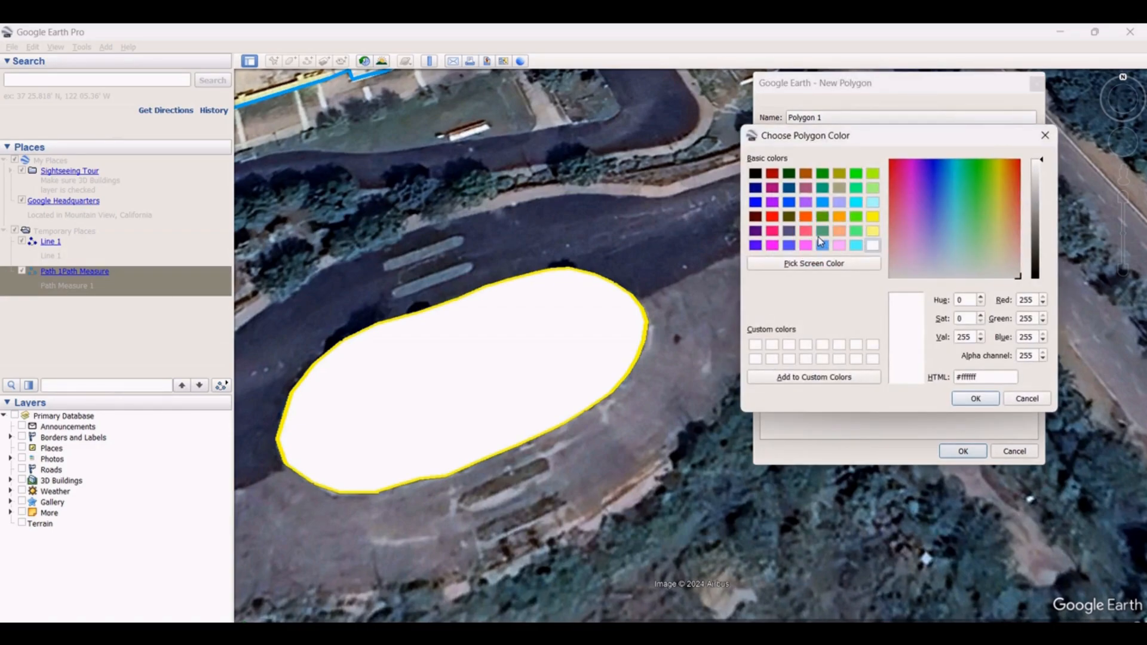
pyautogui.click(856, 203)
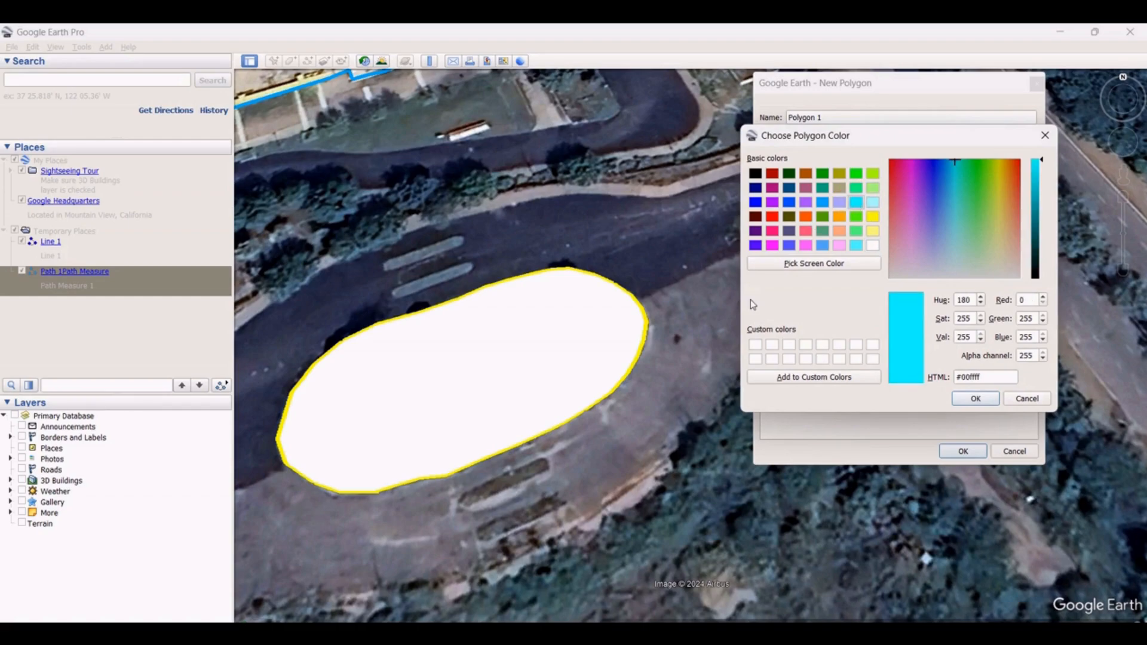
pyautogui.click(973, 398)
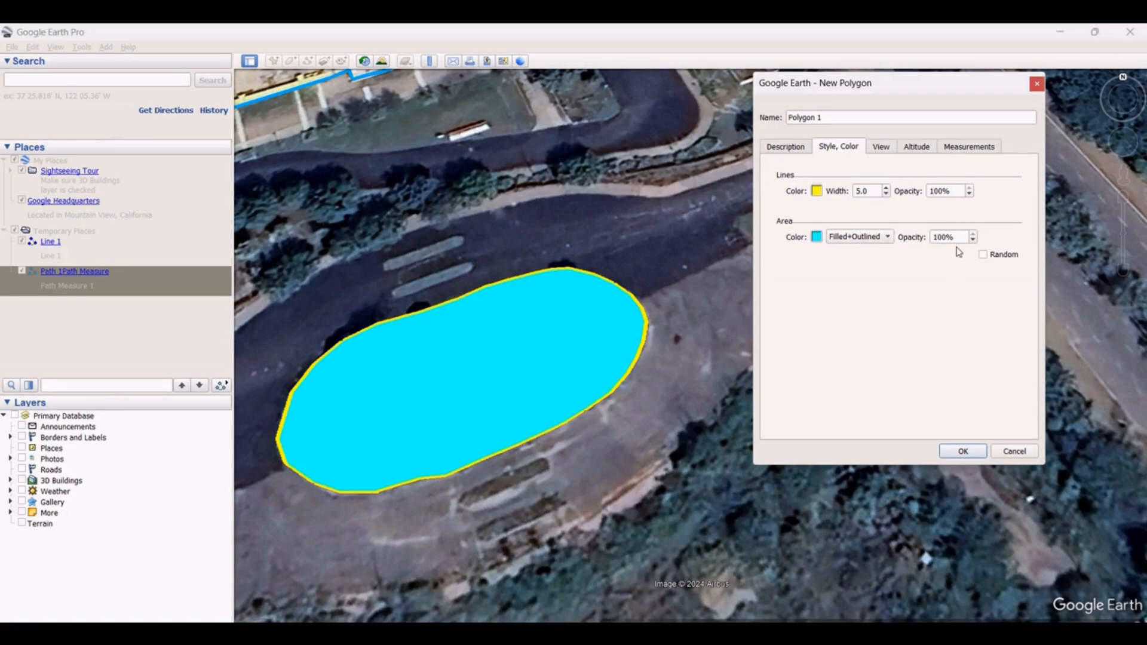
# Set the fill opacity to 50% and confirm the styled polygon
pyautogui.moveTo(964, 237); pyautogui.dragTo(922, 238)
pyautogui.write('30')
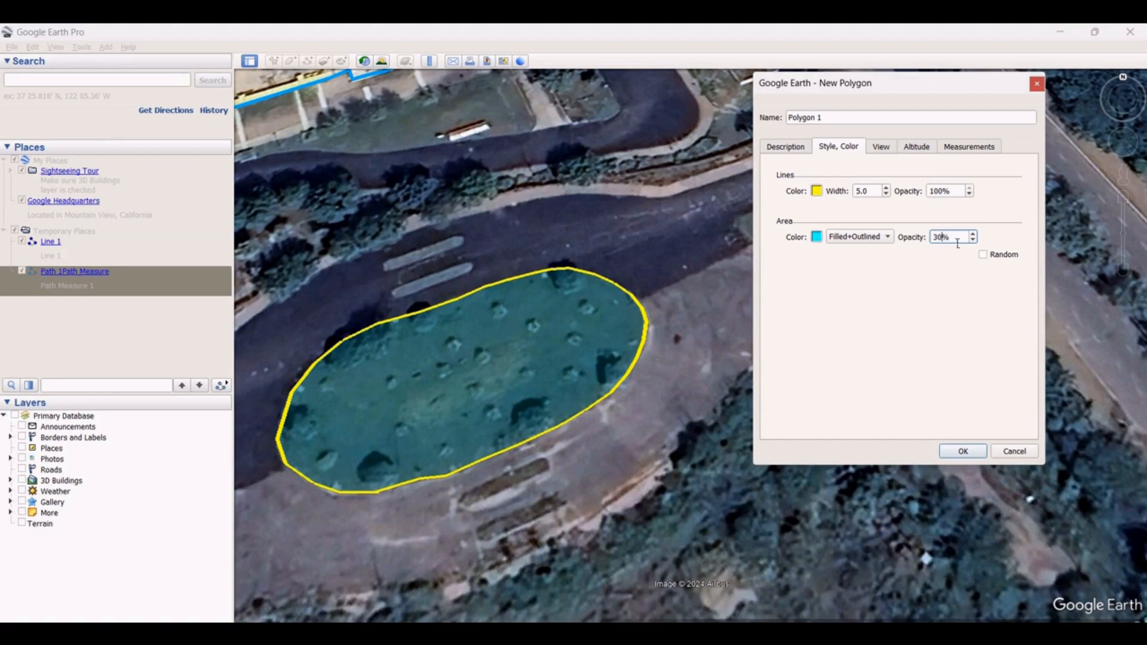
pyautogui.moveTo(957, 244); pyautogui.dragTo(889, 239)
pyautogui.write('50')
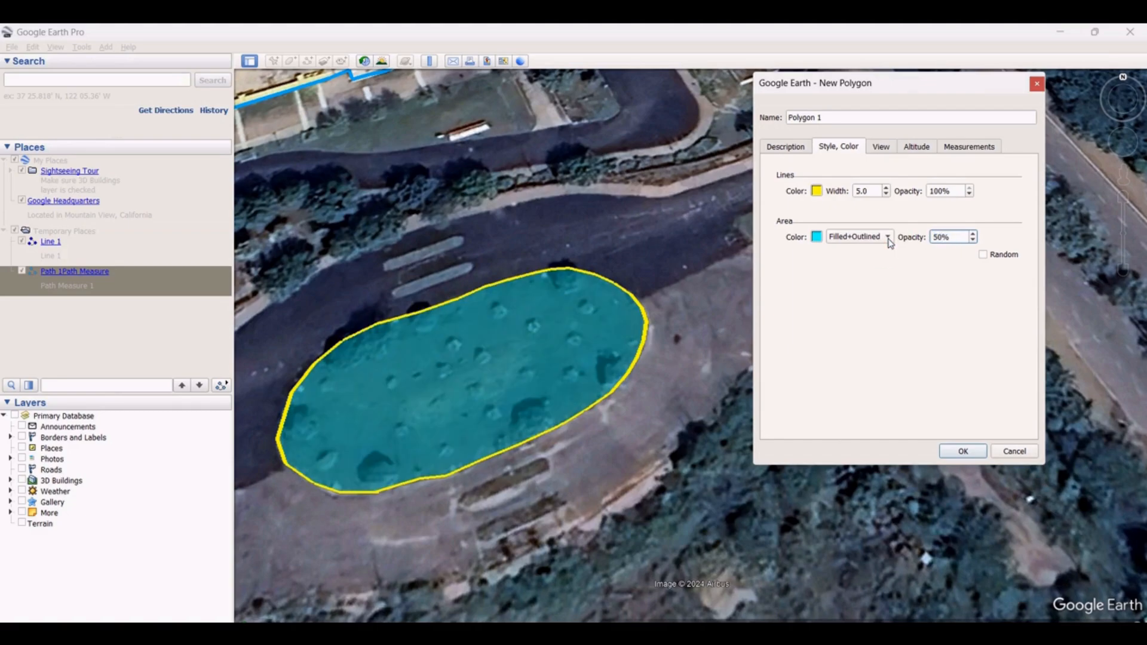
pyautogui.press('Return')
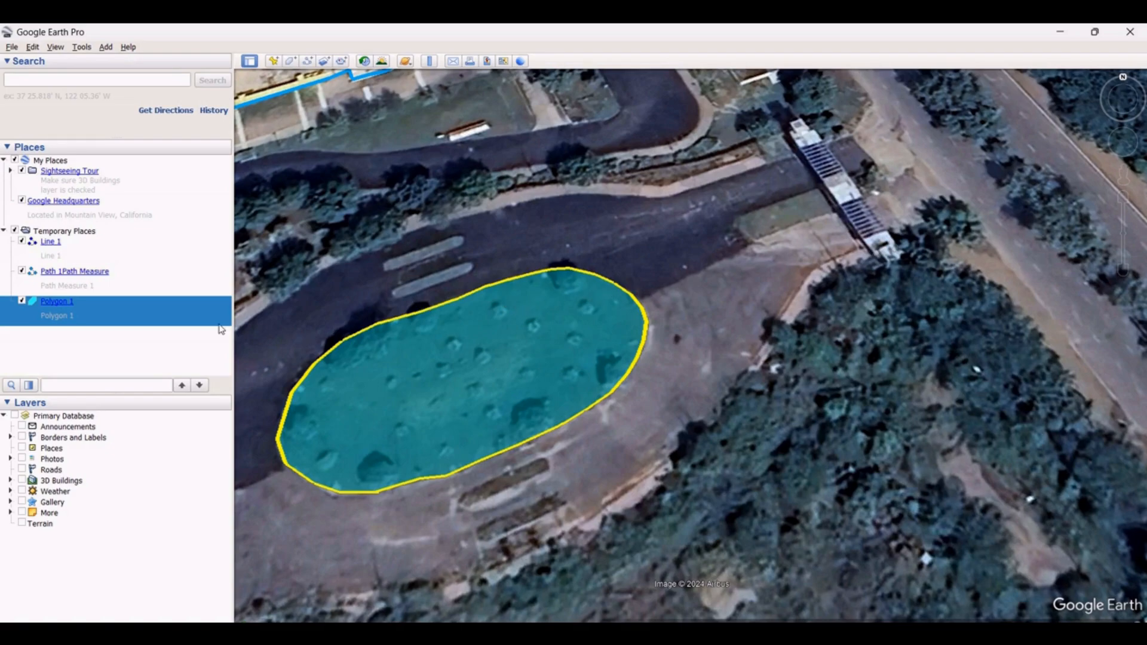
# Open Polygon 1's properties and view its measurements
pyautogui.rightClick(68, 310)
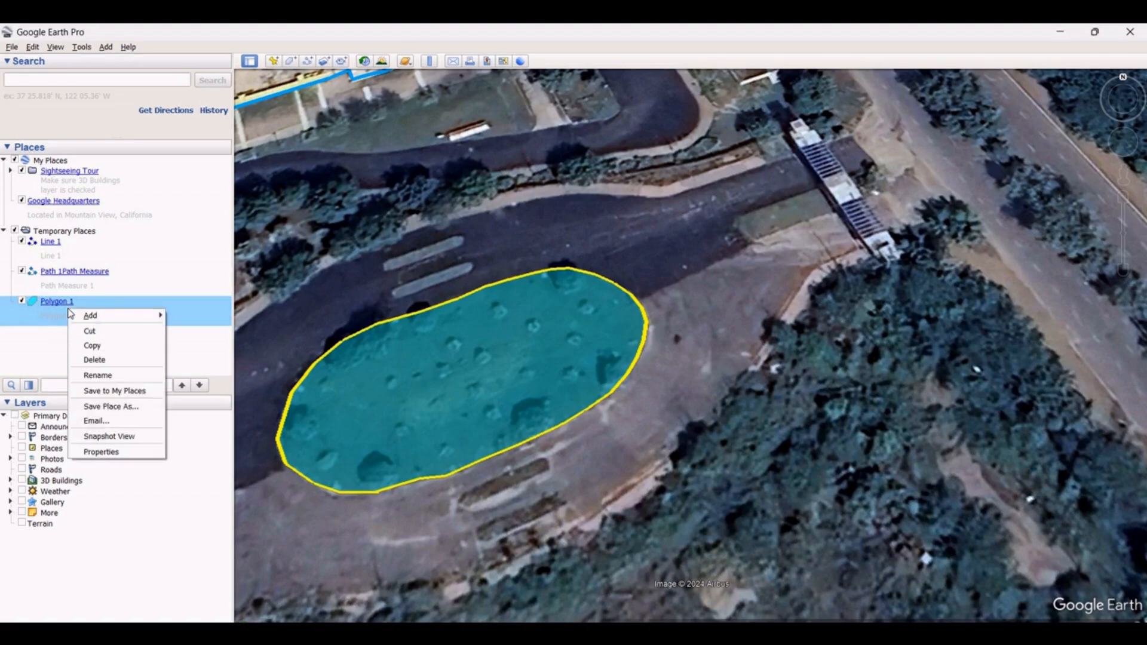
pyautogui.click(113, 451)
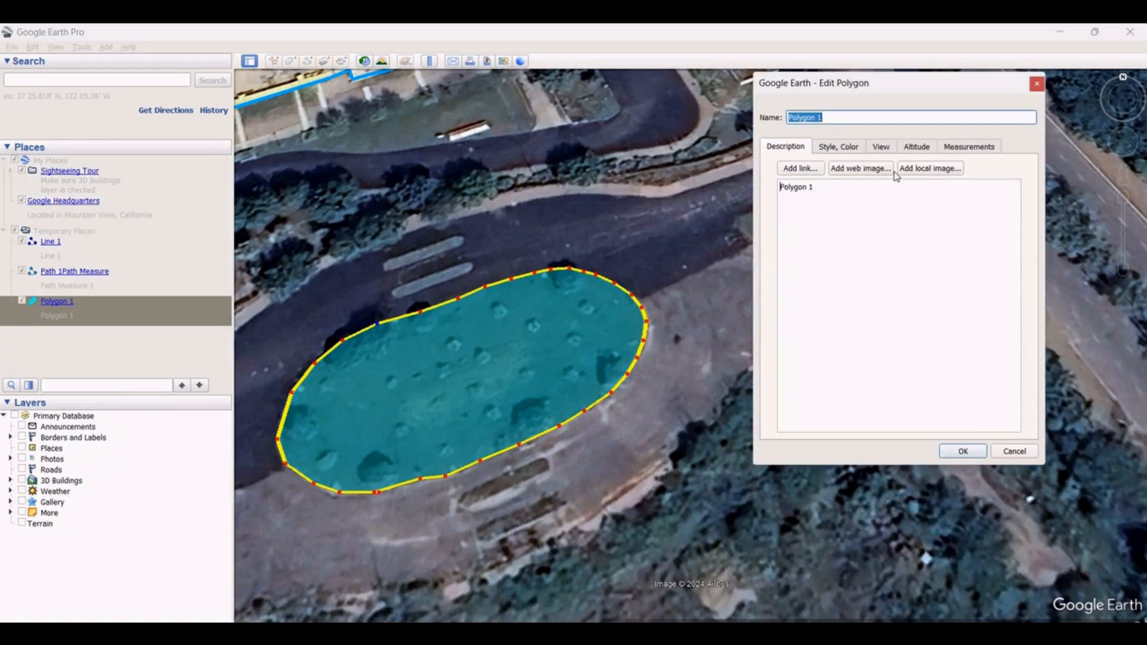
pyautogui.click(979, 147)
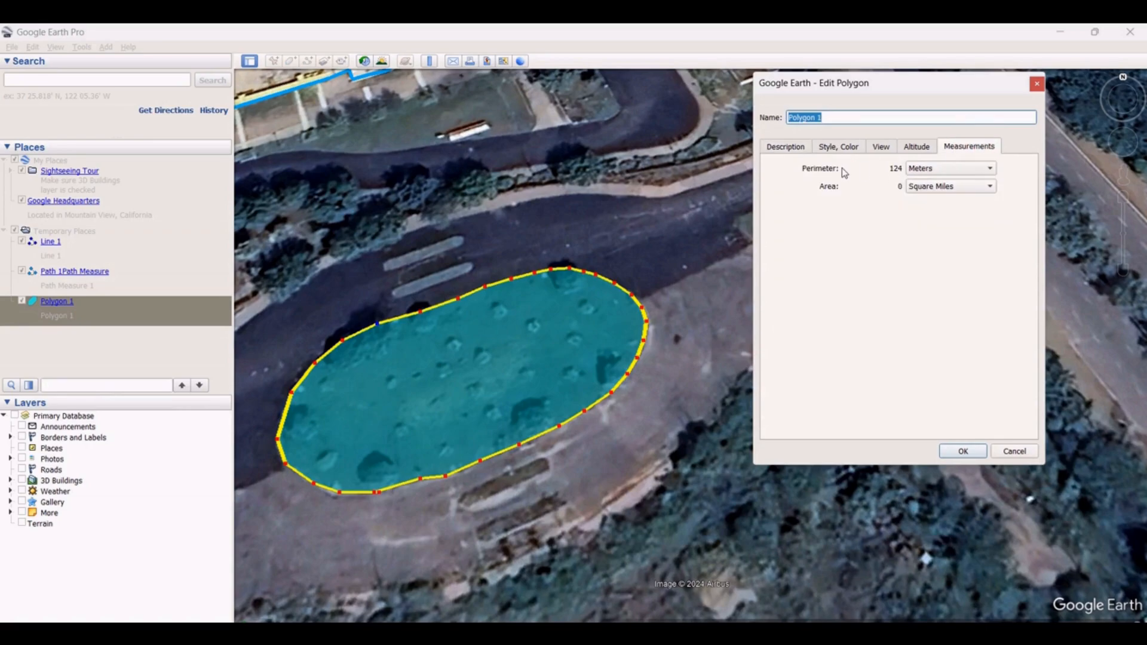
# Switch the polygon's perimeter units to Kilometers and its area units to Square Kilometers
pyautogui.click(942, 174)
pyautogui.click(938, 185)
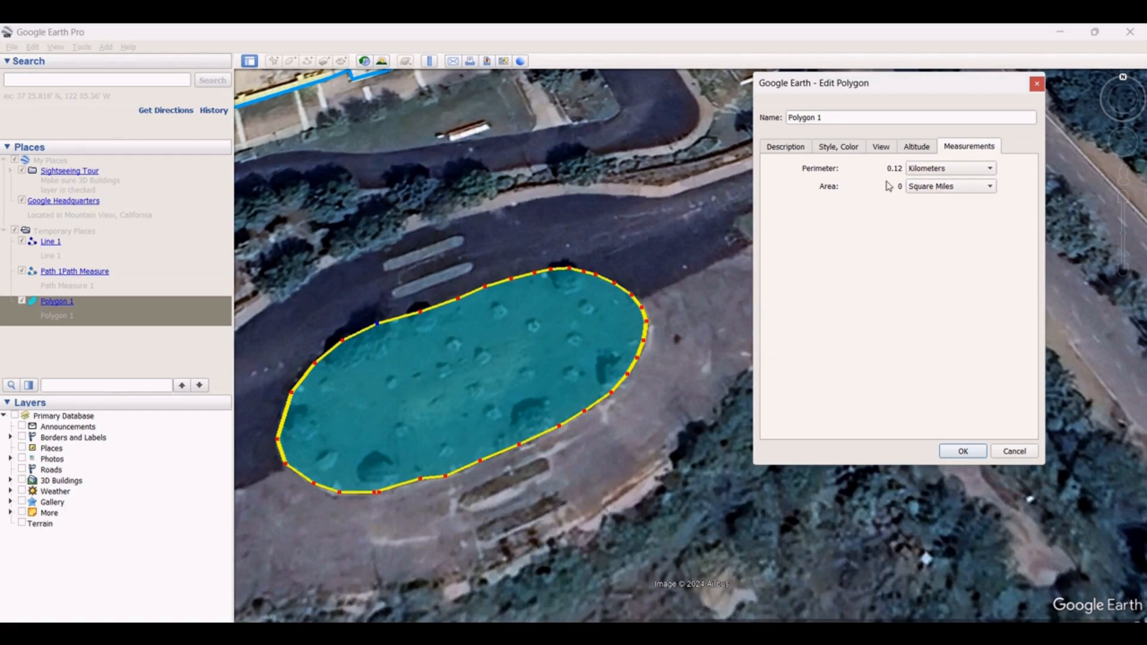
pyautogui.click(954, 190)
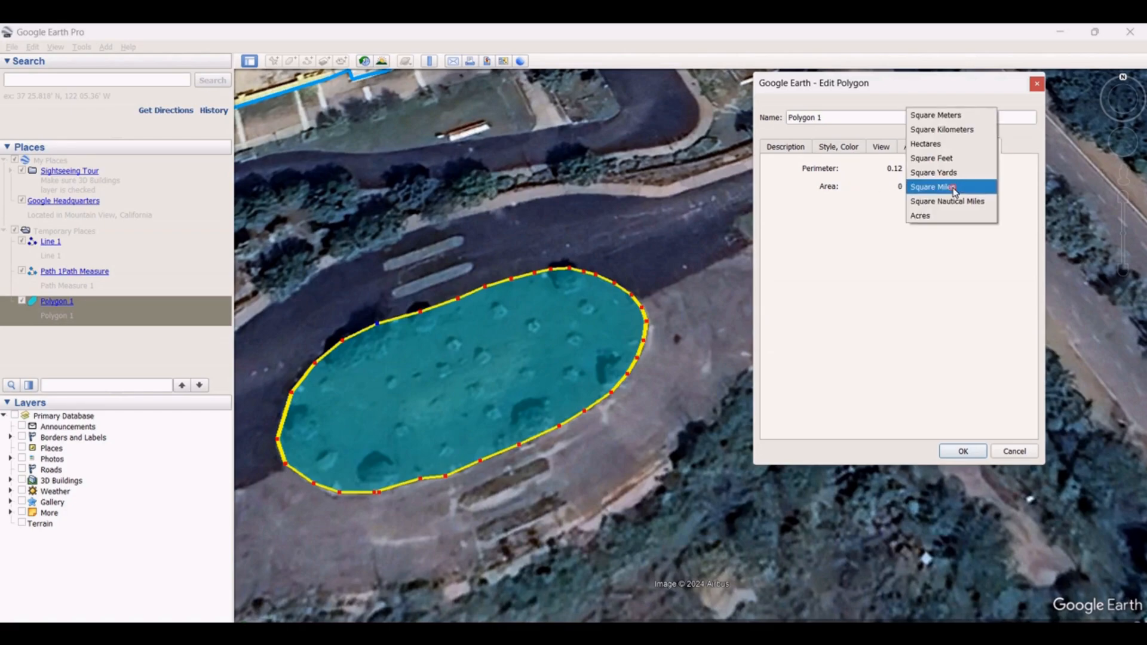
pyautogui.click(963, 132)
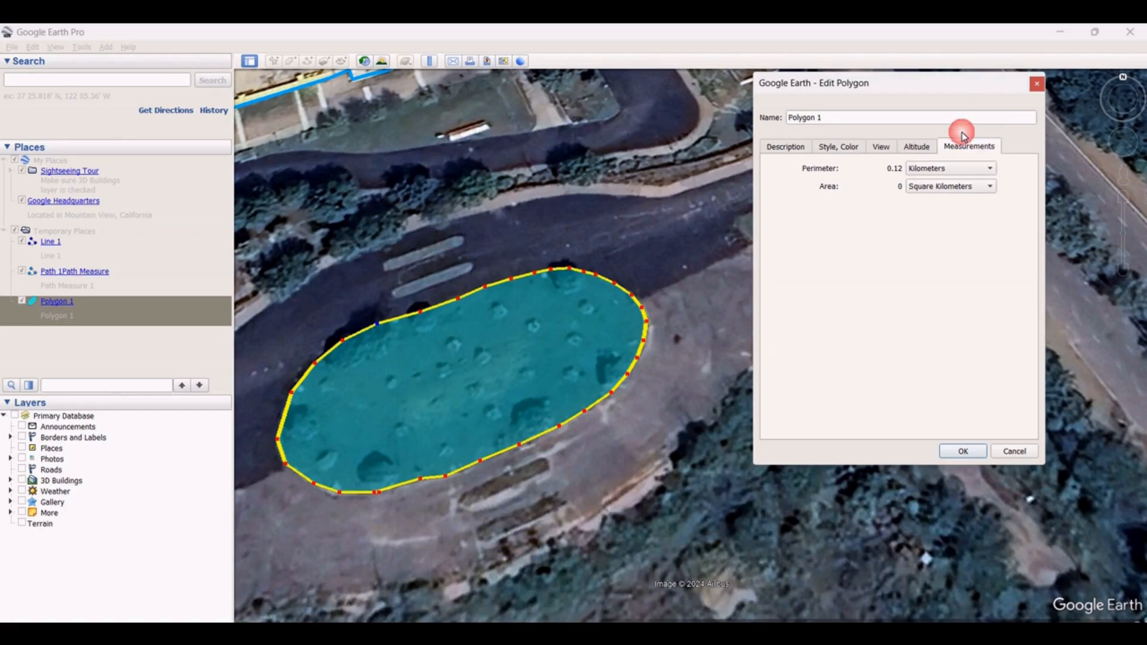
# Show the polygon's area in Hectares and its perimeter in Yards
pyautogui.click(942, 192)
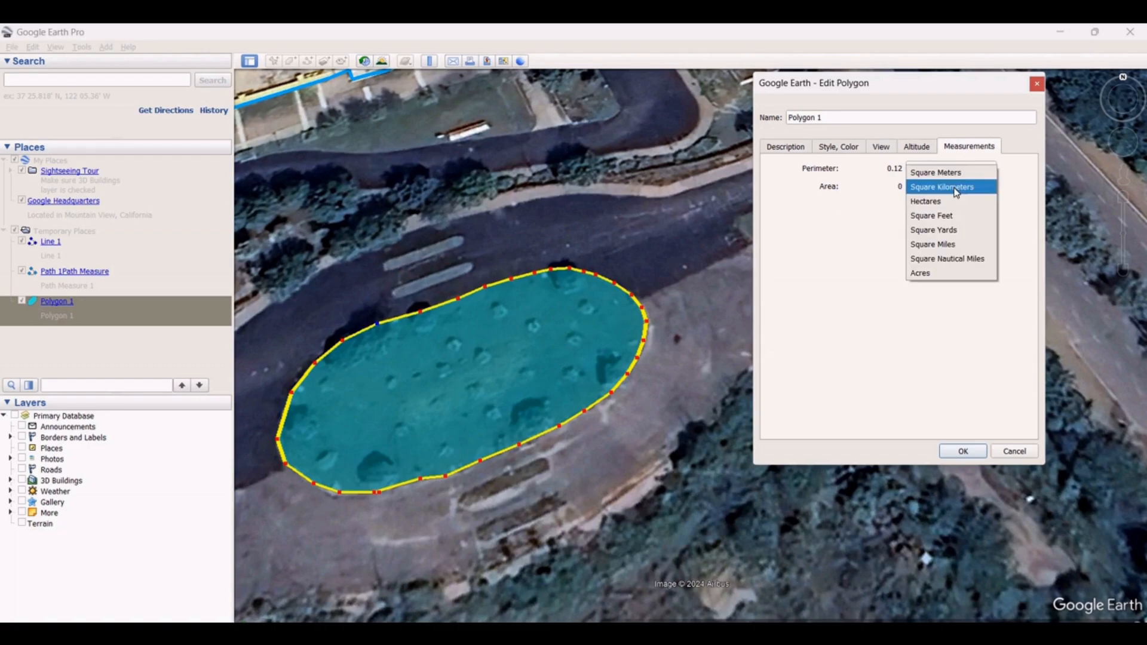
pyautogui.click(938, 201)
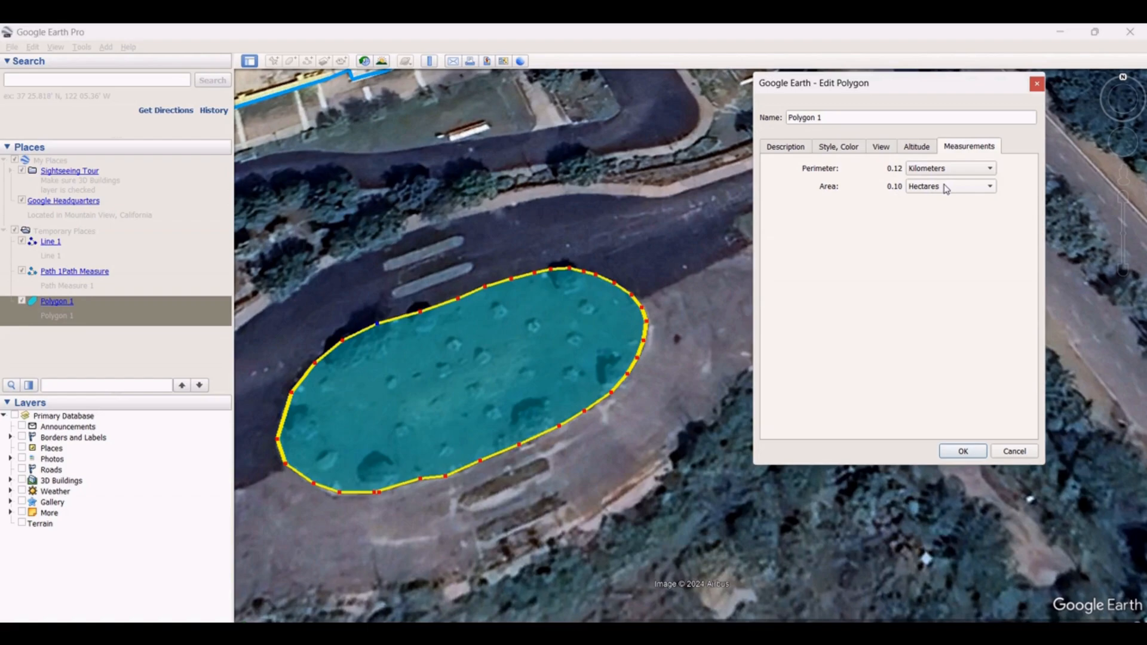
pyautogui.click(962, 169)
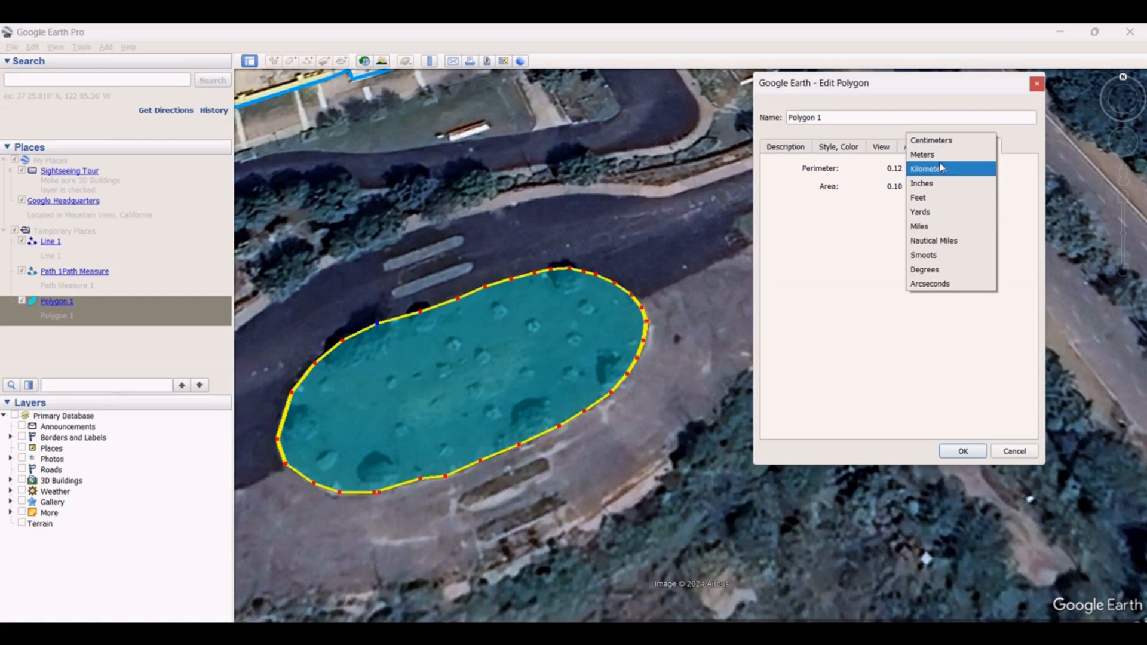
pyautogui.click(930, 210)
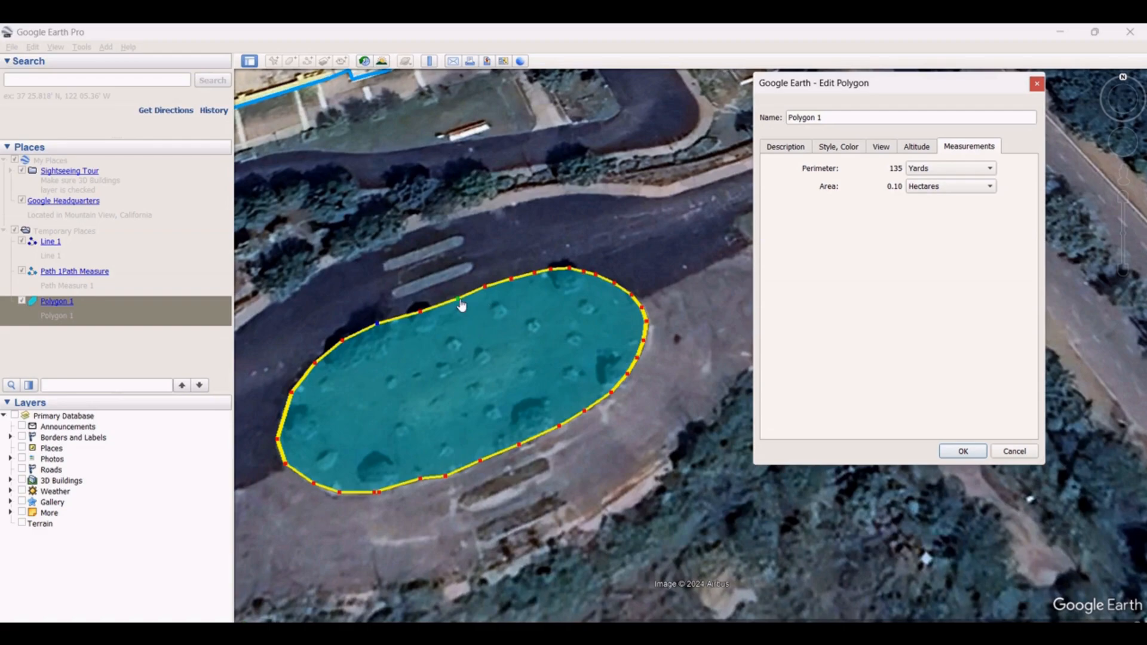
# Adjust the vertices on the polygon's upper edge and confirm the polygon's properties
pyautogui.moveTo(458, 298); pyautogui.dragTo(419, 307)
pyautogui.click(422, 313)
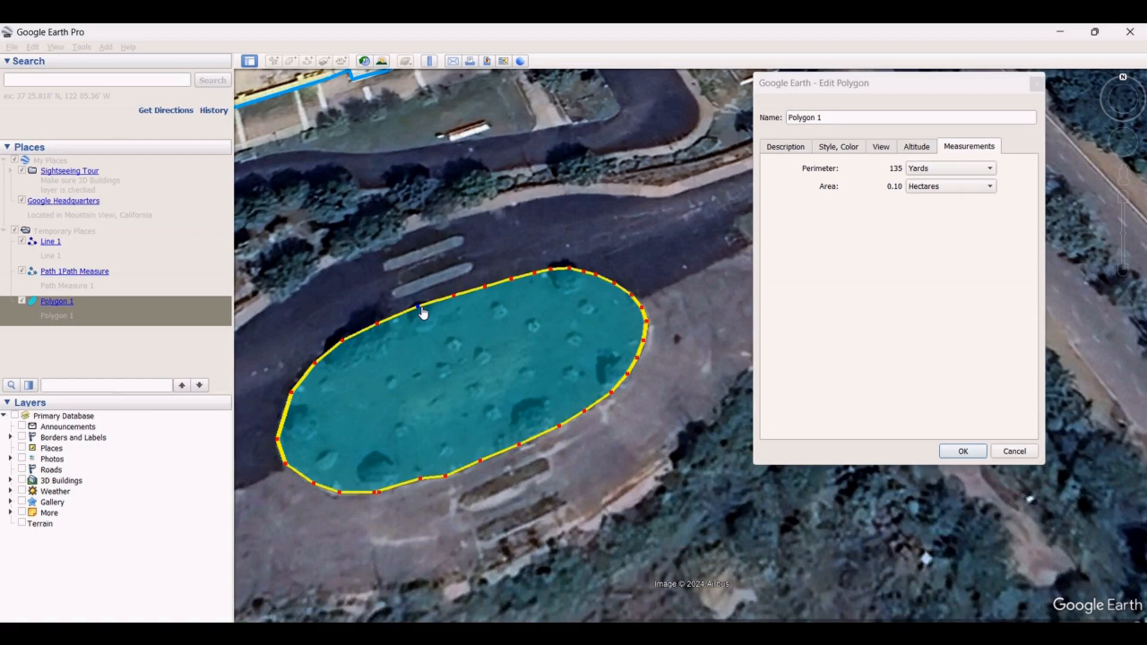
pyautogui.moveTo(486, 288); pyautogui.dragTo(488, 289)
pyautogui.click(963, 452)
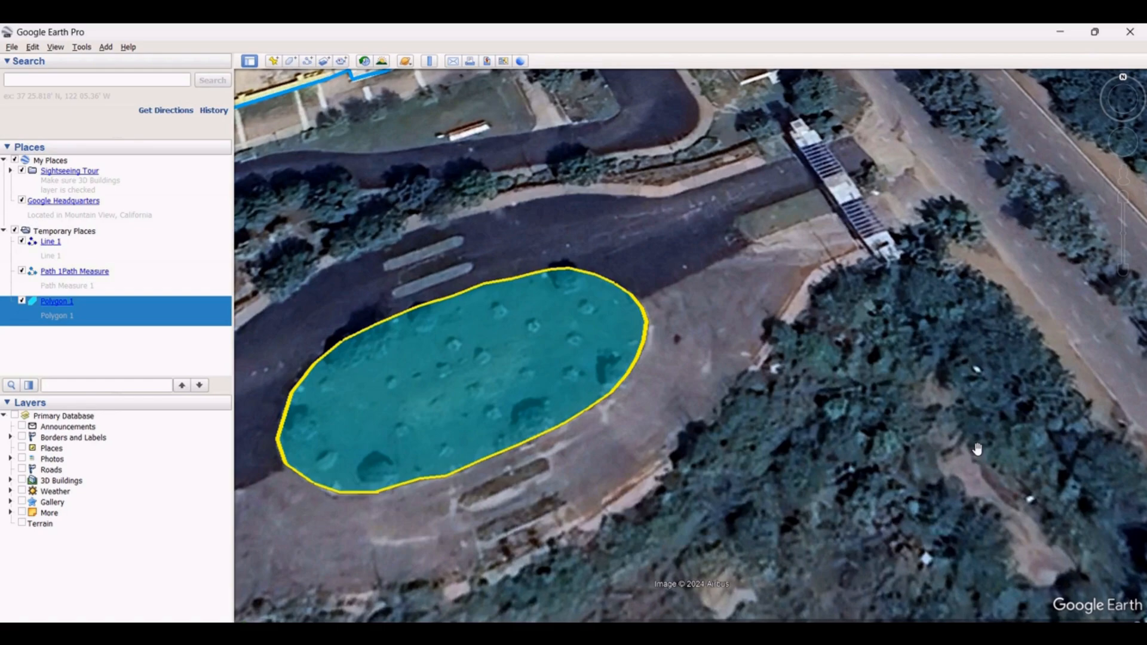
# Open the Ruler's Circle tool and drag a radius outward from the roundabout's centre
pyautogui.click(430, 61)
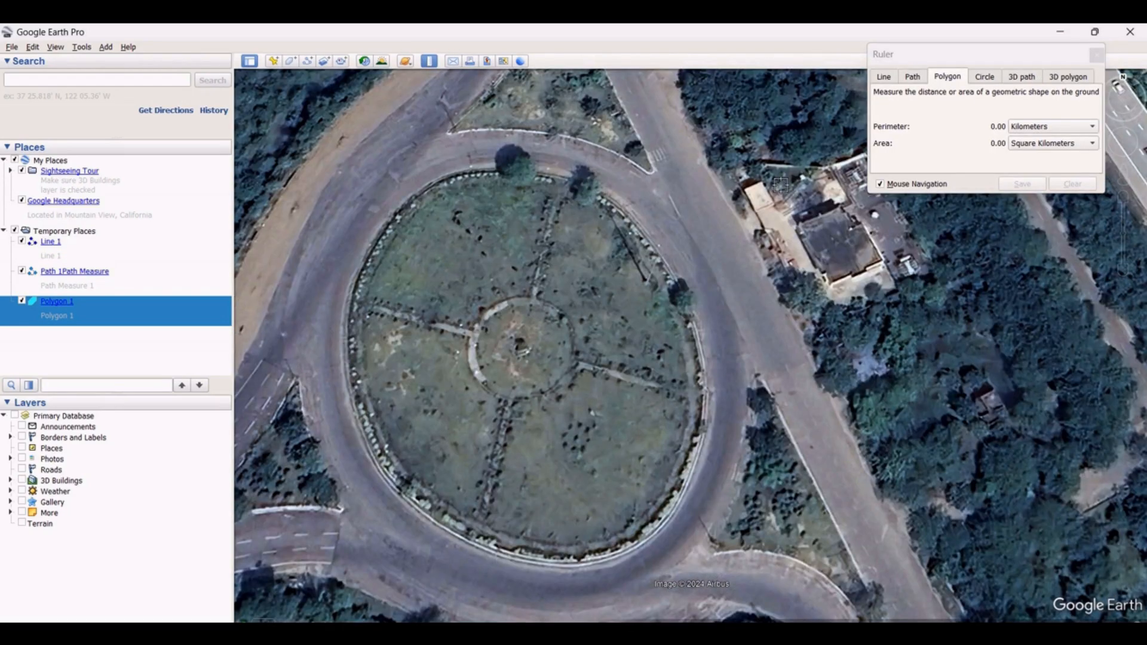
pyautogui.click(983, 78)
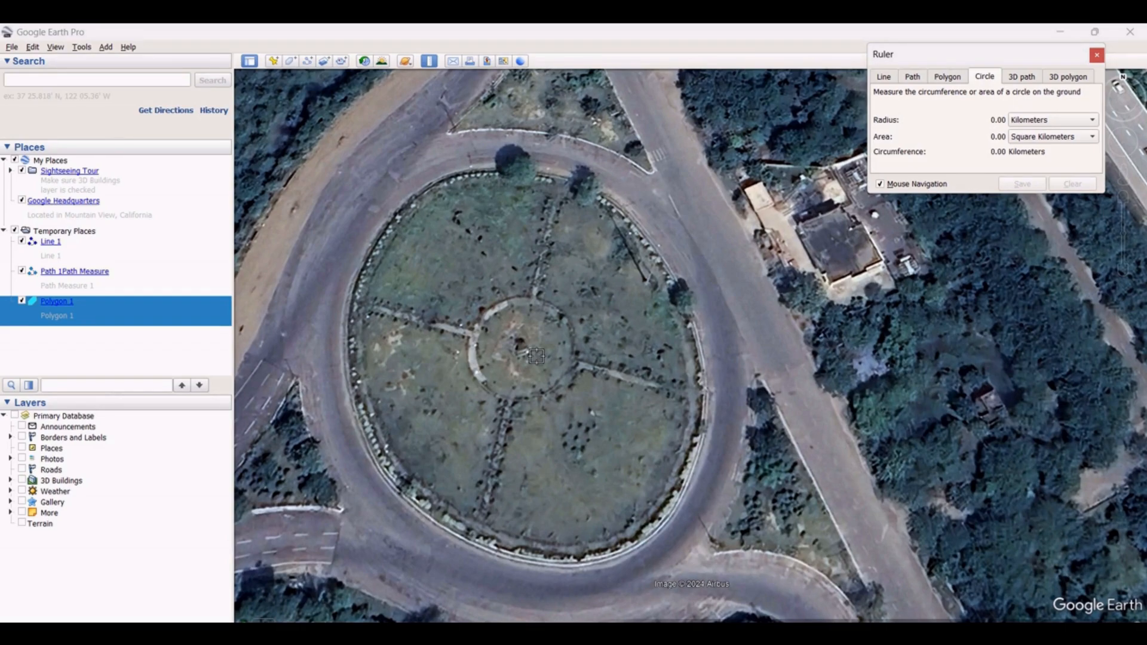
pyautogui.moveTo(529, 348); pyautogui.dragTo(556, 399)
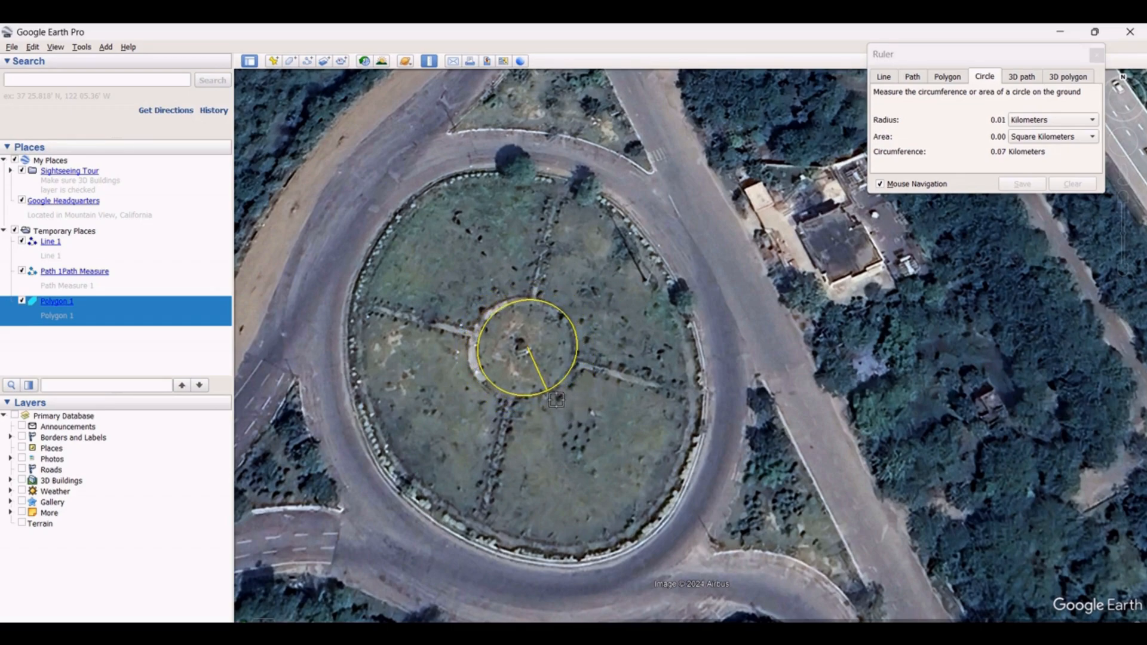
pyautogui.moveTo(556, 399); pyautogui.dragTo(975, 143)
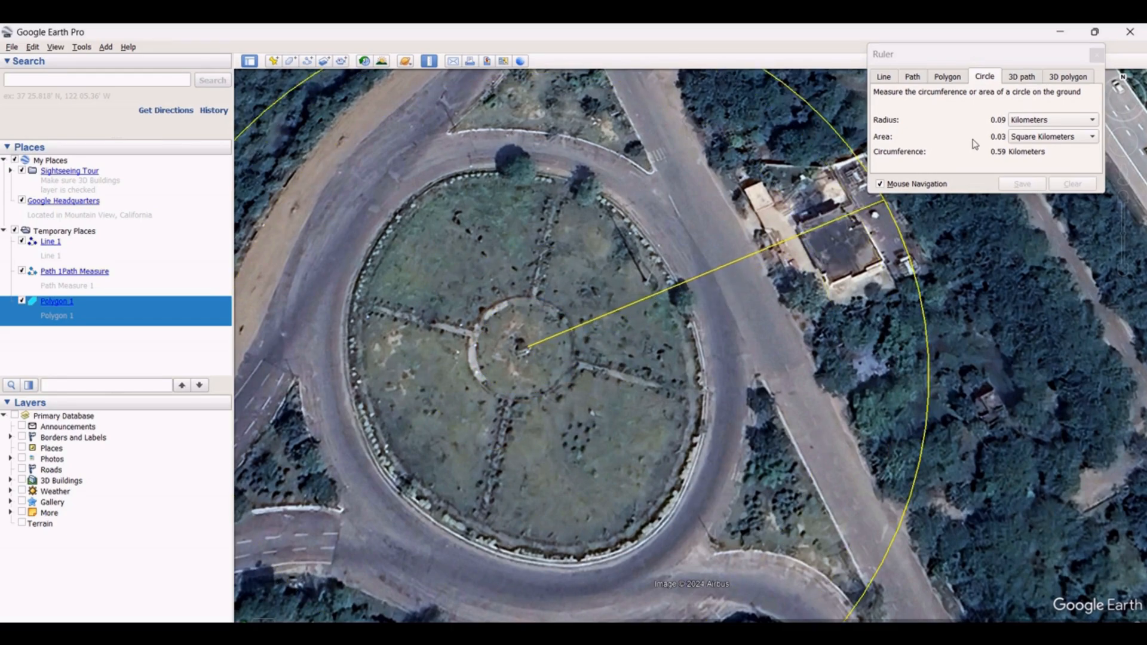
# Set the circle's radius units to Meters and its area units to Square Meters
pyautogui.click(1055, 122)
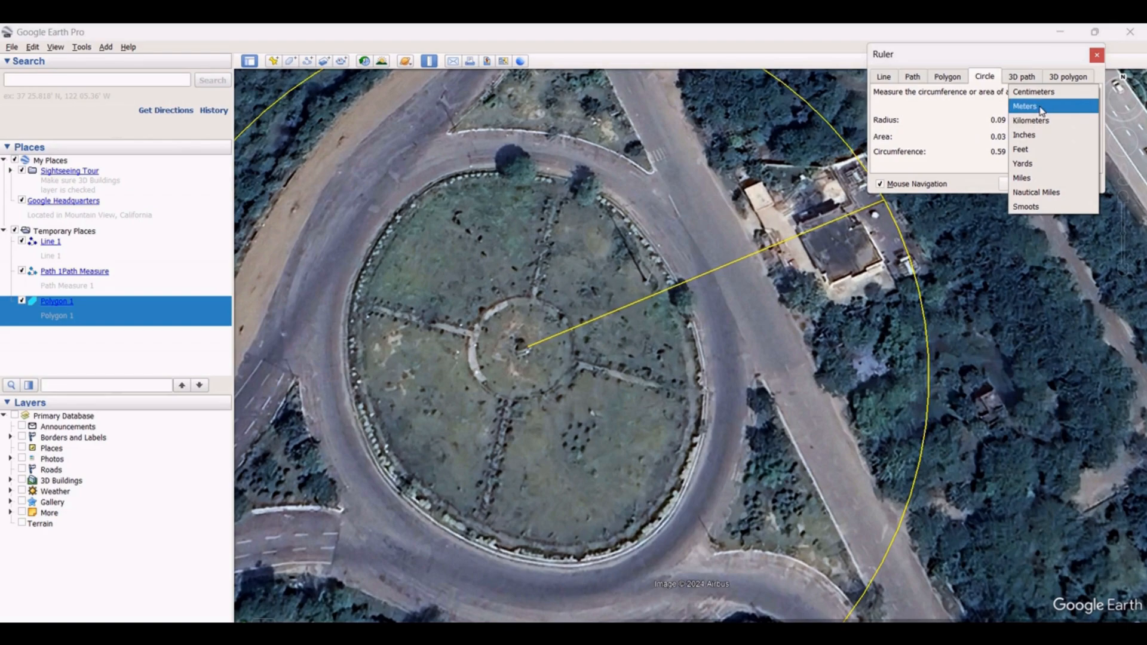
pyautogui.click(1043, 108)
pyautogui.click(1039, 139)
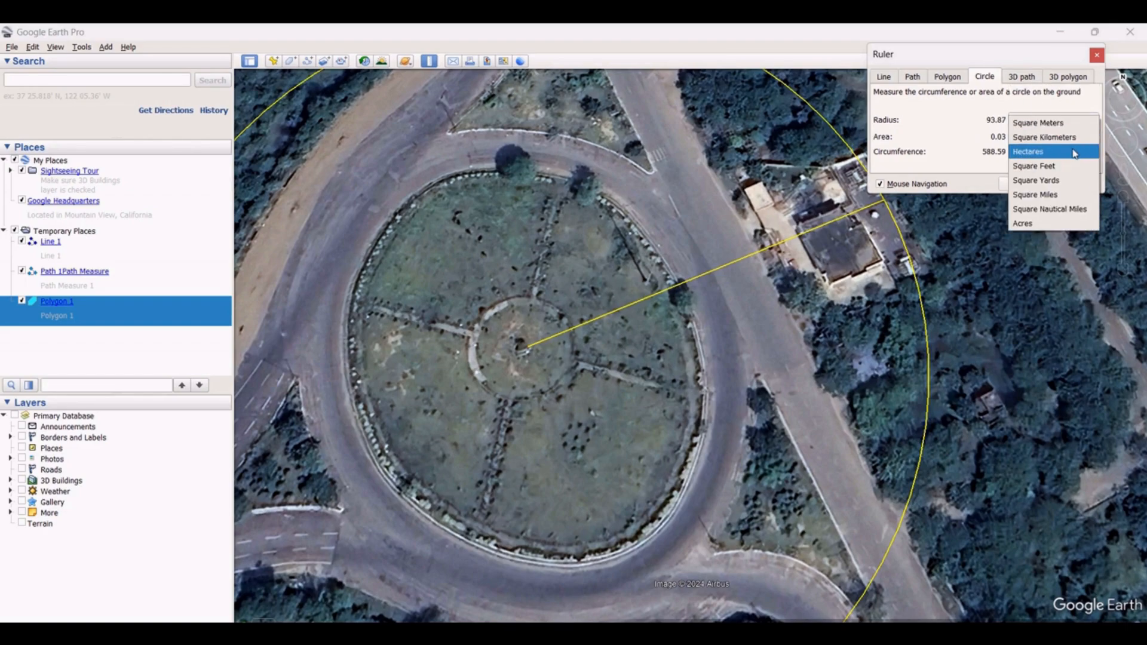
pyautogui.click(1059, 123)
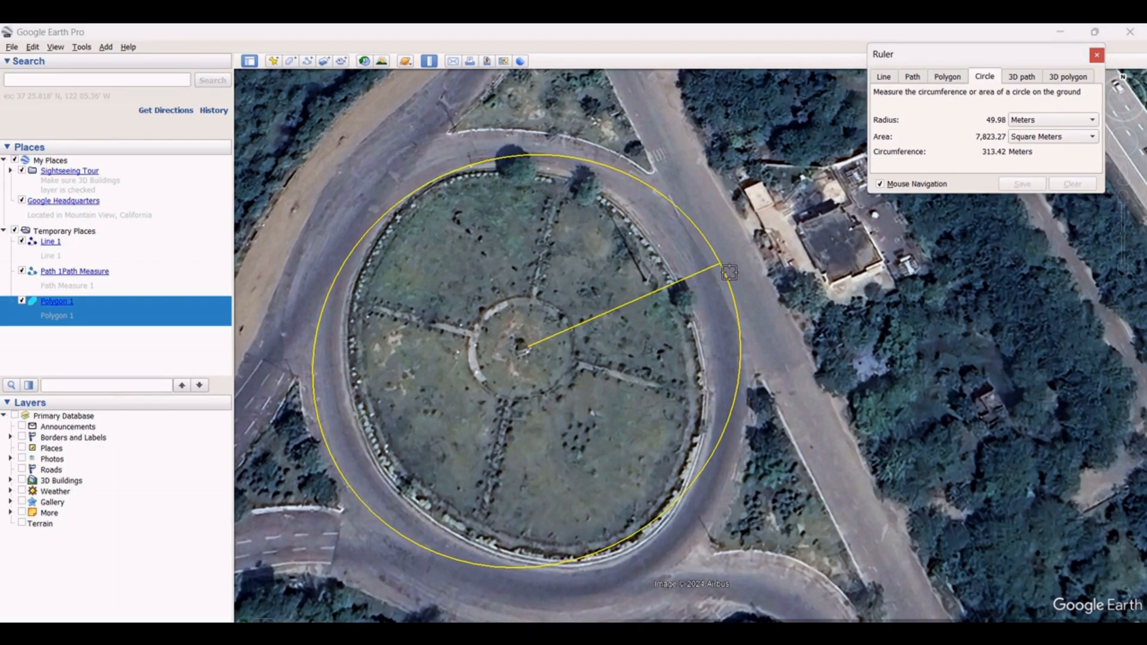
# Fix the circle's radius at about 50 m on the roundabout's outer edge and save the measurement
pyautogui.click(727, 272)
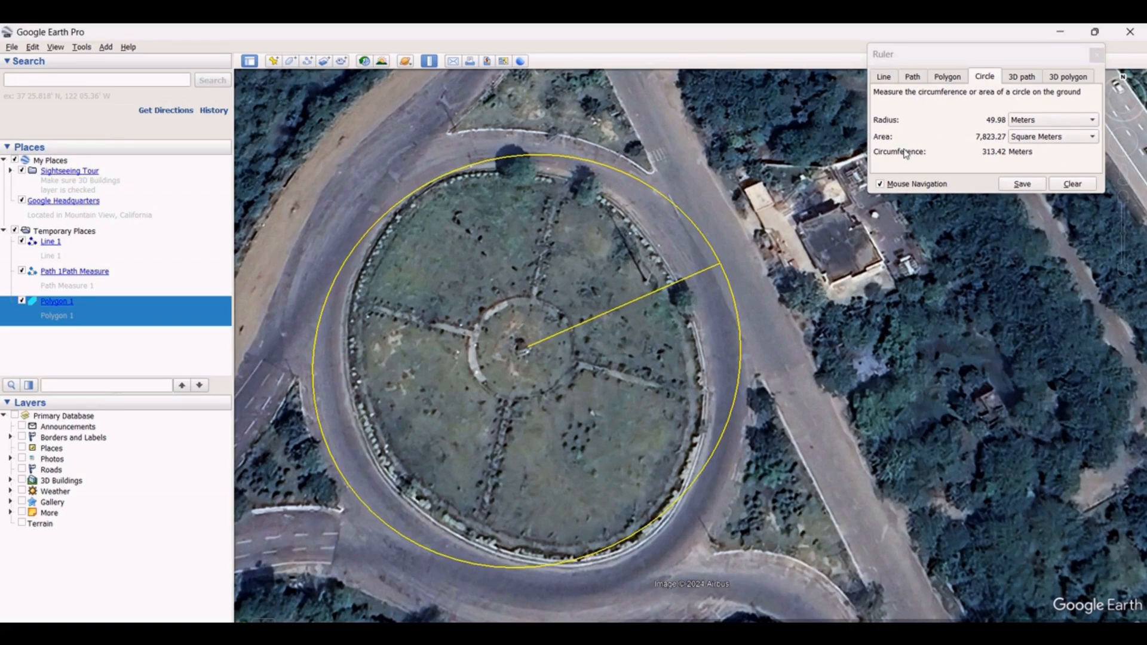
pyautogui.click(1023, 184)
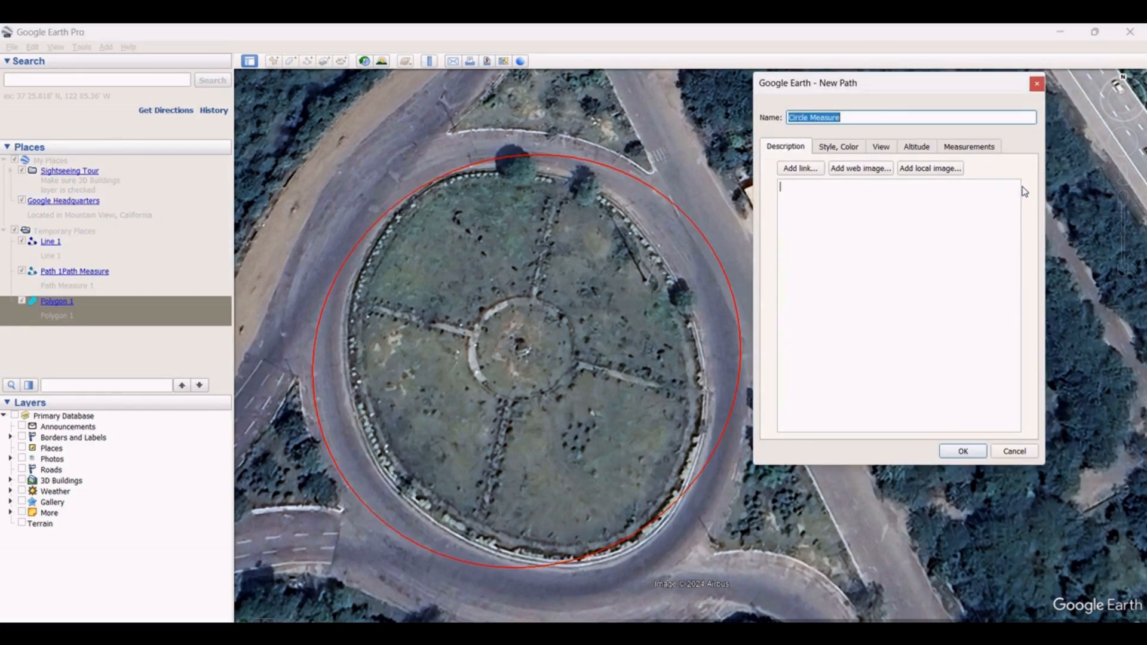
# Rename the saved circle measurement as Circle 1
pyautogui.click(855, 117)
pyautogui.press('BackSpace')
pyautogui.press('BackSpace')
pyautogui.press('BackSpace')
pyautogui.press('BackSpace')
pyautogui.press('BackSpace')
pyautogui.press('BackSpace')
pyautogui.press('BackSpace')
pyautogui.write('1')
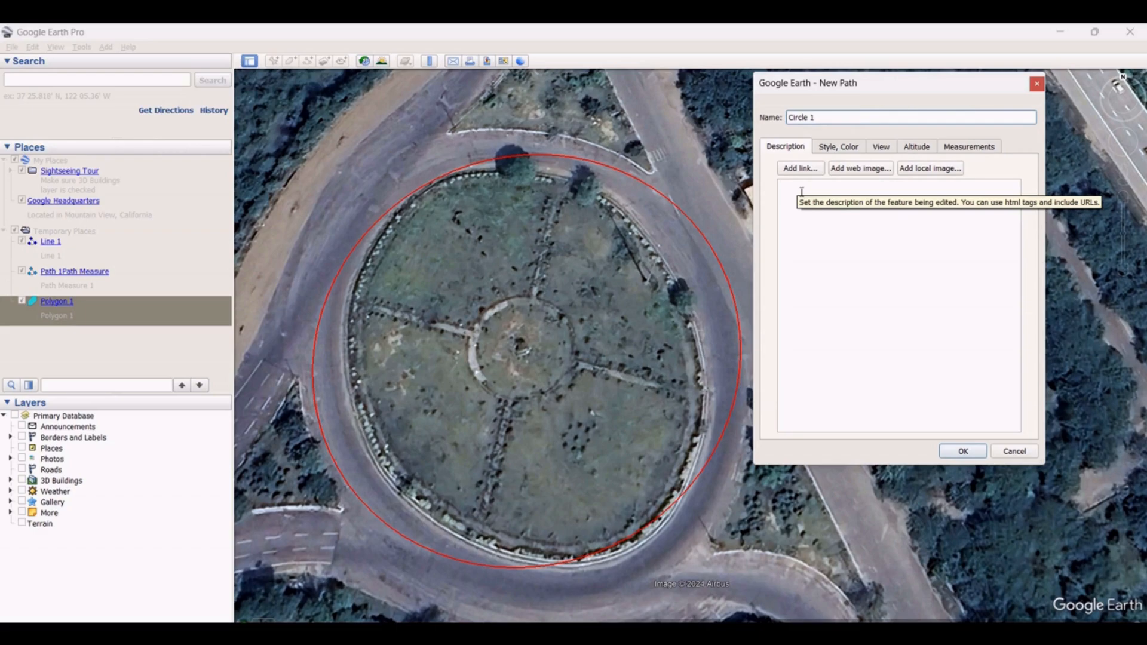
# Enter Circle as the circle's description
pyautogui.click(886, 190)
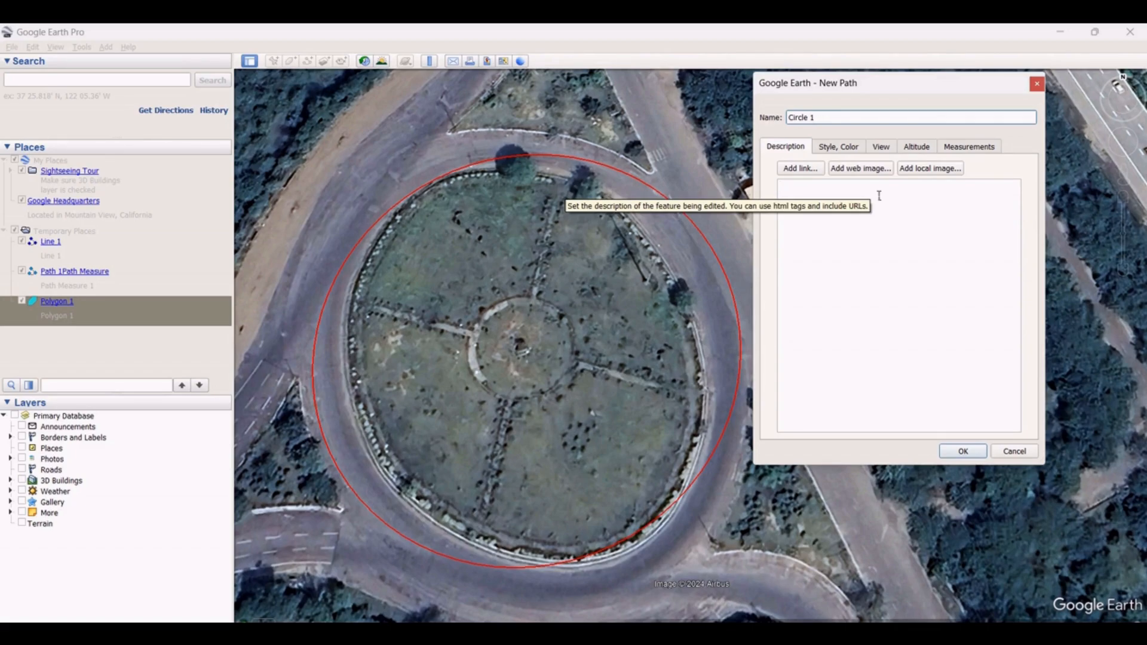
pyautogui.write('Circ')
pyautogui.press('BackSpace')
pyautogui.press('BackSpace')
pyautogui.press('BackSpace')
pyautogui.press('BackSpace')
pyautogui.press('BackSpace')
pyautogui.write('1')
pyautogui.click(801, 200)
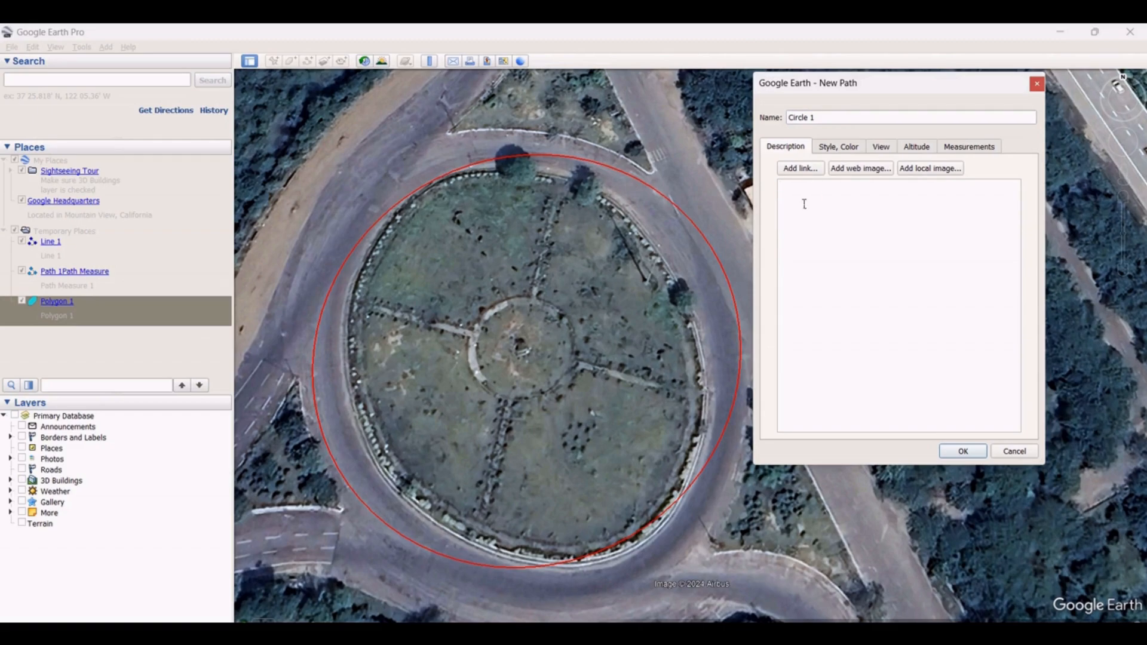
pyautogui.write('Circle')
# Set the circle's line colour to blue #0000ff
pyautogui.click(850, 150)
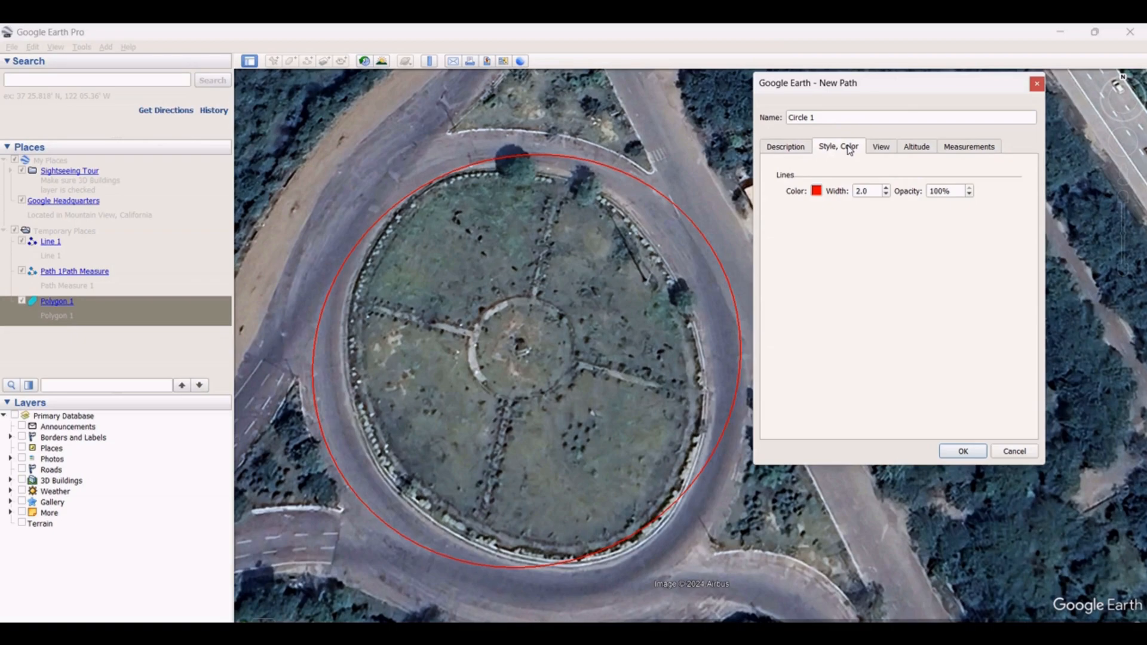
pyautogui.click(817, 191)
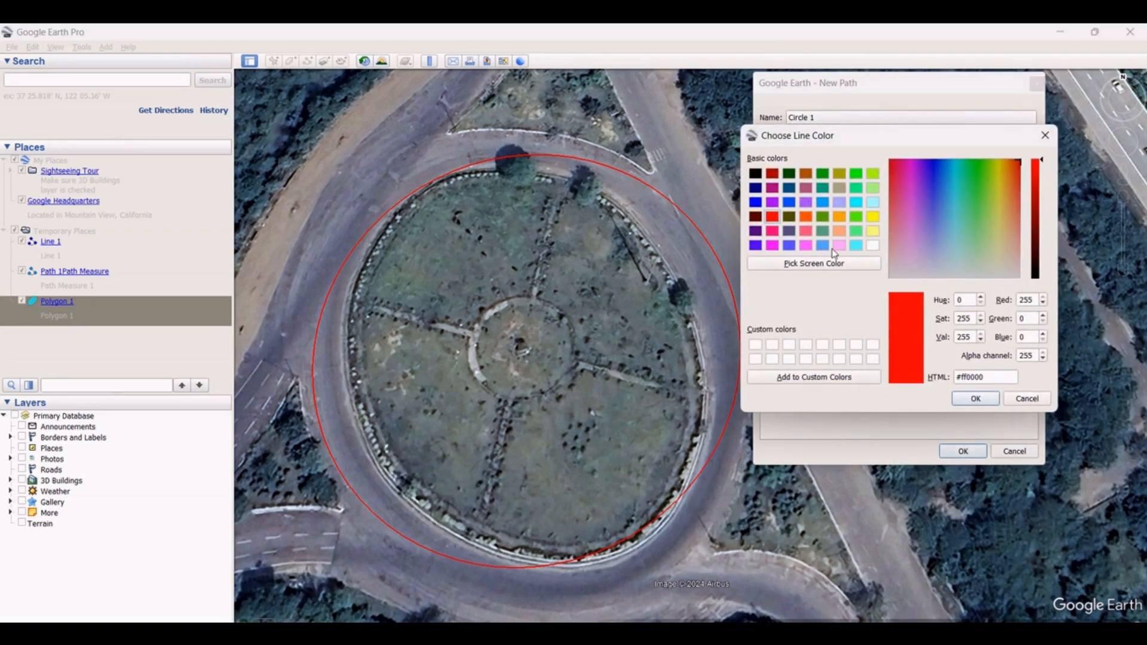
pyautogui.click(756, 203)
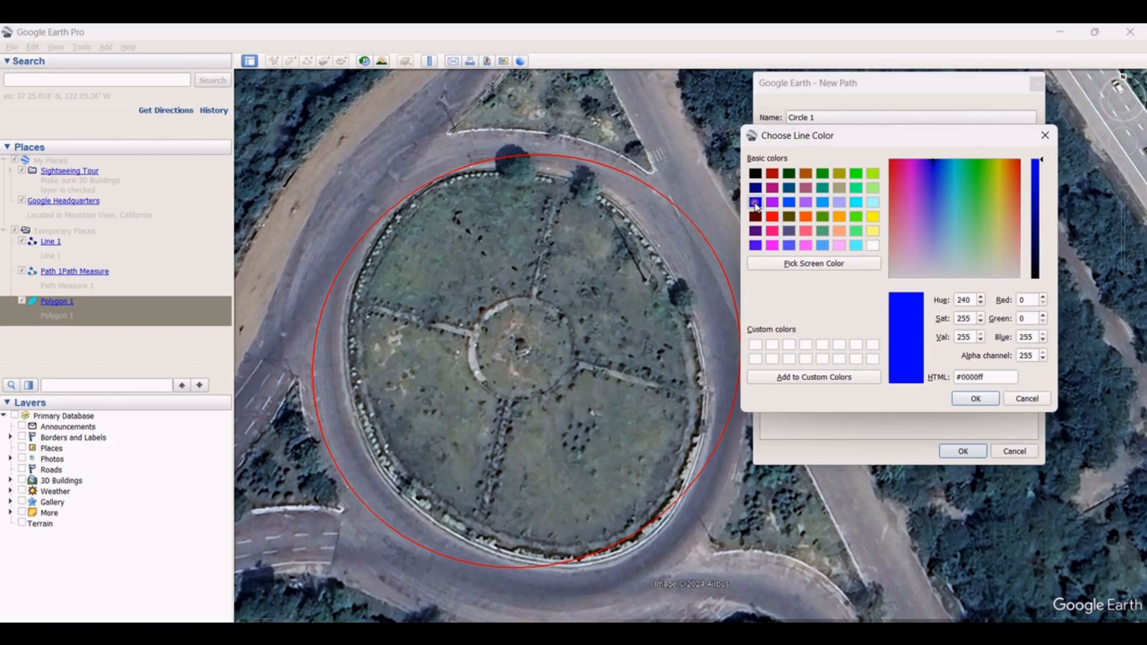
pyautogui.click(972, 399)
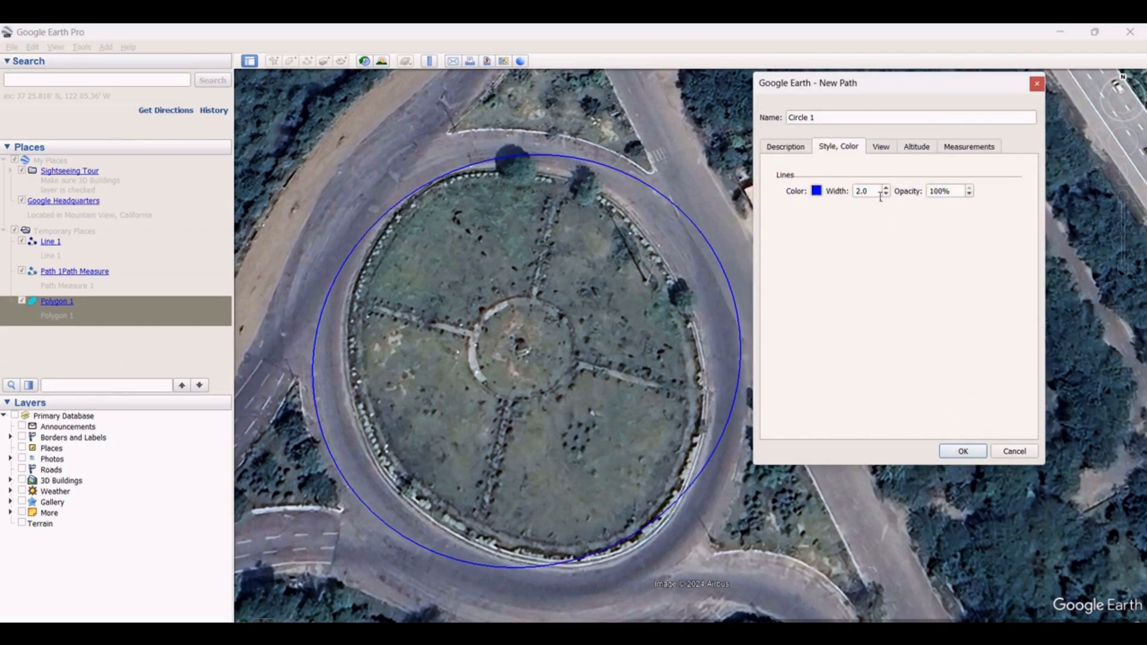
# Set the circle's line width to 6 and its opacity to 50%
pyautogui.moveTo(874, 196); pyautogui.dragTo(849, 190)
pyautogui.write('6')
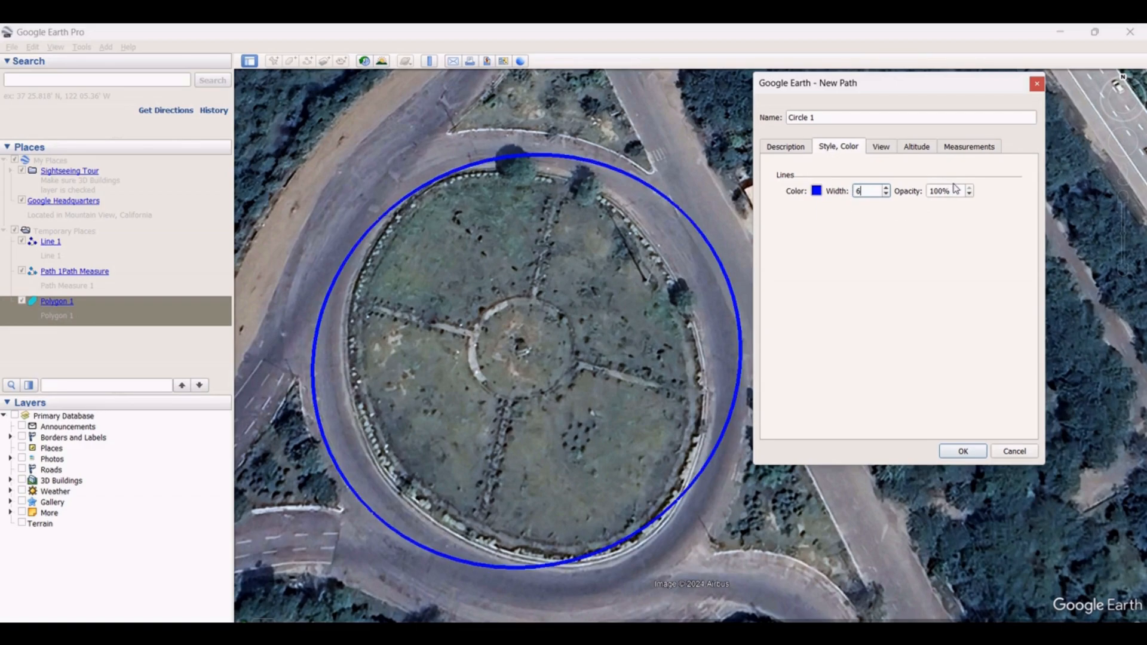
pyautogui.press('Tab')
pyautogui.click(844, 219)
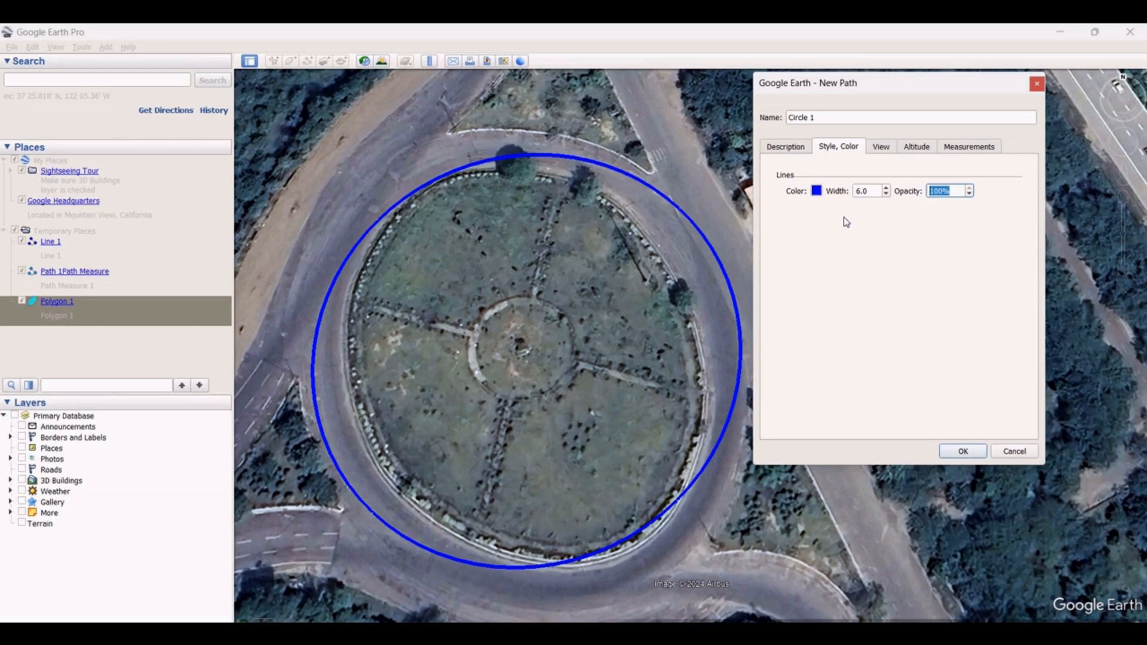
pyautogui.write('7')
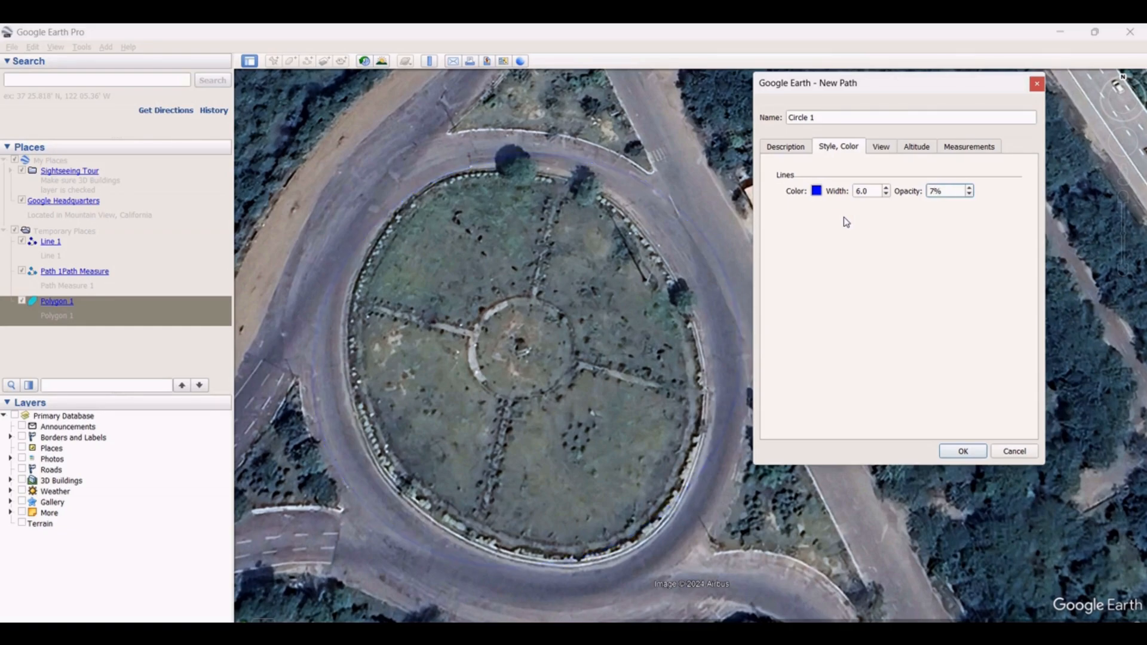
pyautogui.write('0')
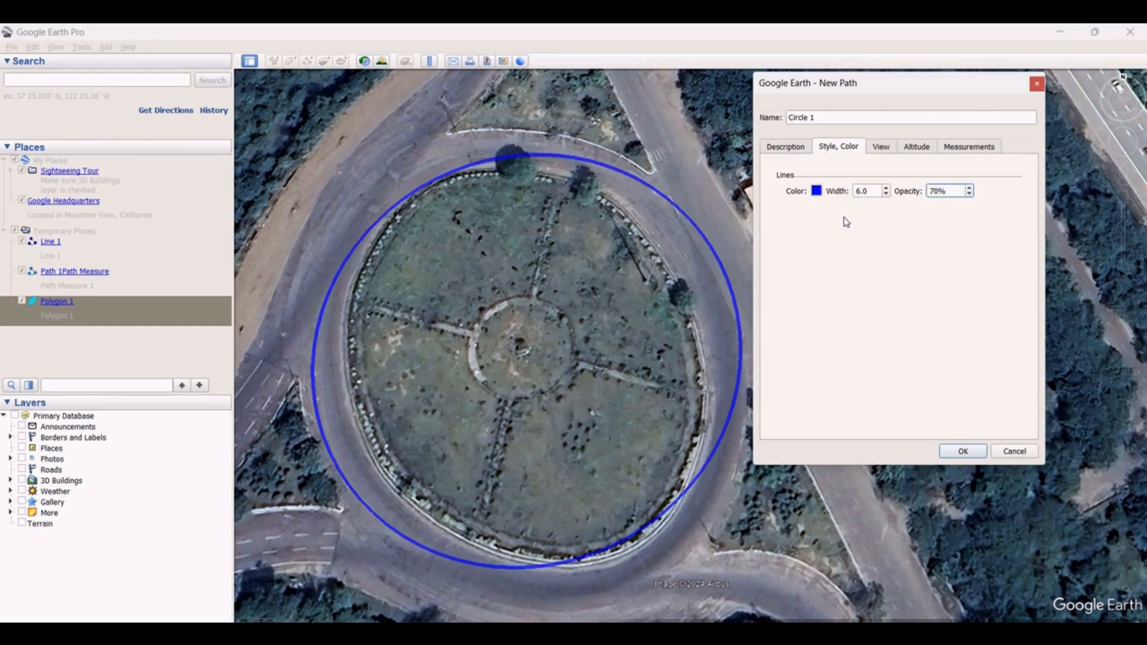
pyautogui.doubleClick(958, 191)
pyautogui.write('50')
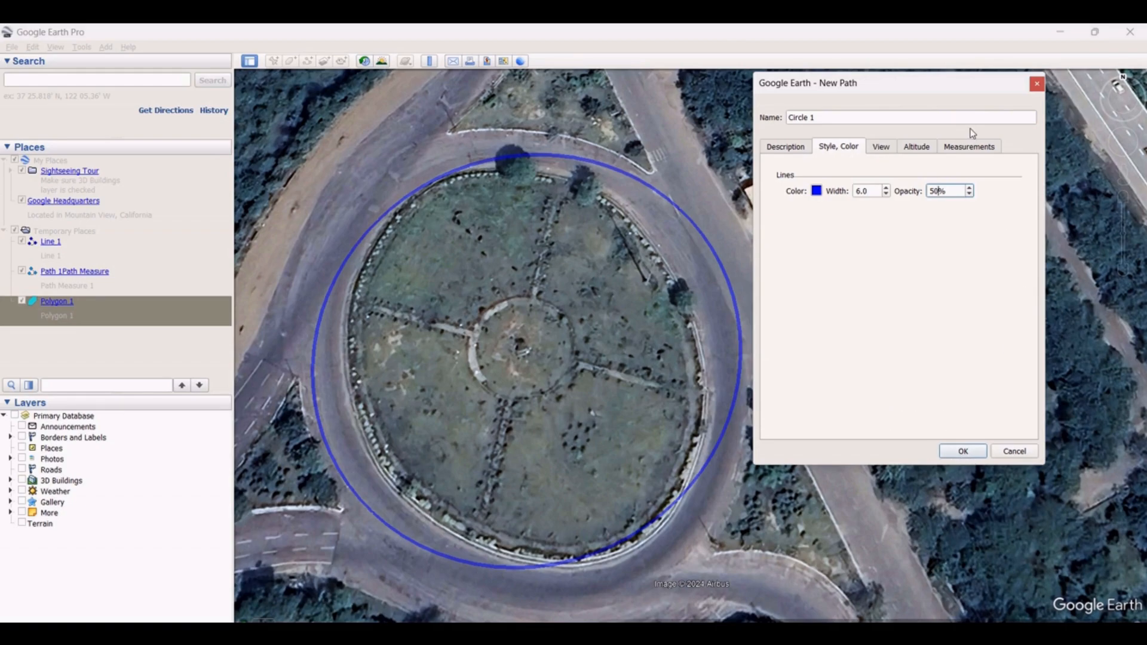
# Show the circle's length in Meters and confirm the styled circle
pyautogui.click(974, 147)
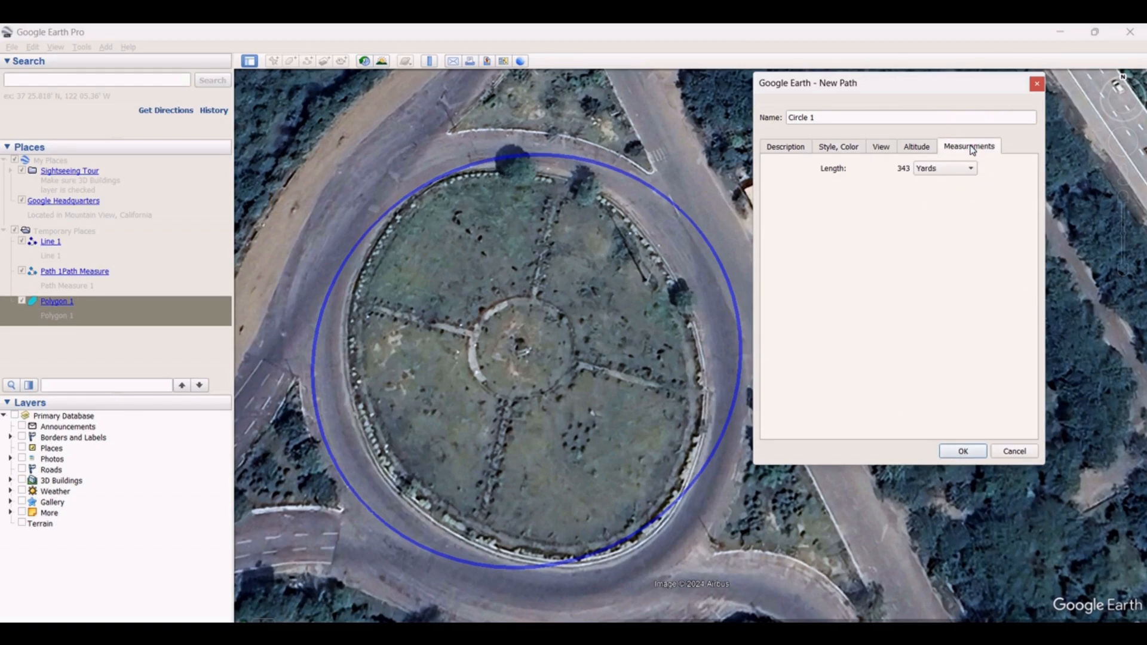
pyautogui.click(944, 169)
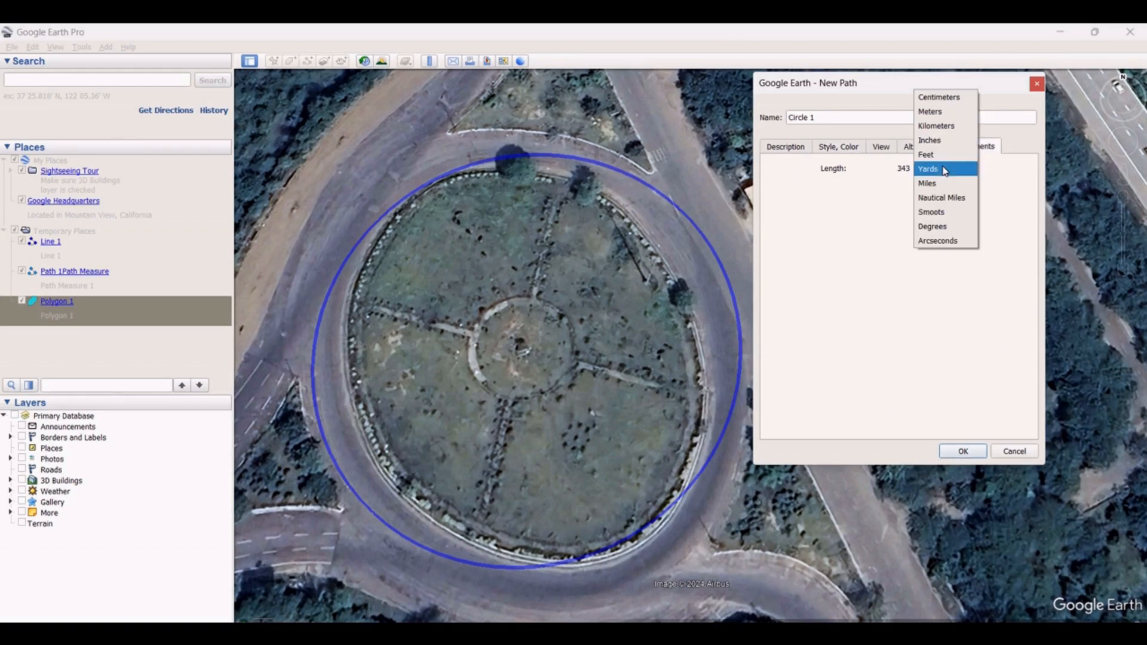
pyautogui.click(941, 111)
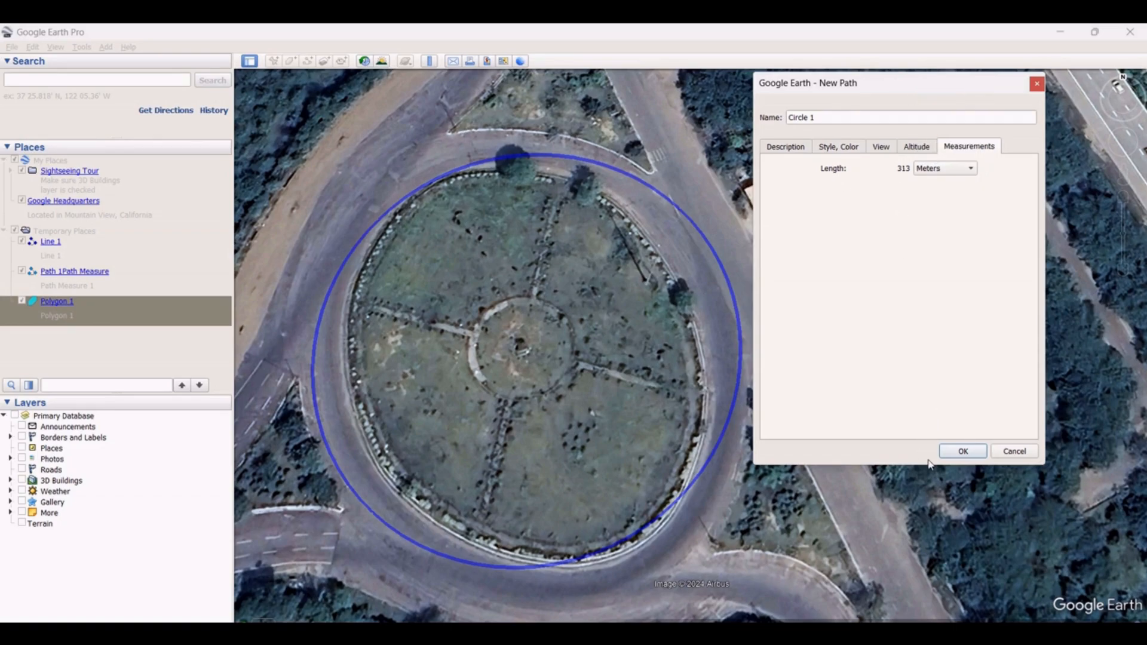
pyautogui.click(969, 454)
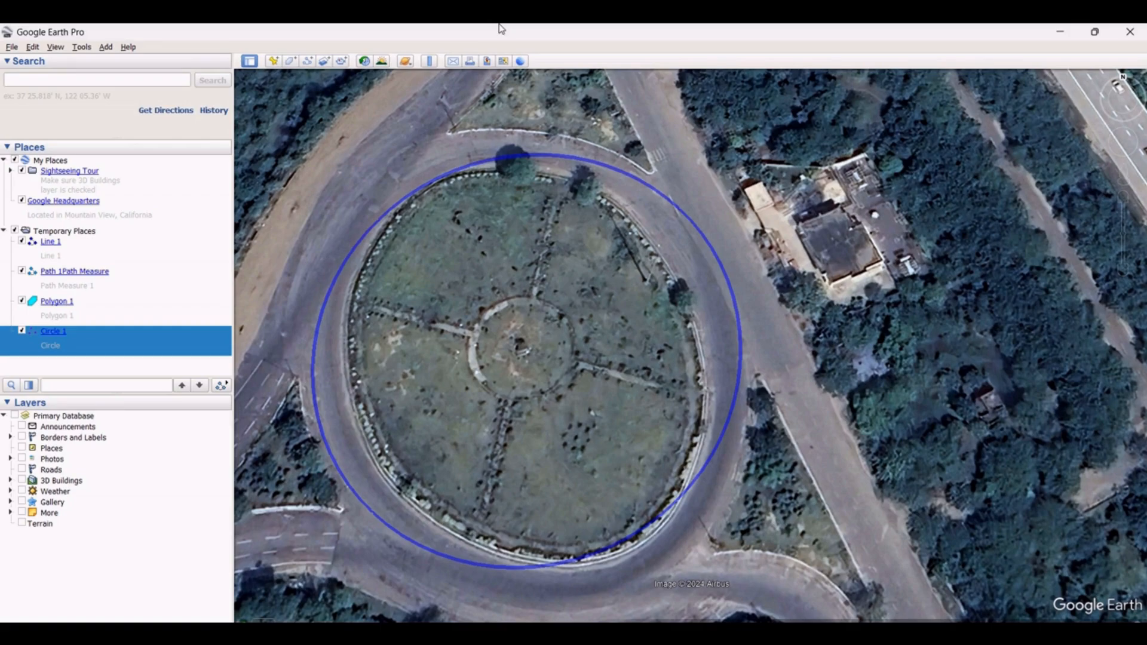
pyautogui.click(429, 61)
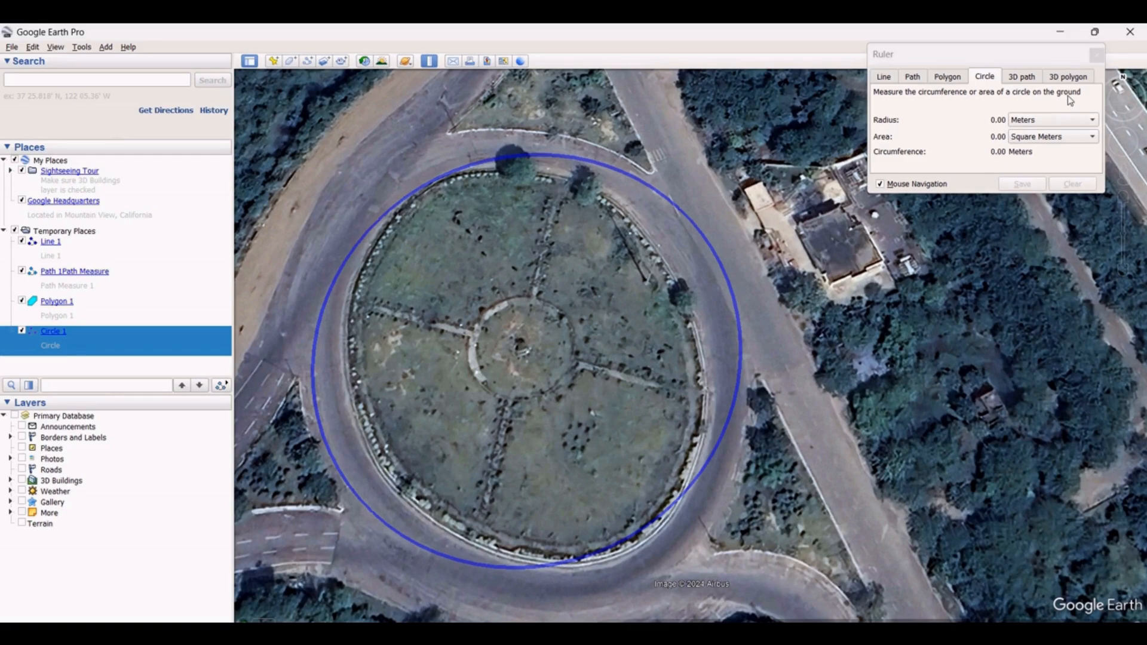
pyautogui.click(1096, 56)
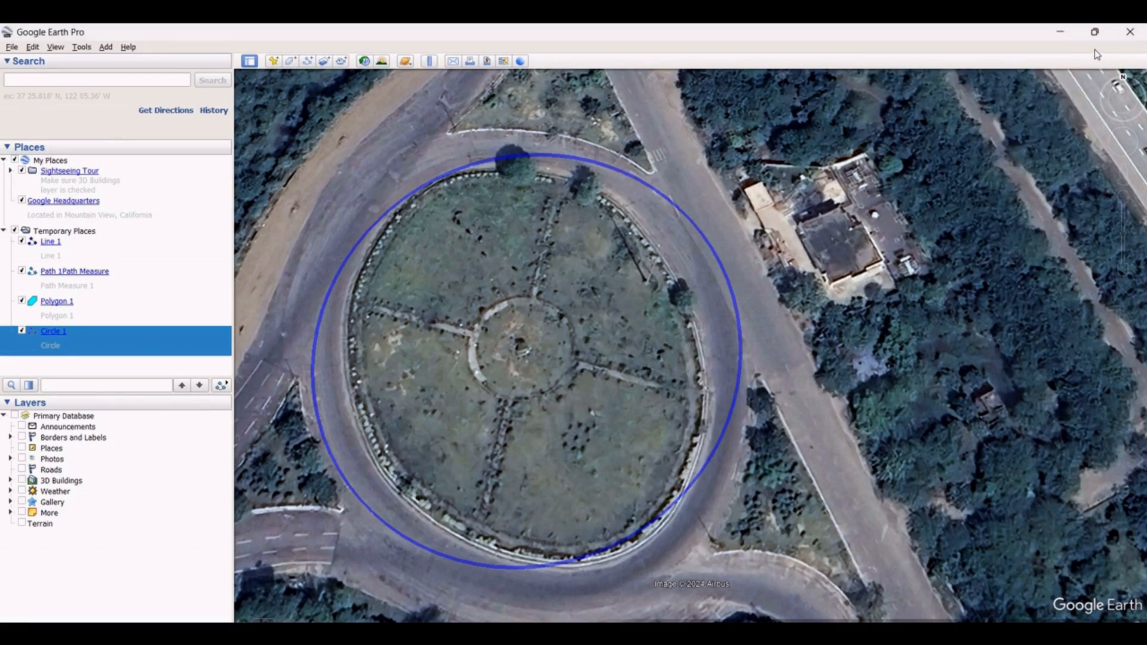